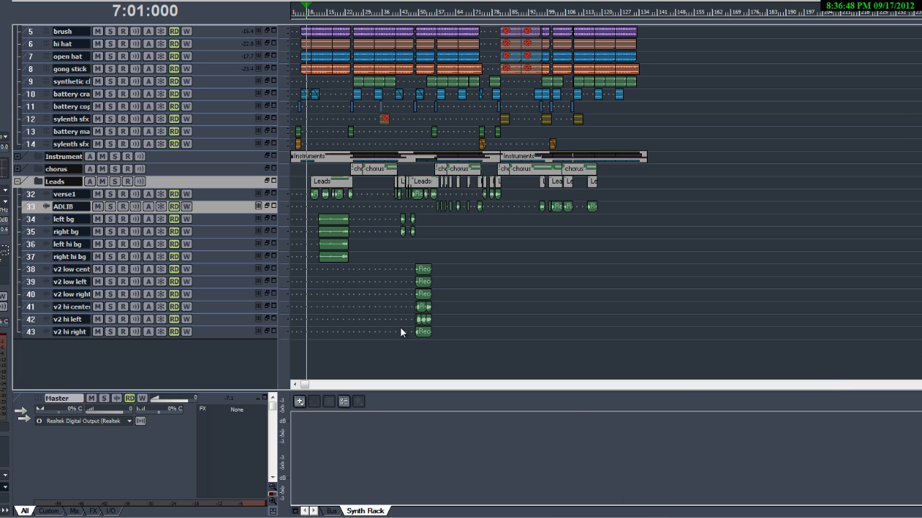
left_click_drag(274, 224, 314, 250)
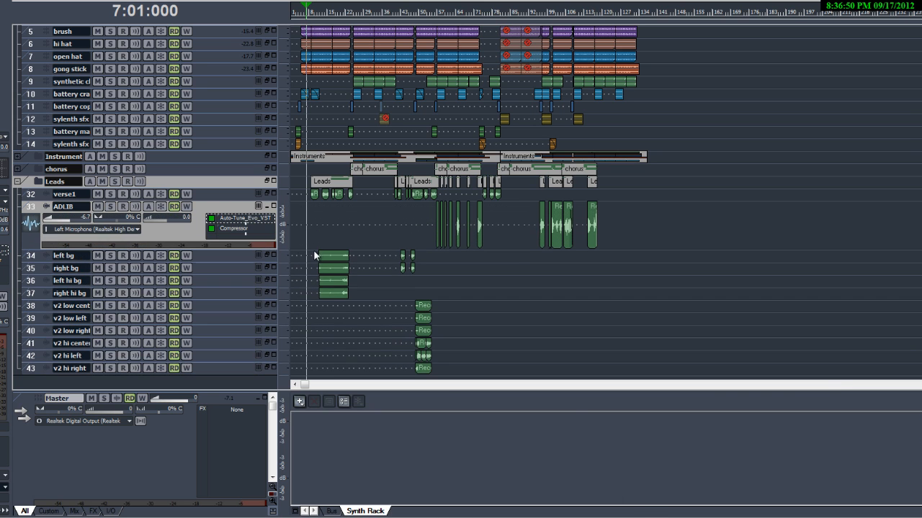
scroll(392, 257, "up", 1)
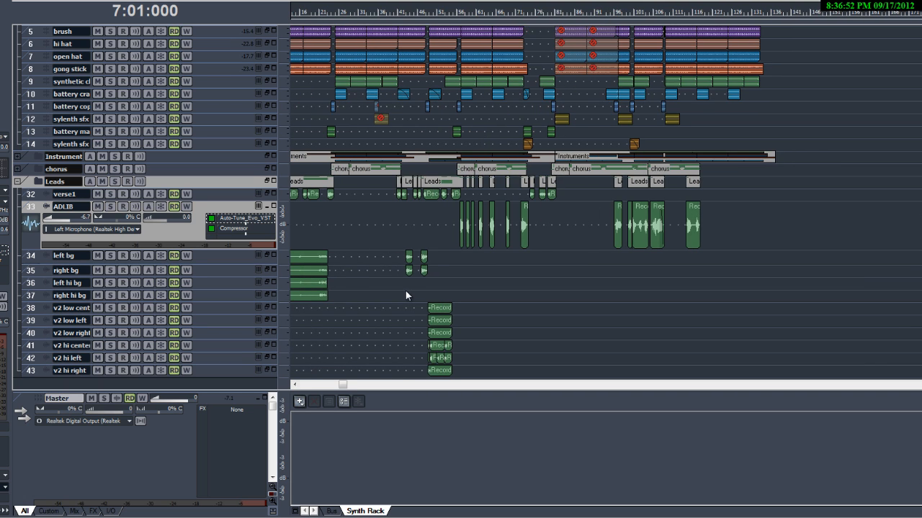
scroll(405, 294, "down", 2)
left_click_drag(257, 250, 261, 191)
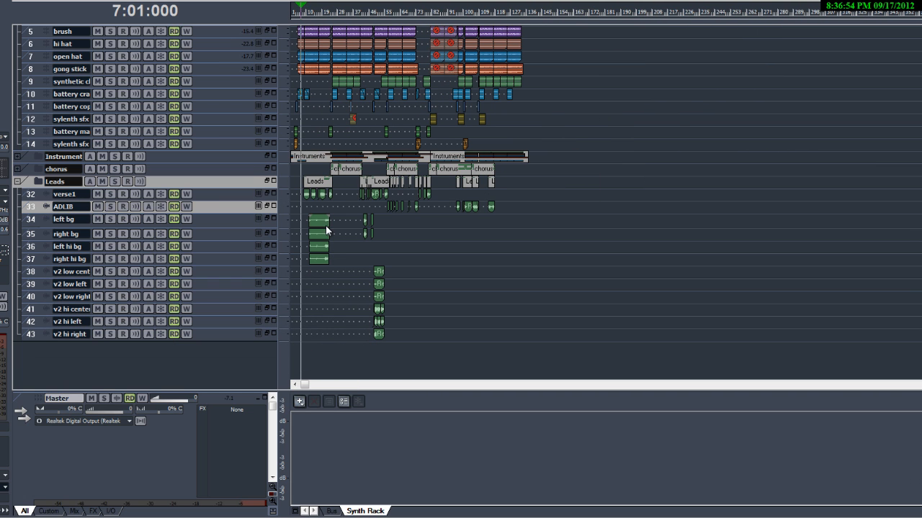
scroll(350, 253, "up", 1)
scroll(350, 258, "up", 1)
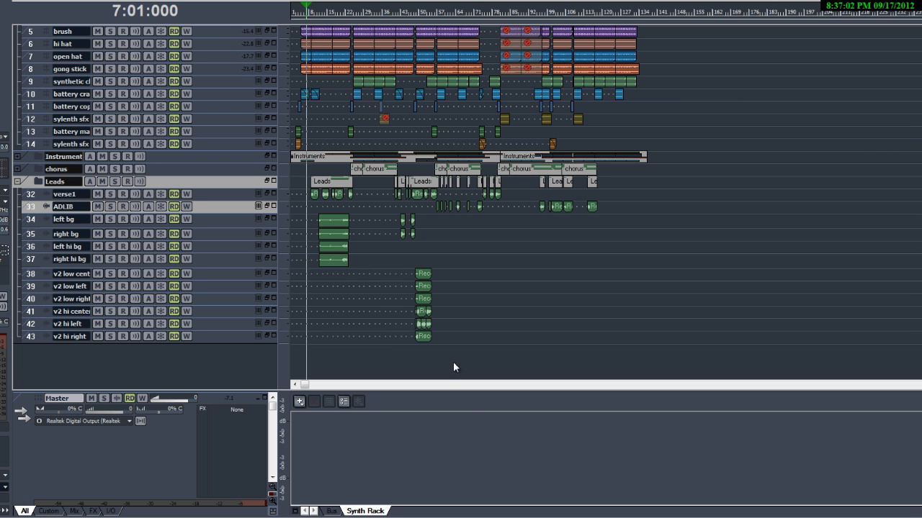
scroll(515, 266, "up", 5)
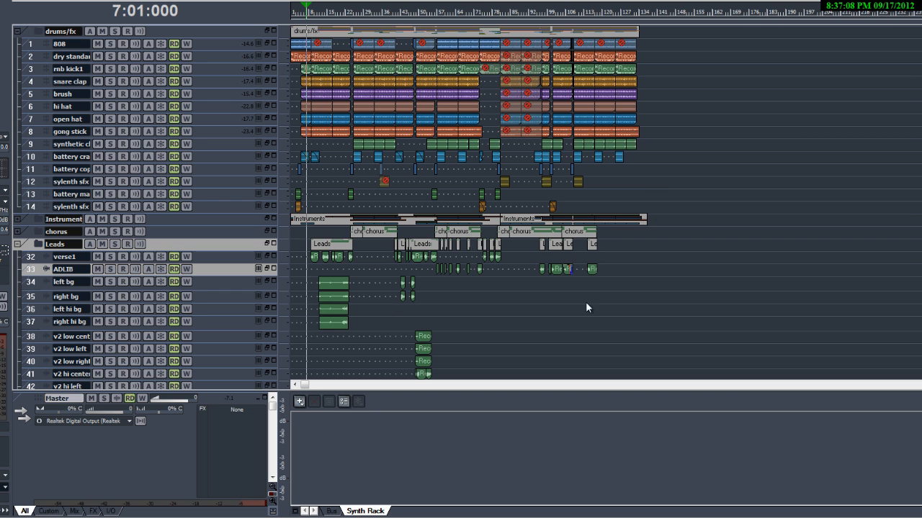
scroll(552, 230, "down", 2)
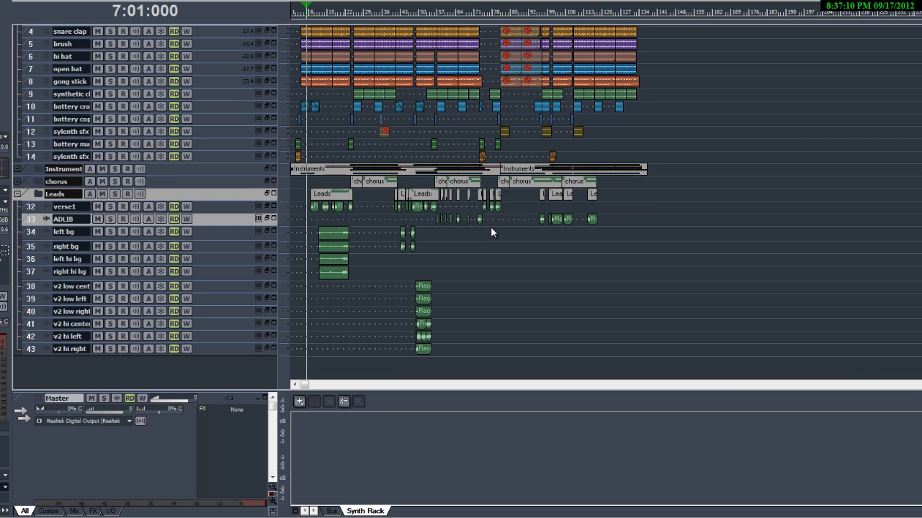
scroll(490, 233, "down", 1)
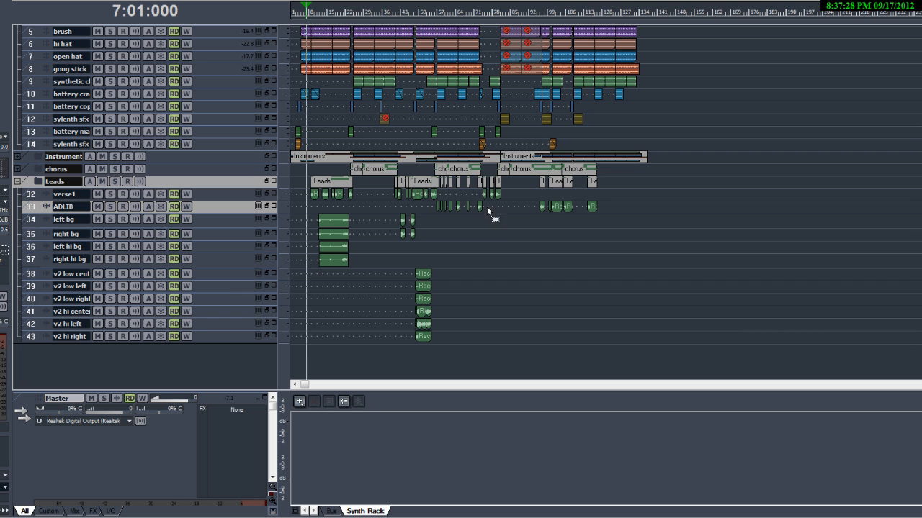
mouse_move(254, 212)
left_mouse_down()
mouse_move(251, 247)
mouse_move(253, 213)
left_mouse_up()
Open the Console view to inspect the mixer channels, then return to the Track view.
left_click(51, 0)
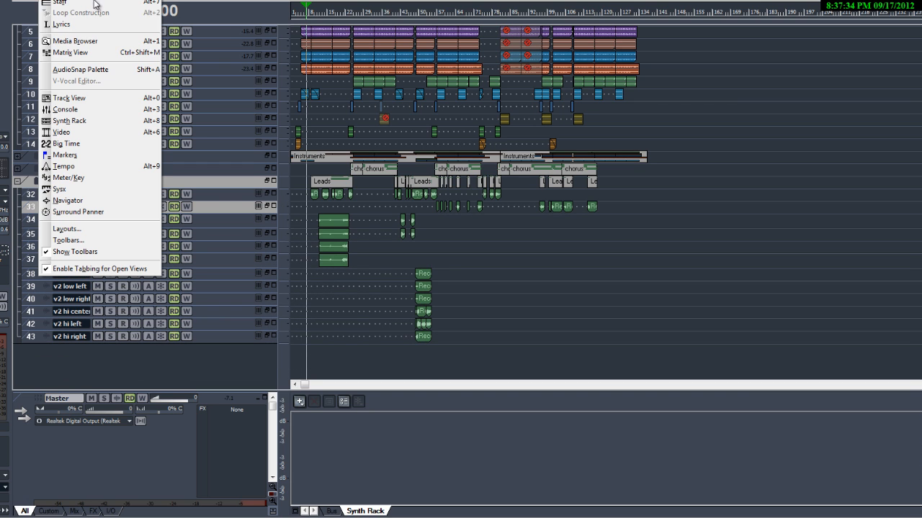
left_click(106, 109)
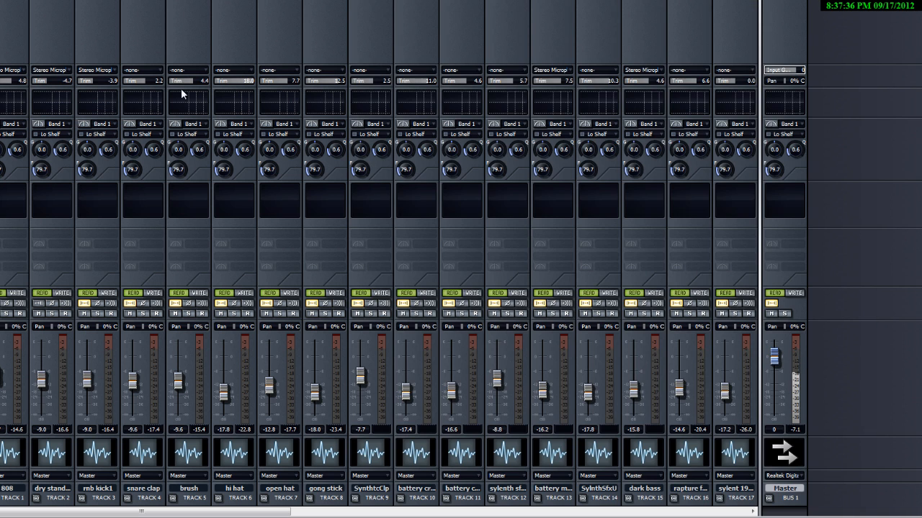
mouse_move(280, 511)
left_mouse_down()
mouse_move(709, 511)
mouse_move(281, 511)
left_mouse_up()
key("alt+1")
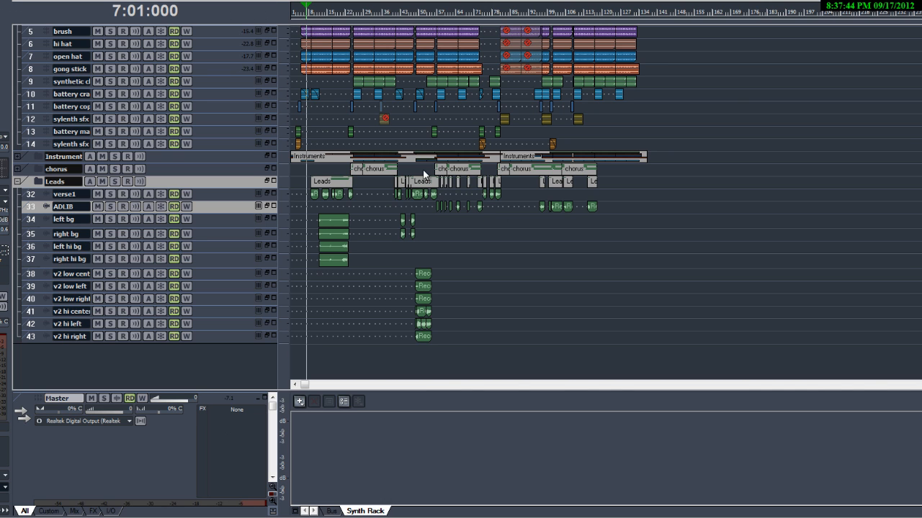
Rename the drums/fx folder to Drums.
left_click(744, 165)
scroll(792, 201, "up", 3)
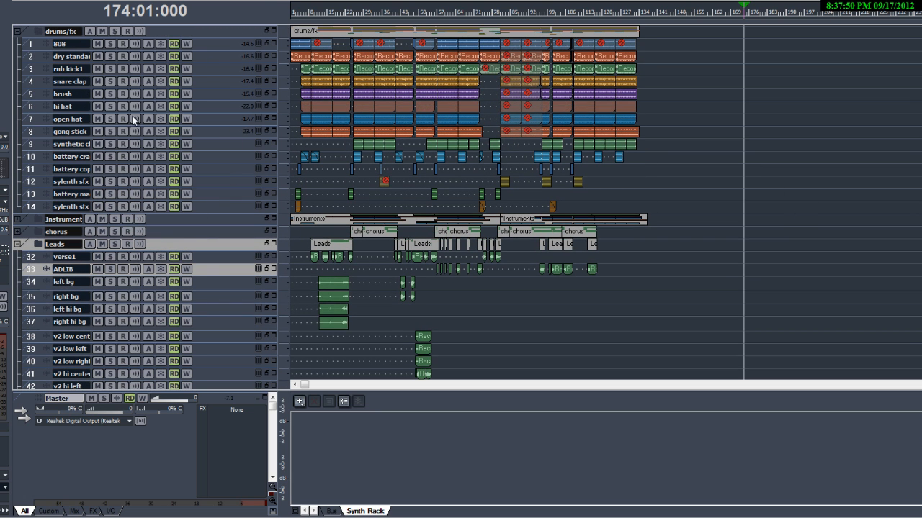
double_click(76, 30)
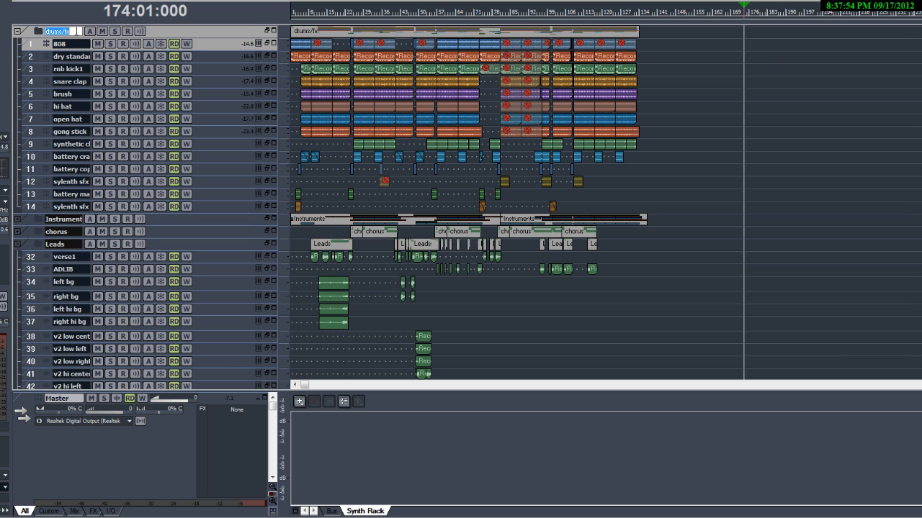
type("Drums")
key("Return")
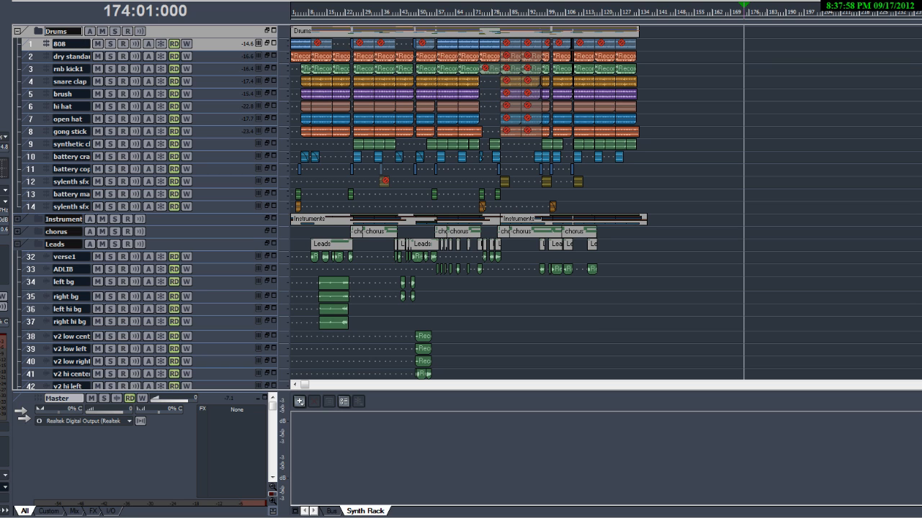
Widen the track name field in the track headers so the full track names show.
left_click(17, 219)
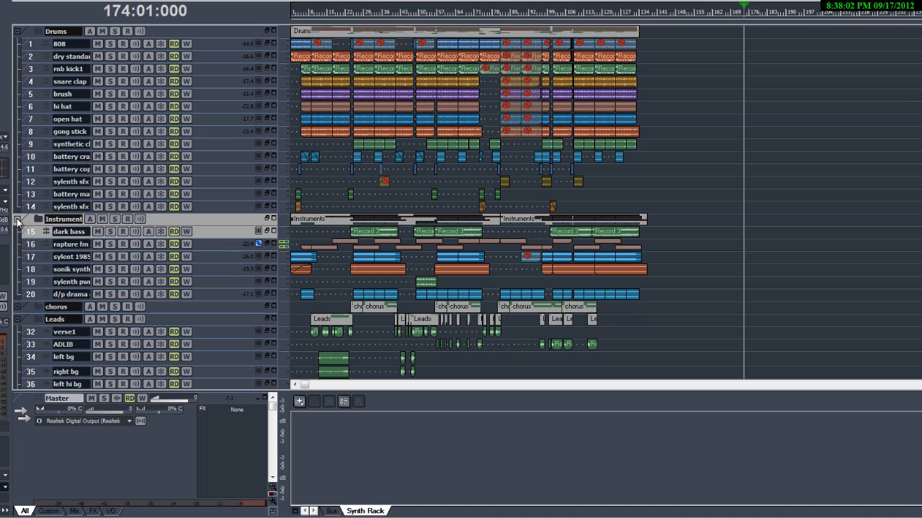
left_click(17, 219)
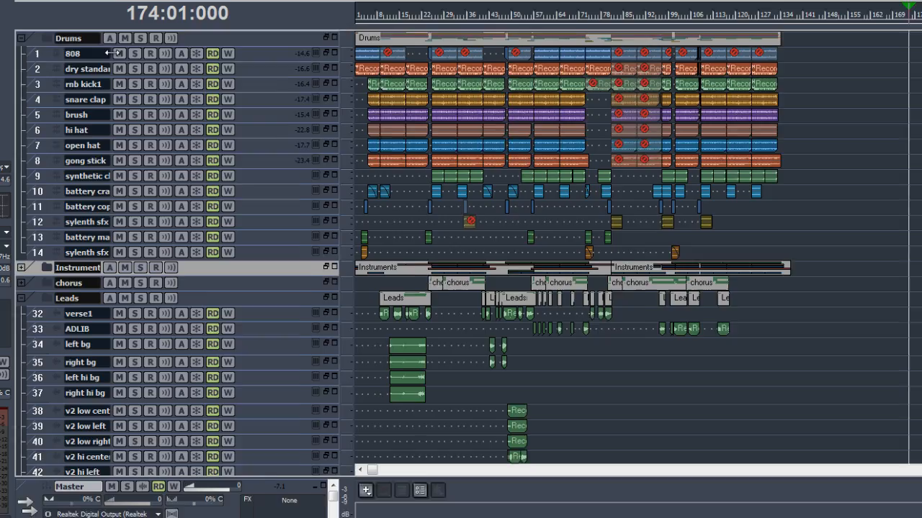
left_click_drag(99, 49, 119, 50)
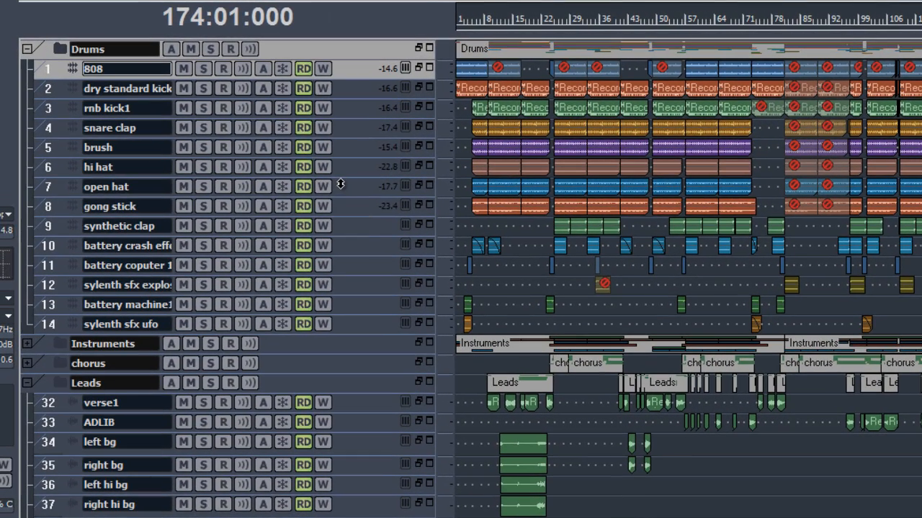
left_click_drag(176, 73, 198, 75)
Rename the dry standard kick track to Kick.
double_click(179, 88)
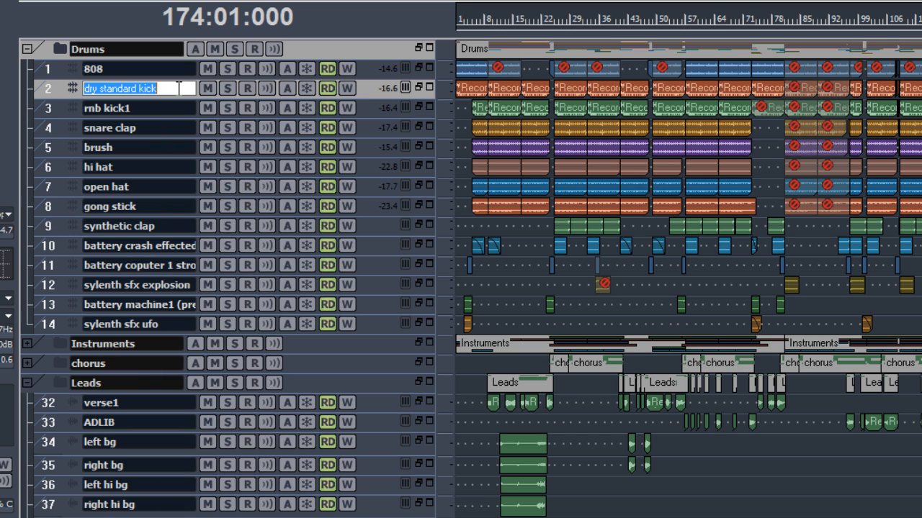
type("Kick")
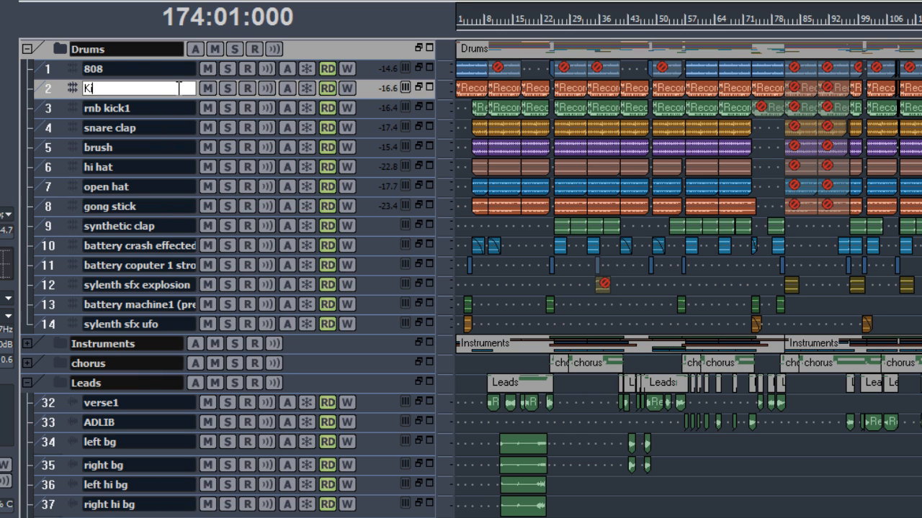
key("Return")
Enlarge and solo the Kick track, then play it back from bar 6 to audition it.
left_click_drag(353, 98, 354, 185)
left_click(228, 88)
left_click(476, 24)
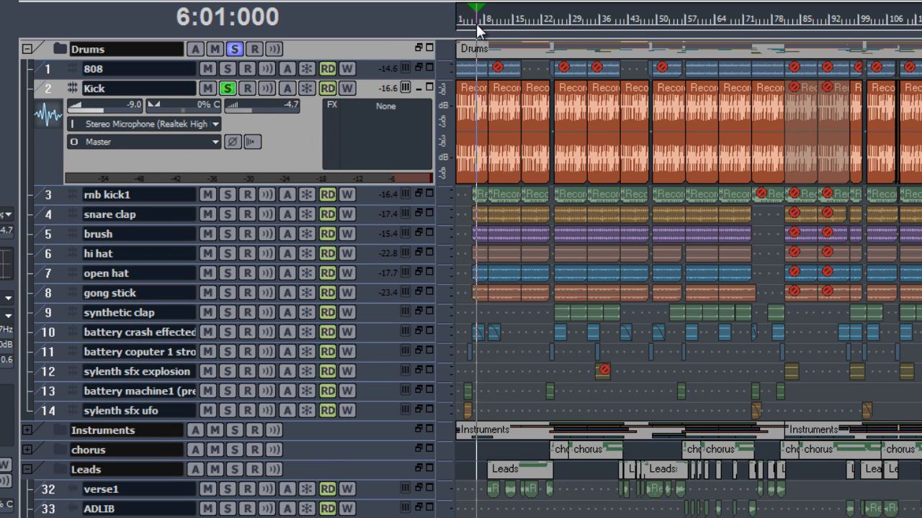
key("space")
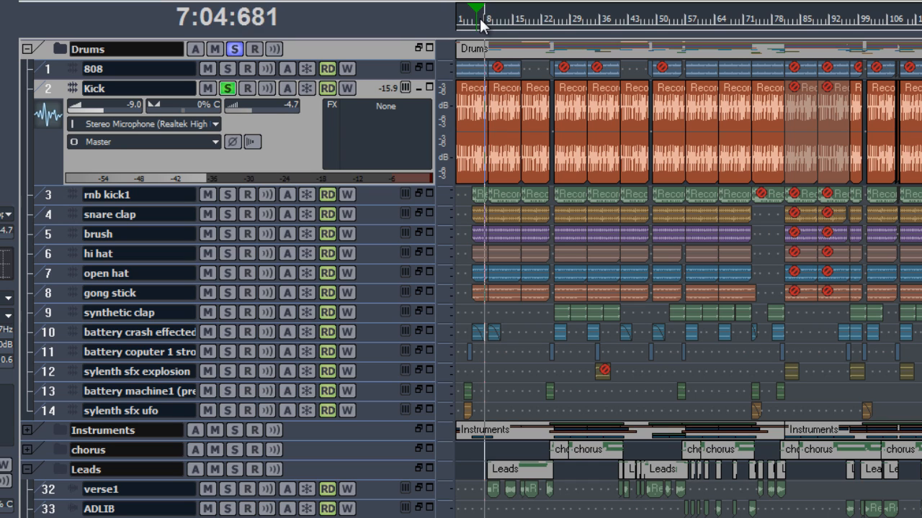
key("space")
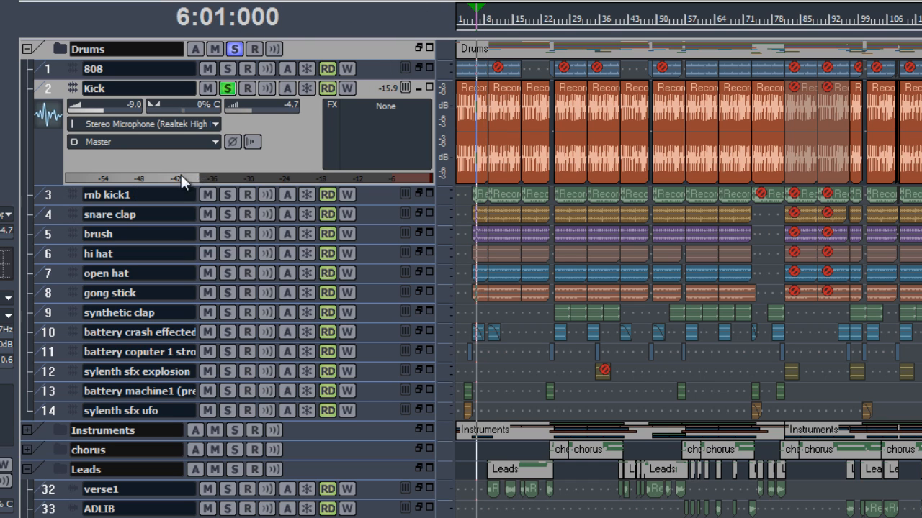
Move the solo from Kick to the rnb kick1 track, enlarge it, and audition it.
left_click(227, 193)
left_click(227, 87)
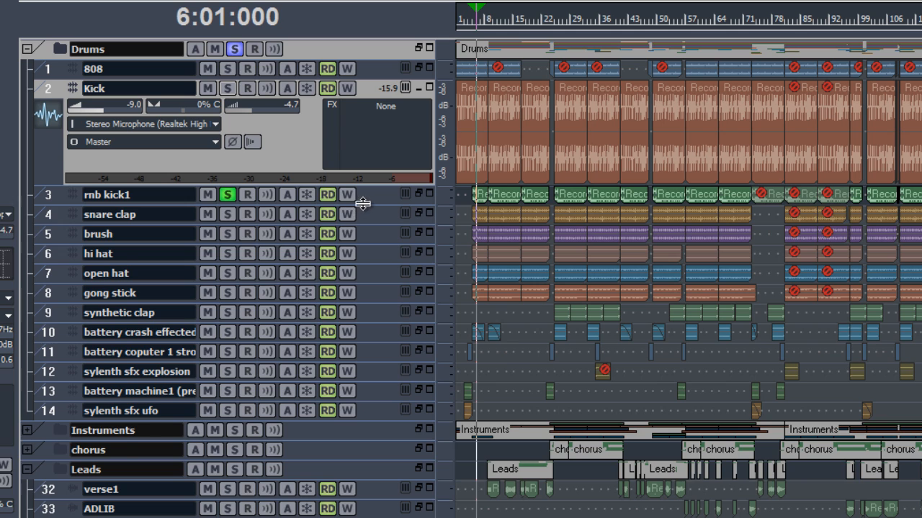
left_click_drag(358, 205, 361, 235)
key("space")
key("space")
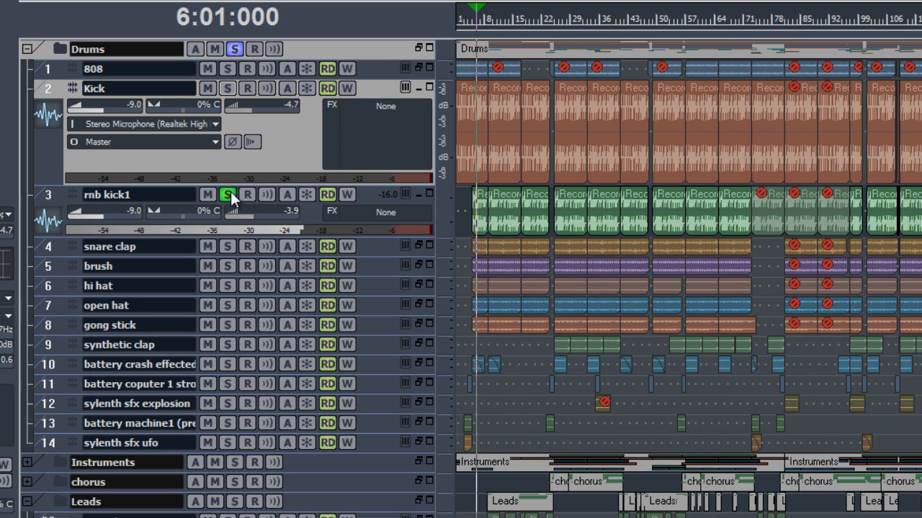
Rename the Kick track to Kick hi and the rnb kick1 track to kick lo.
double_click(158, 89)
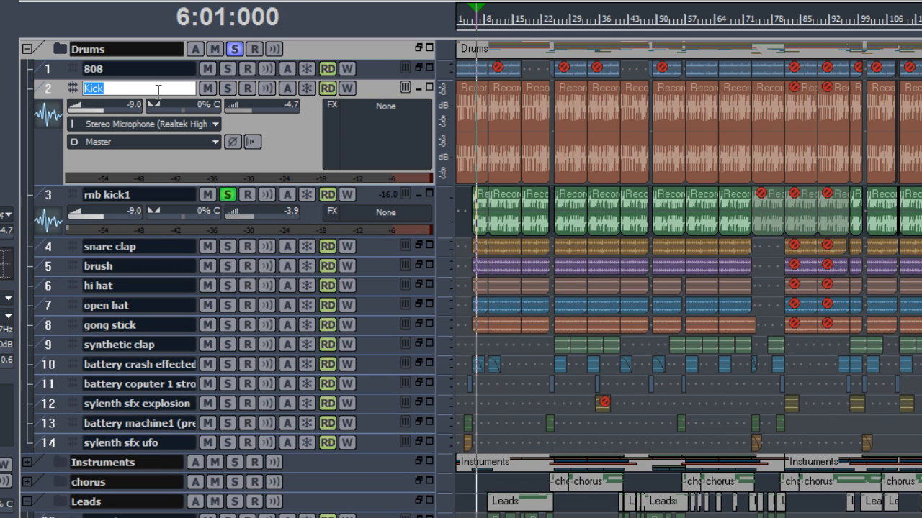
left_click(158, 91)
type("hi")
double_click(168, 194)
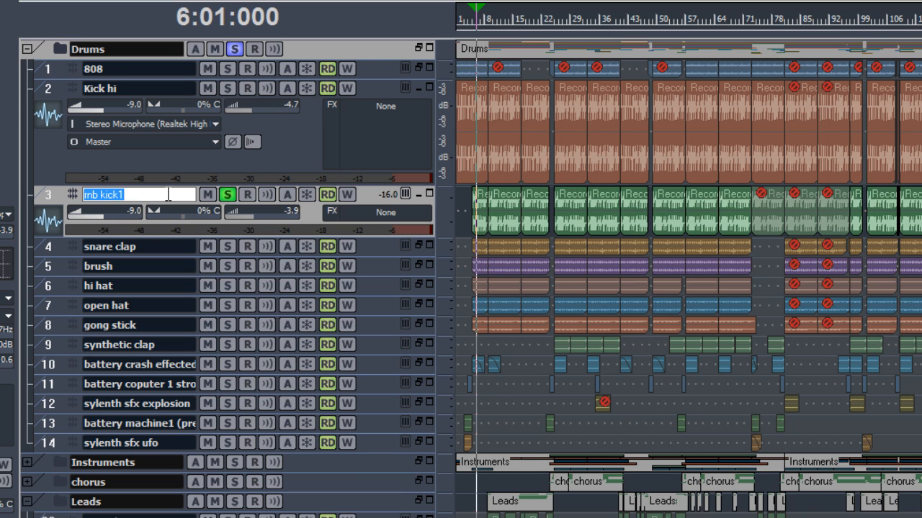
type("k")
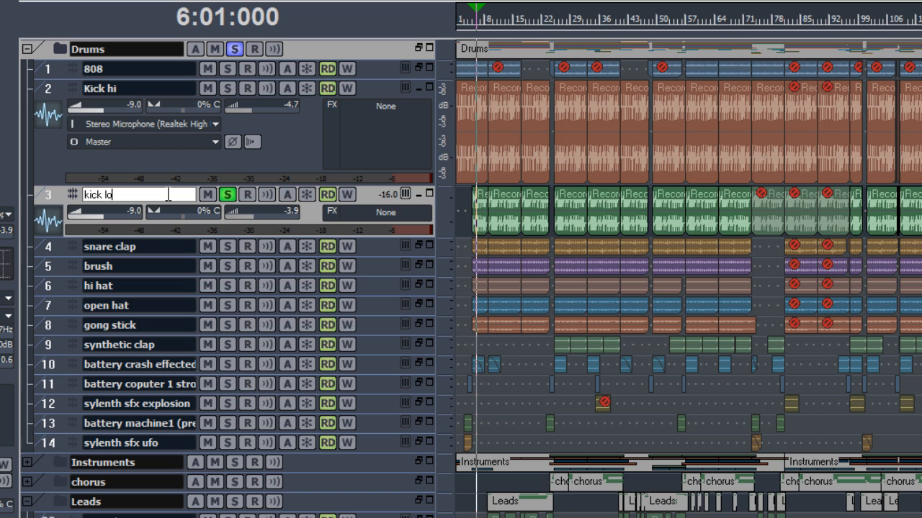
key("Return")
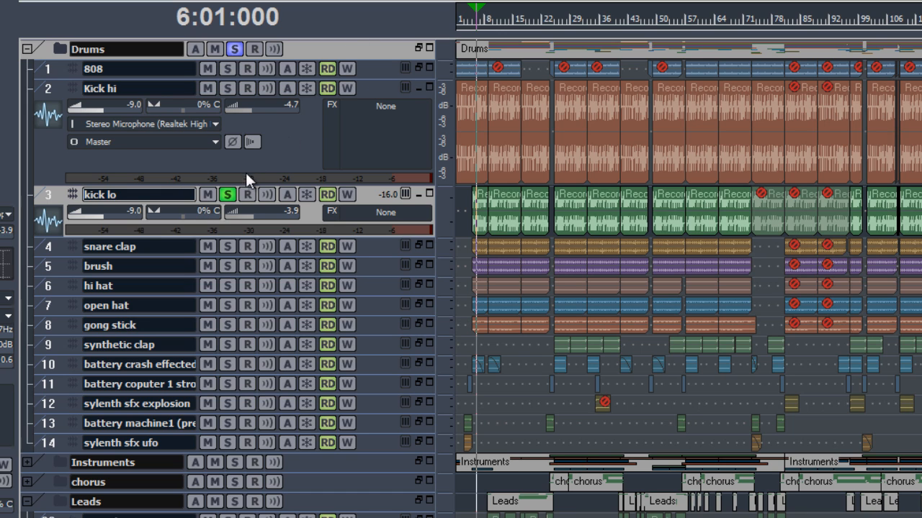
Move the solo from kick lo to the snare clap track and audition it.
left_click(228, 196)
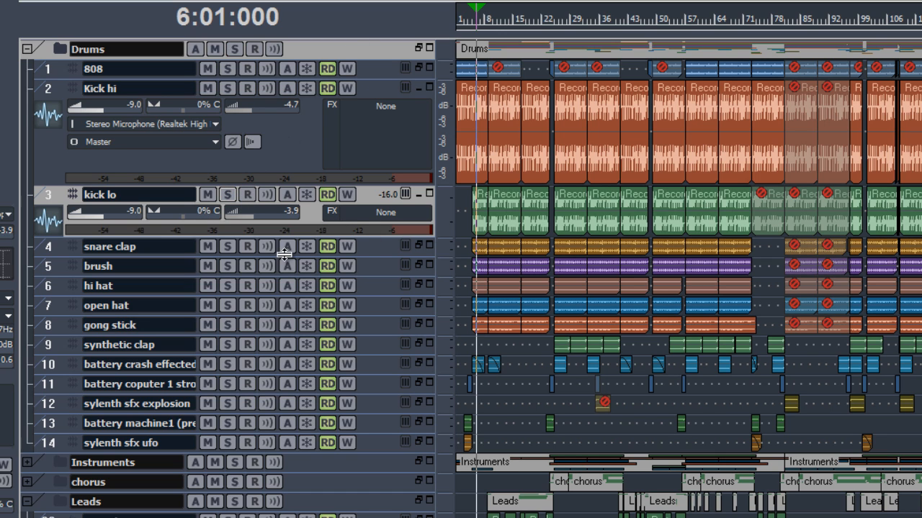
left_click(227, 246)
key("space")
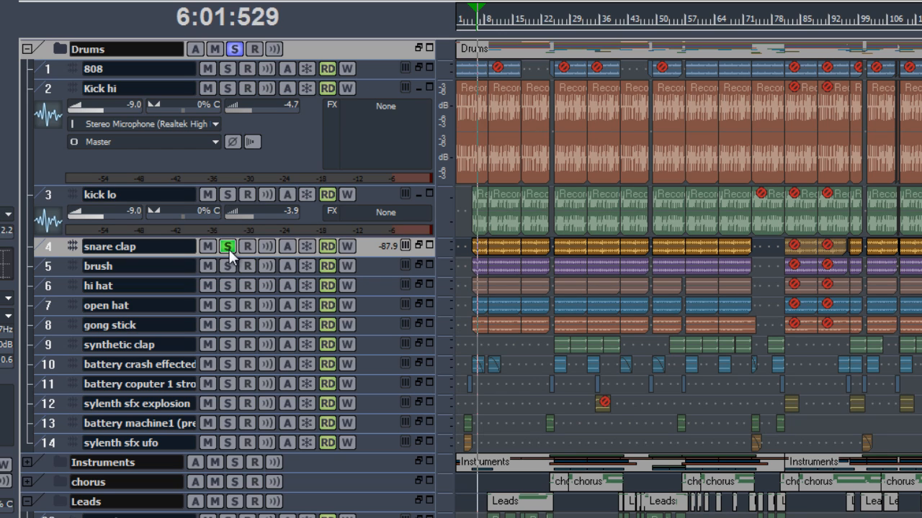
key("space")
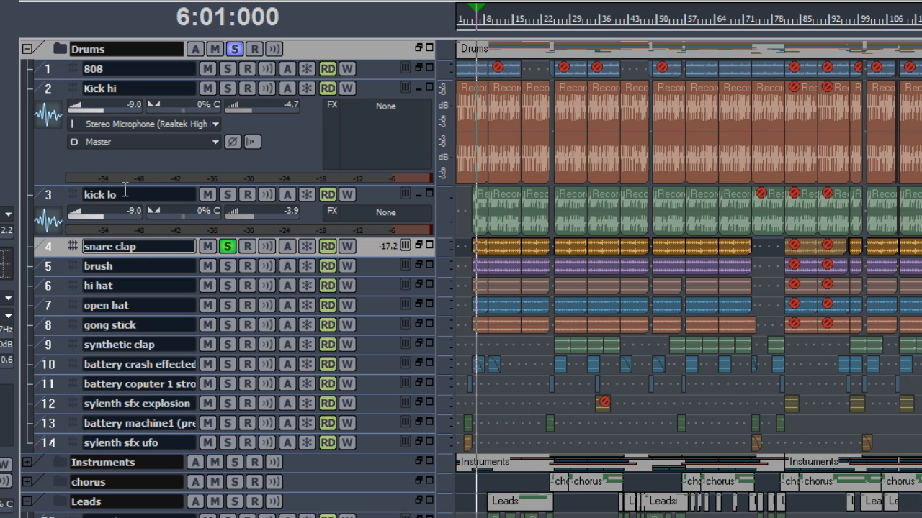
Rename the snare clap track to Clap.
double_click(166, 247)
type("Clap")
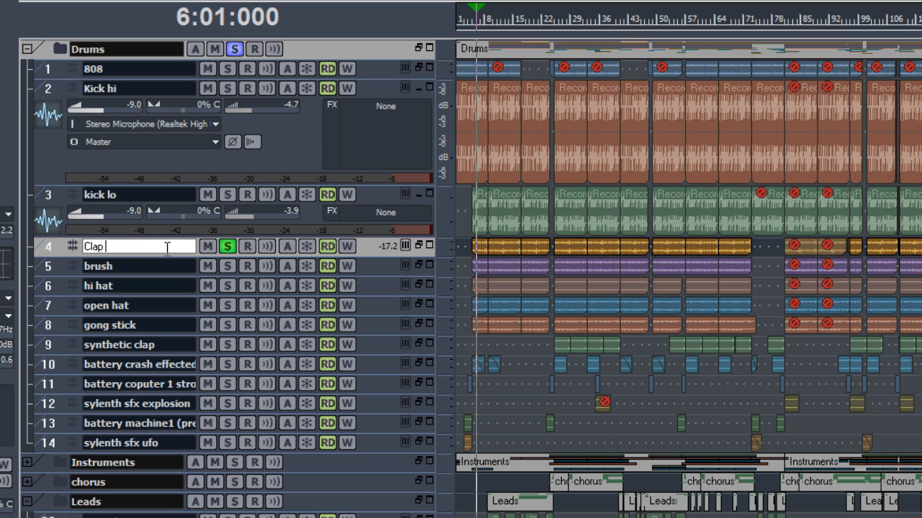
key("Return")
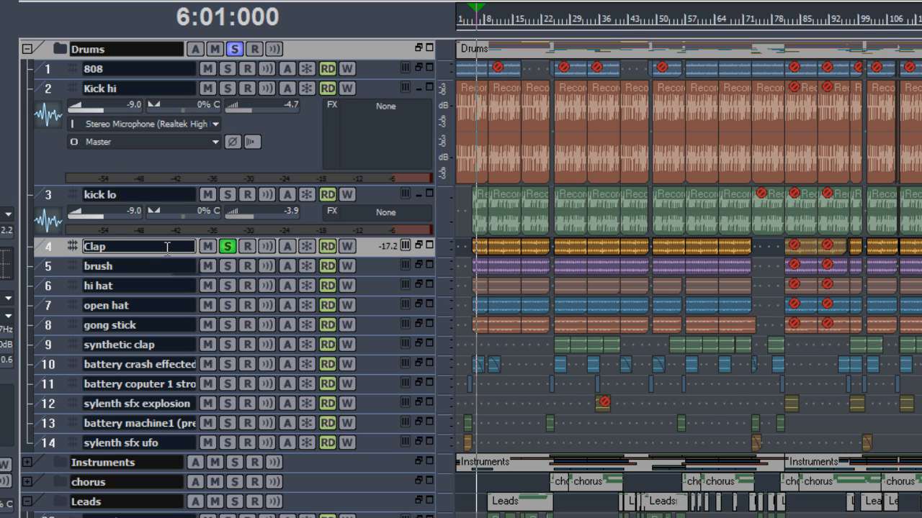
Move the solo from Clap to the brush track and audition it, briefly soloing and unsoloing hi hat.
left_click(227, 247)
left_click(226, 266)
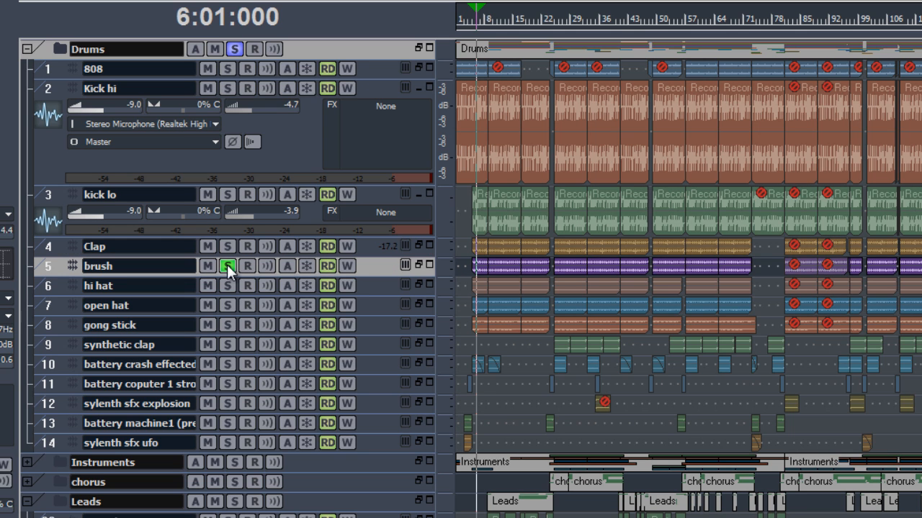
key("space")
left_click(231, 286)
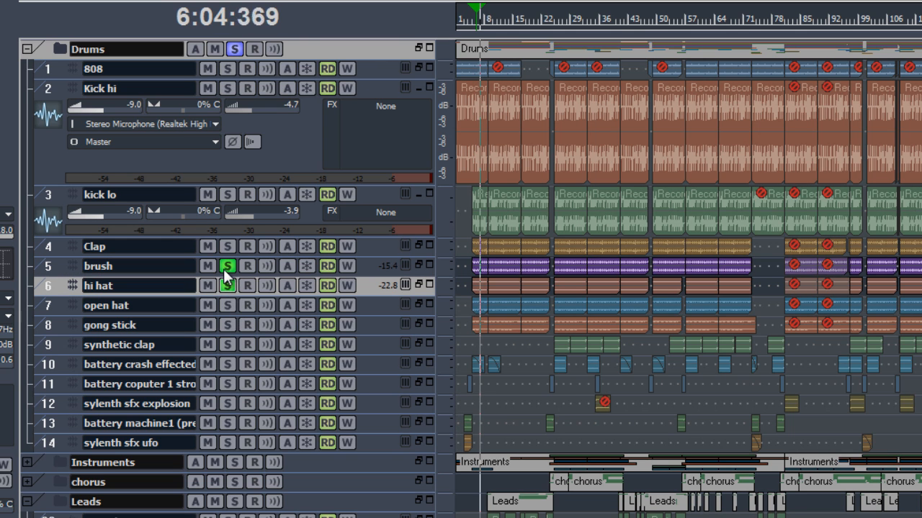
left_click(227, 286)
Rename the brush track to Snare.
double_click(171, 266)
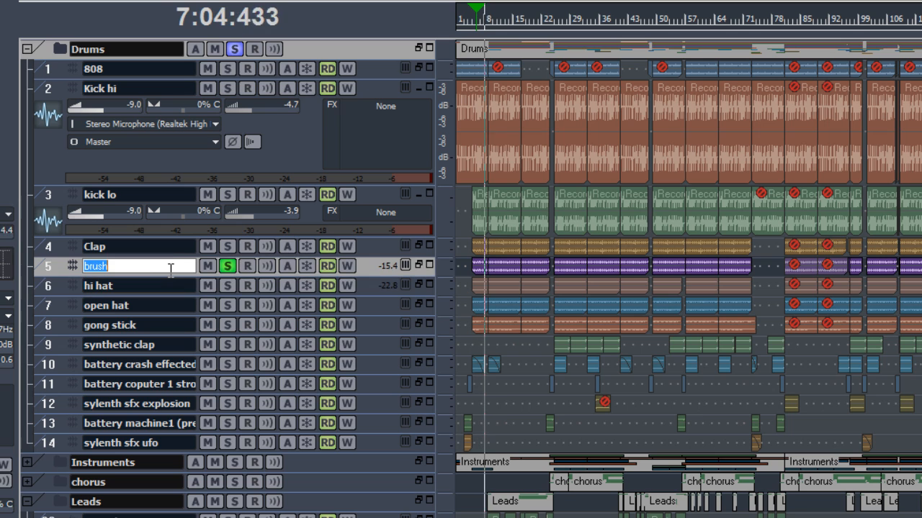
type("Snare")
key("Return")
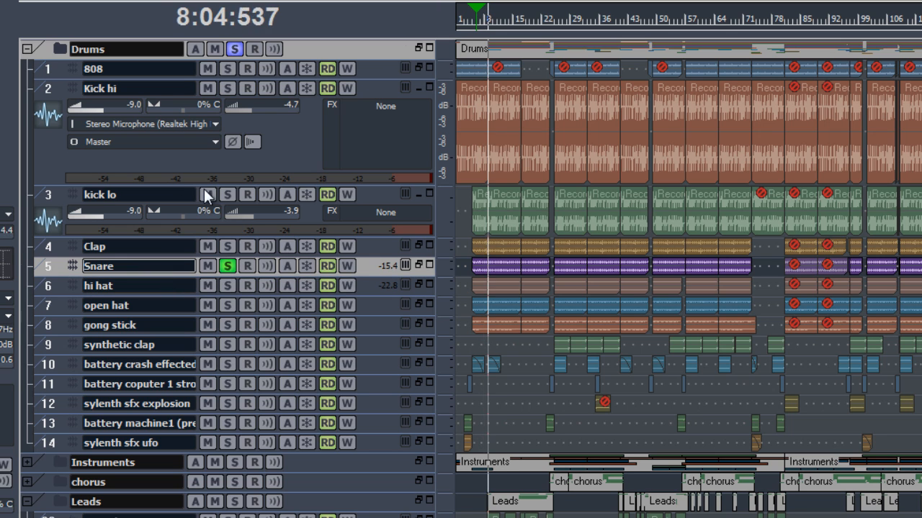
Move the solo from Snare to the hi hat track, enlarge the hi hat track's height, and audition it.
key("space")
left_click(227, 286)
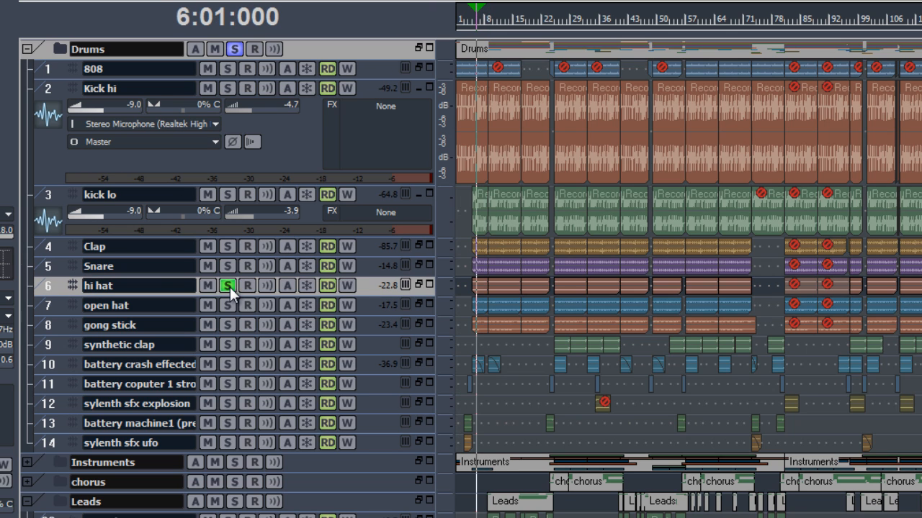
left_click_drag(193, 295, 186, 358)
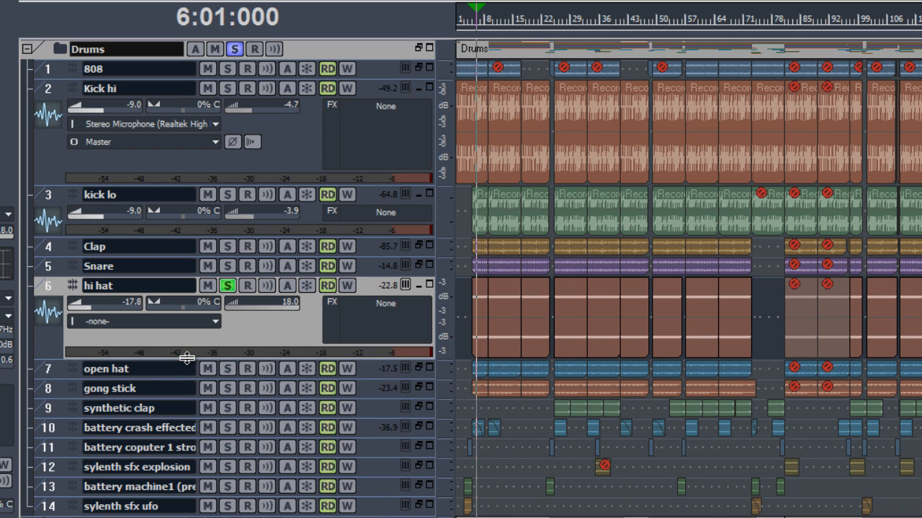
key("space")
Move the solo from hi hat to the open hat track and audition it.
key("space")
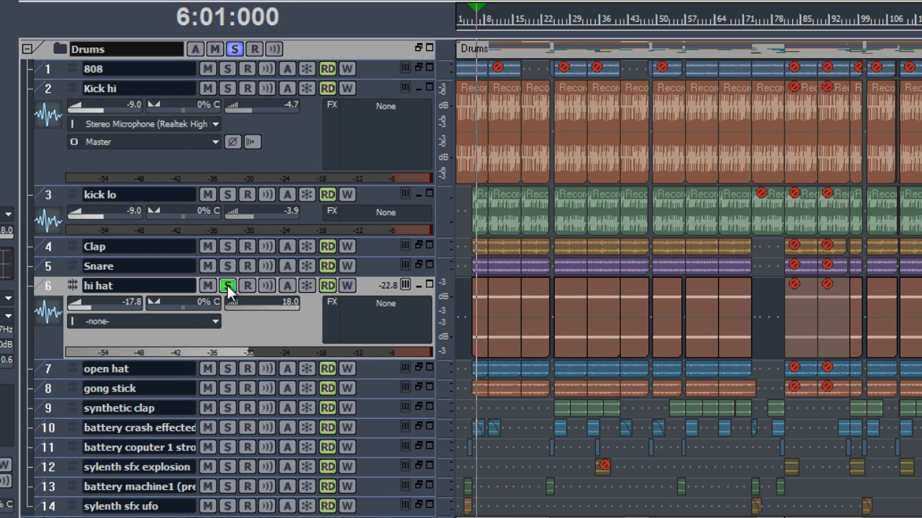
left_click(227, 286)
left_click(227, 369)
Move the solo from open hat to the gong stick track and audition it.
key("space")
key("space")
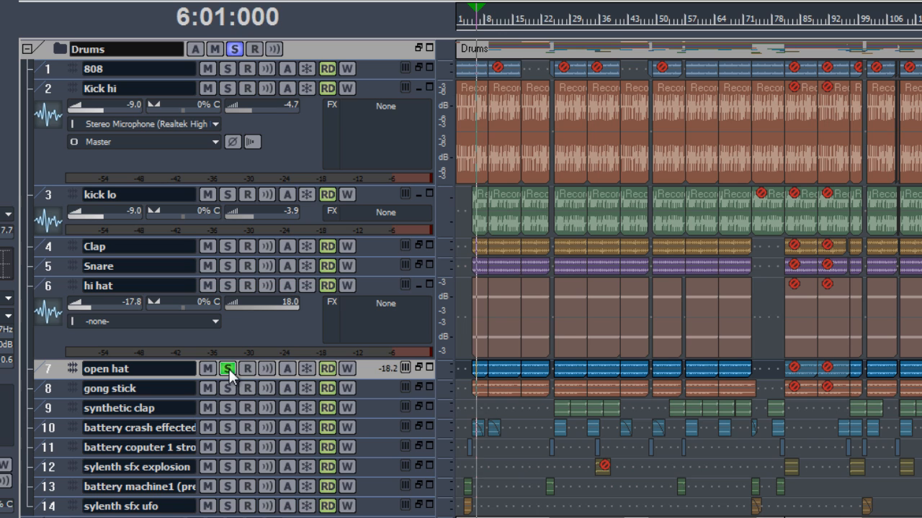
left_click(228, 369)
left_click(228, 388)
key("space")
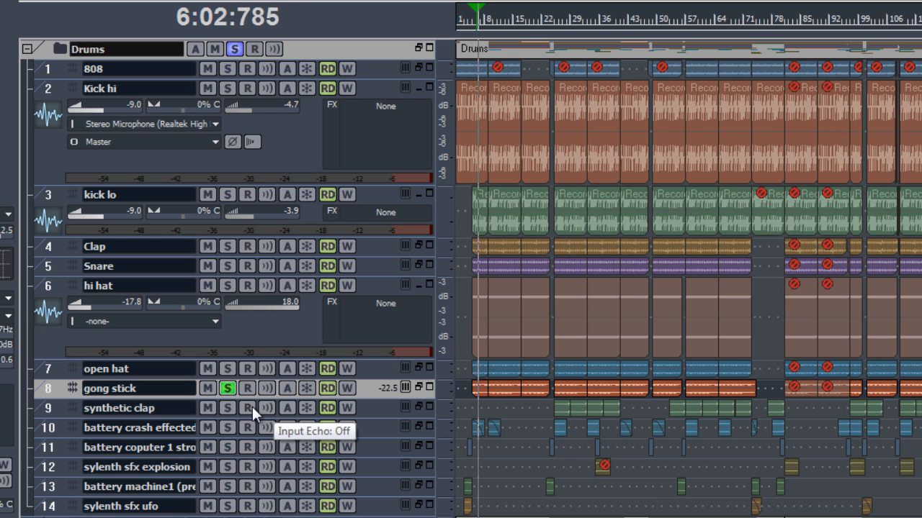
Move the solo from gong stick to the synthetic clap track and audition it.
key("space")
left_click(227, 389)
left_click(227, 407)
key("space")
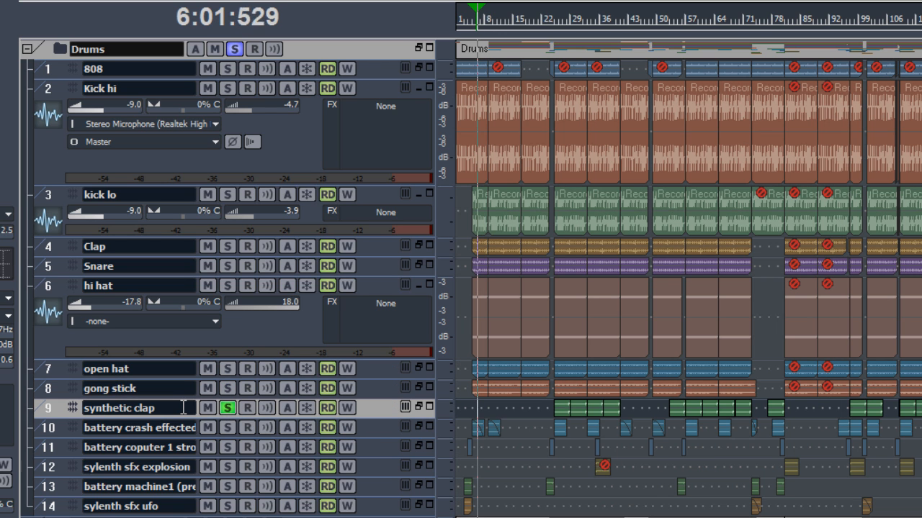
key("space")
Enlarge the synthetic clap track and audition it from around bar 28.
left_click(551, 26)
left_click(556, 22)
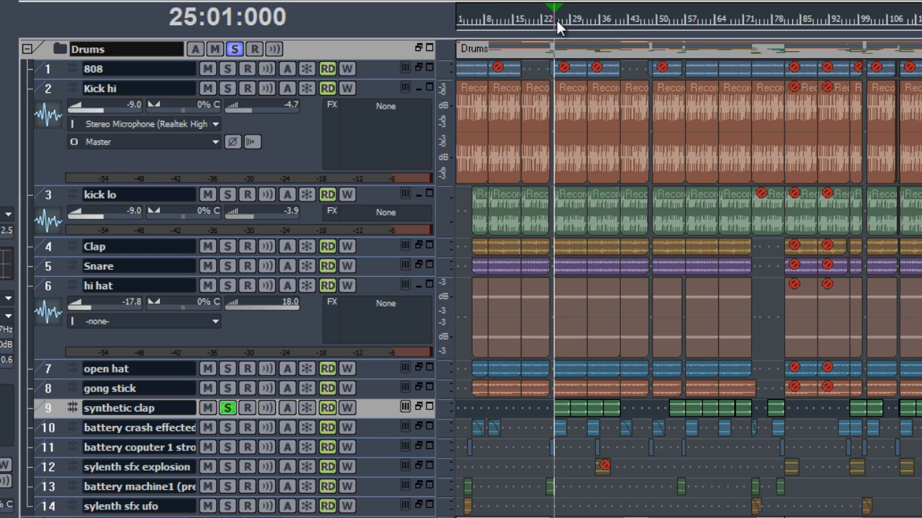
scroll(591, 169, "up", 1)
scroll(523, 379, "left", 1)
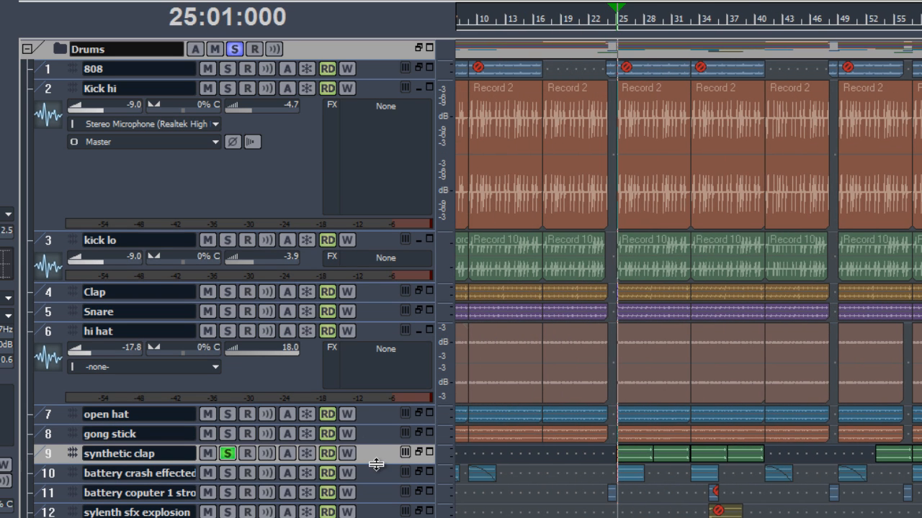
left_click_drag(376, 464, 389, 517)
scroll(681, 475, "up", 1)
left_click(664, 25)
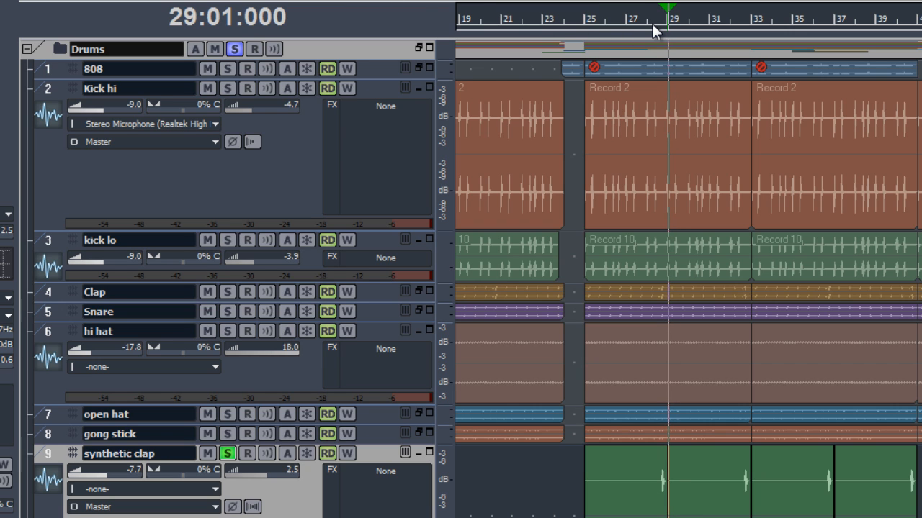
left_click(652, 28)
key("space")
key("space")
Rename the synthetic clap track to Clap 2.
double_click(177, 453)
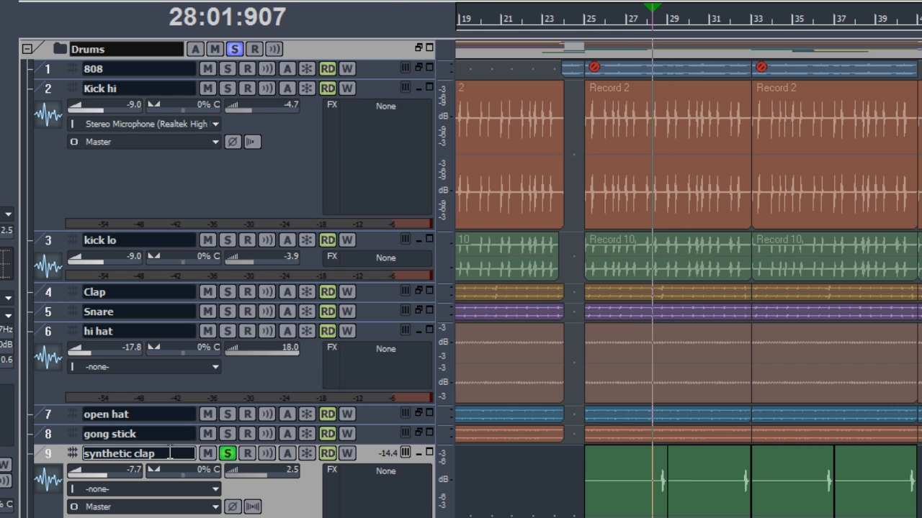
type("Clap 2")
key("Return")
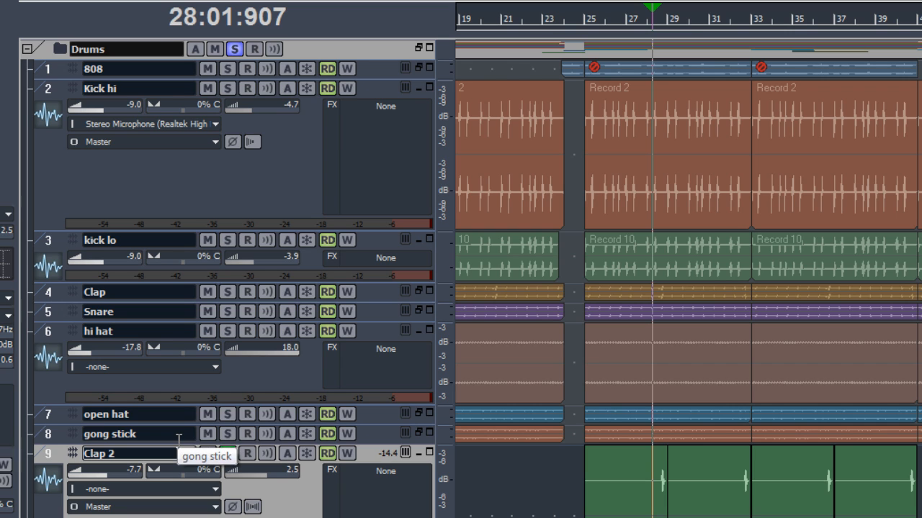
Move the Clap 2 track up so it sits directly below the Clap track.
left_click_drag(363, 452, 355, 309)
scroll(558, 357, "down", 2)
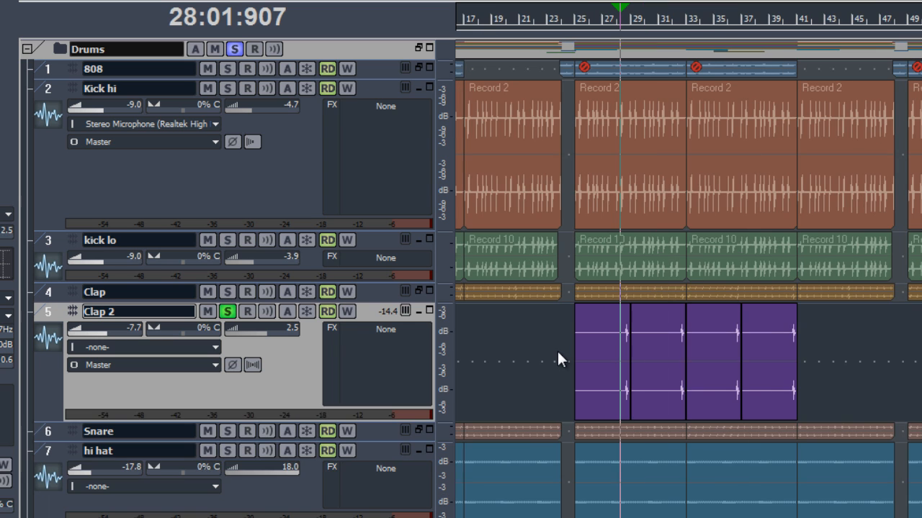
scroll(242, 326, "down", 5)
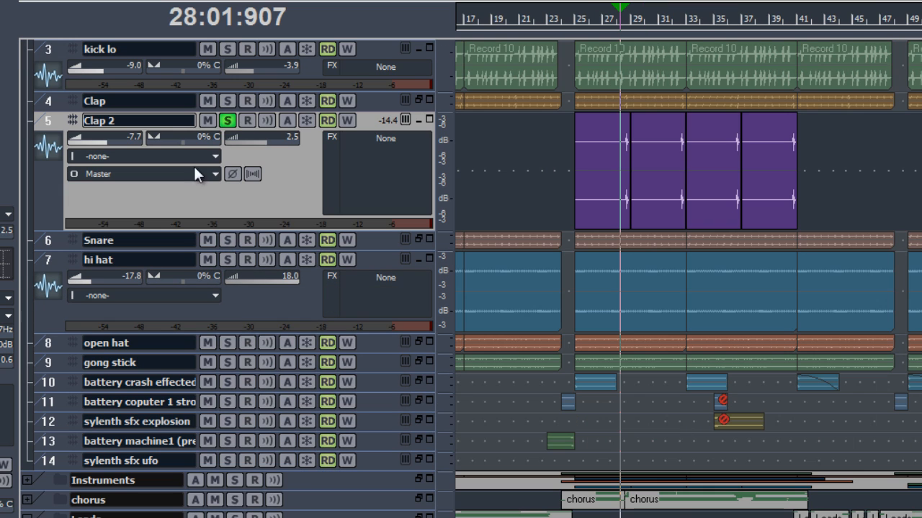
Move the solo from Clap 2 to the Snare track, then clear the solo.
left_click(232, 125)
left_click(227, 240)
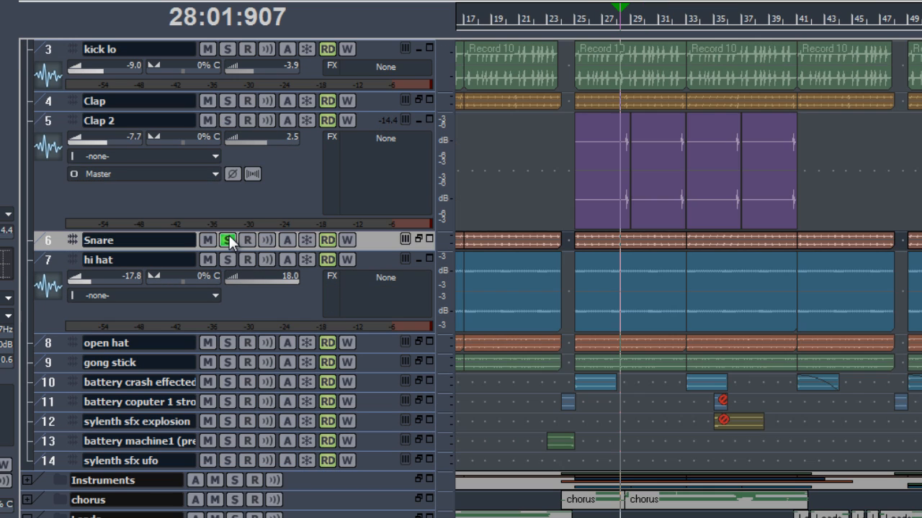
scroll(253, 249, "up", 3)
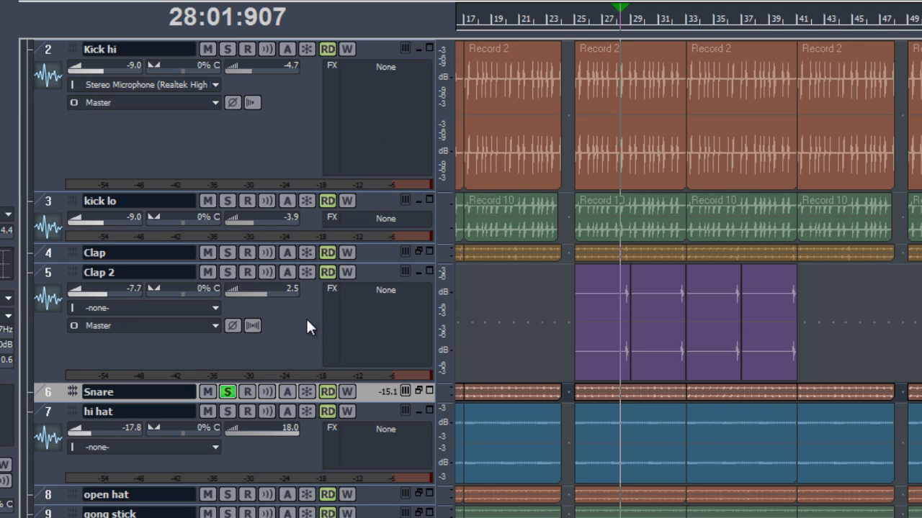
left_click_drag(367, 391, 349, 426)
left_click(230, 430)
Enlarge the battery crash effected track, solo it, and audition it from bar 25.
scroll(374, 355, "down", 5)
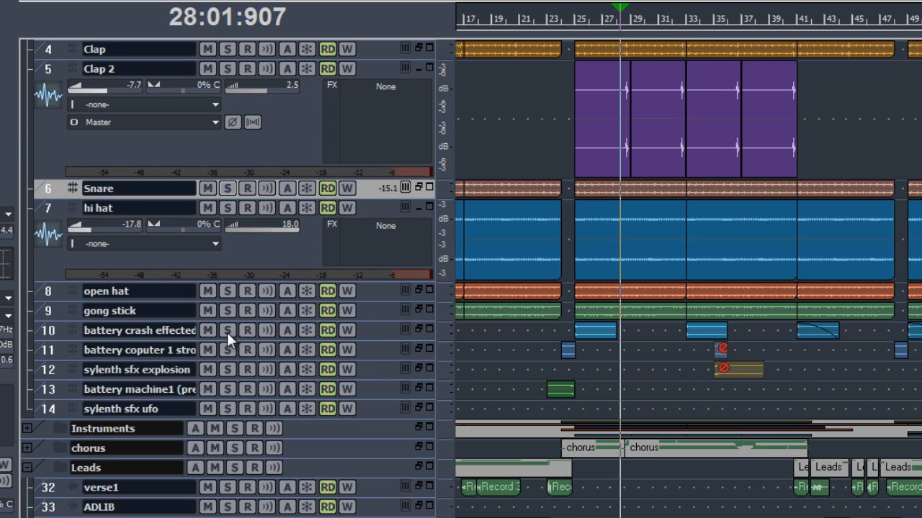
left_click(177, 332)
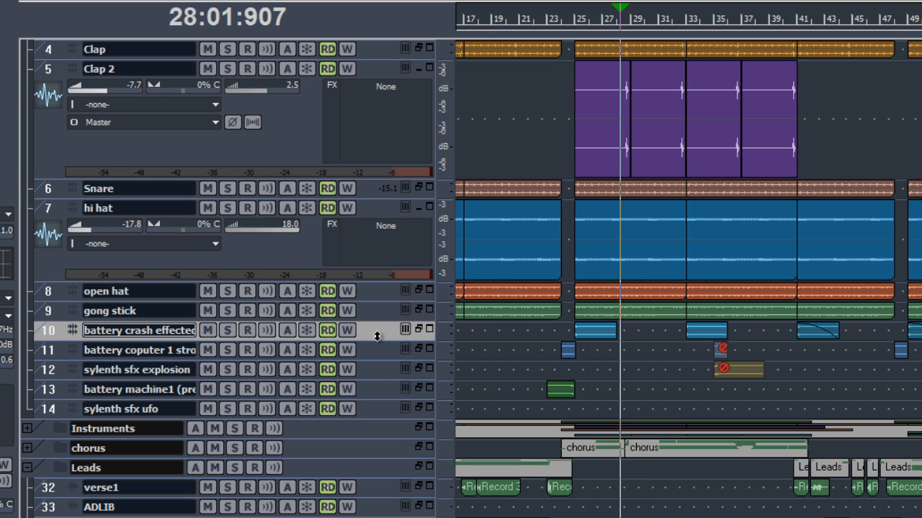
left_click_drag(380, 340, 378, 452)
scroll(562, 382, "up", 3)
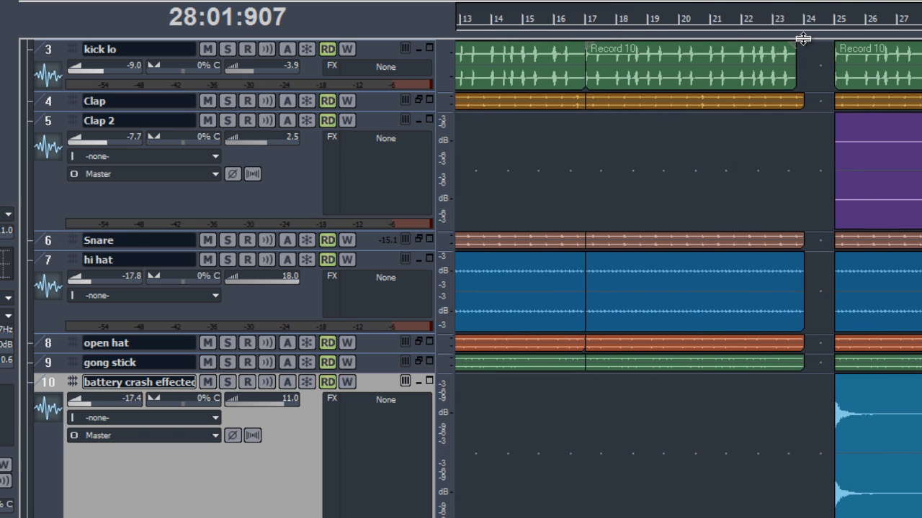
left_click(835, 29)
key("space")
key("space")
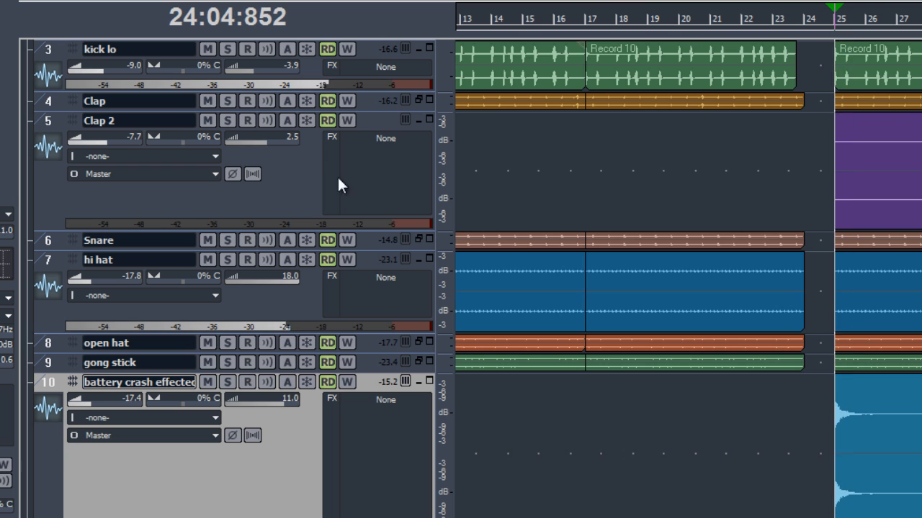
left_click(226, 383)
key("space")
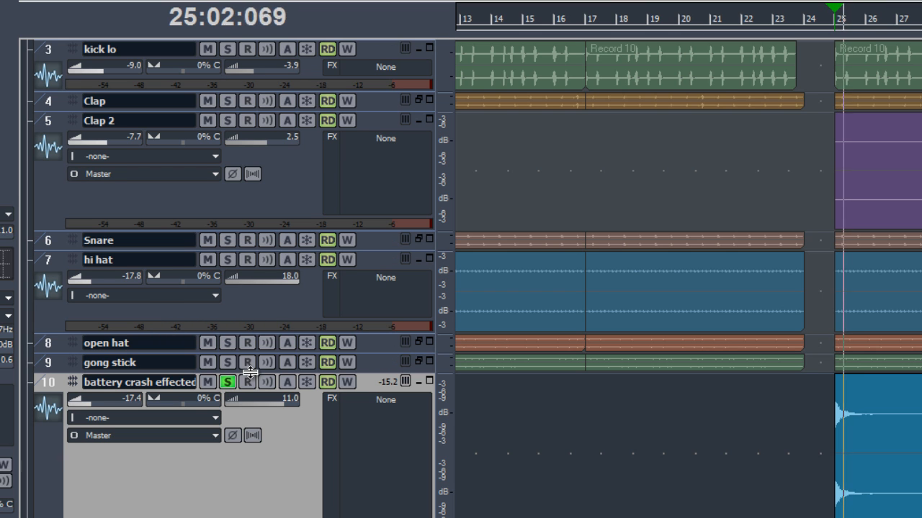
key("space")
Rename the battery crash effected track to Crash FX.
double_click(191, 384)
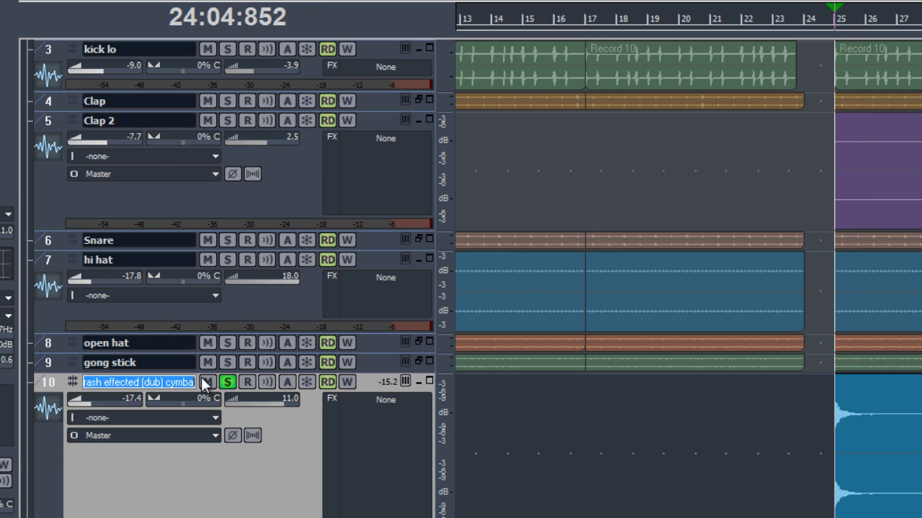
type("Crash")
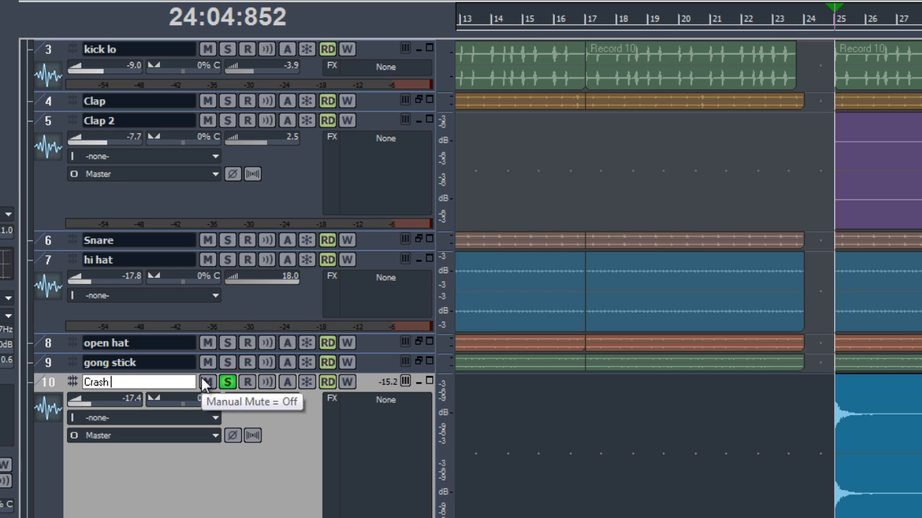
type(" FX")
key("Return")
Move the solo from Crash FX to the battery coputer track and expand that track.
scroll(325, 381, "down", 2)
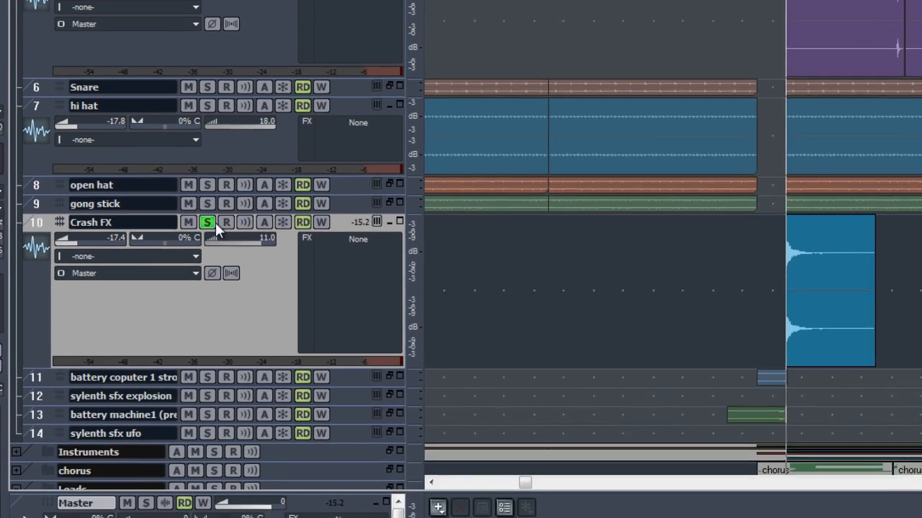
left_click(222, 281)
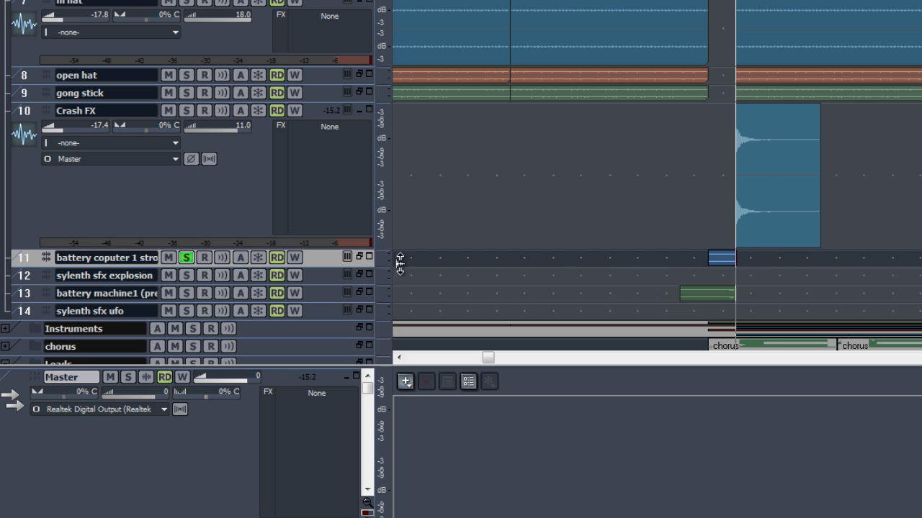
left_click(359, 257)
scroll(626, 288, "up", 2)
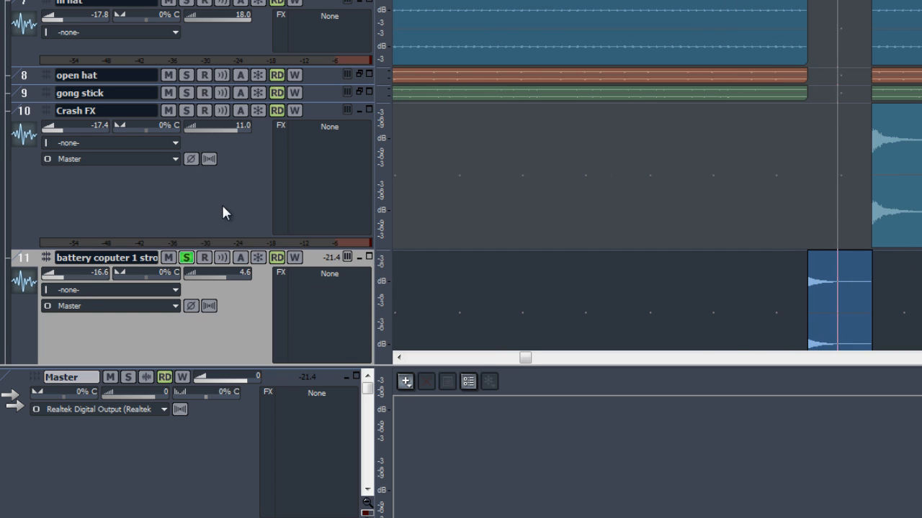
Rename the battery coputer track to Tear Drop and audition it.
double_click(148, 257)
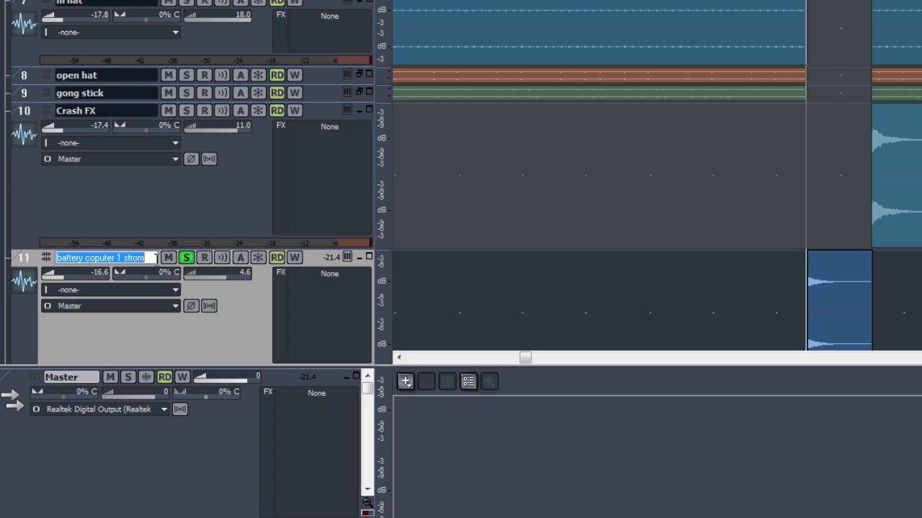
left_click(154, 257)
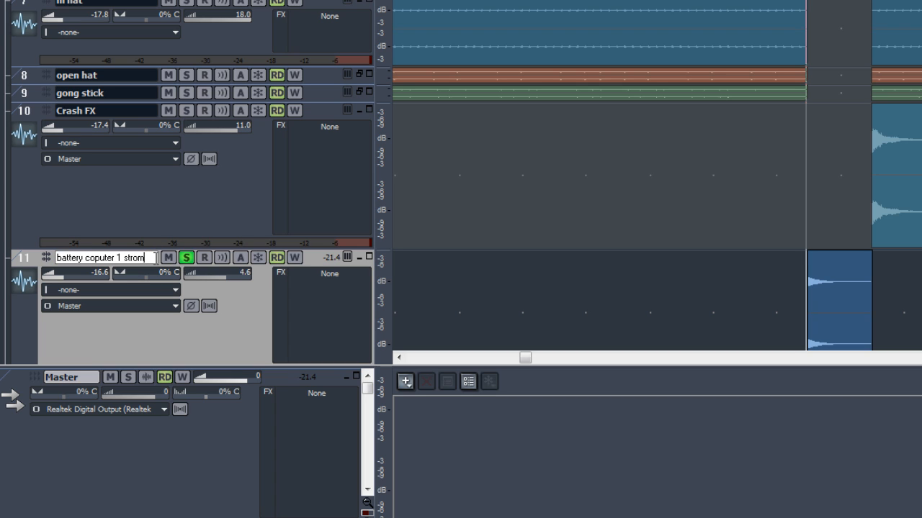
left_click_drag(154, 257, 56, 257)
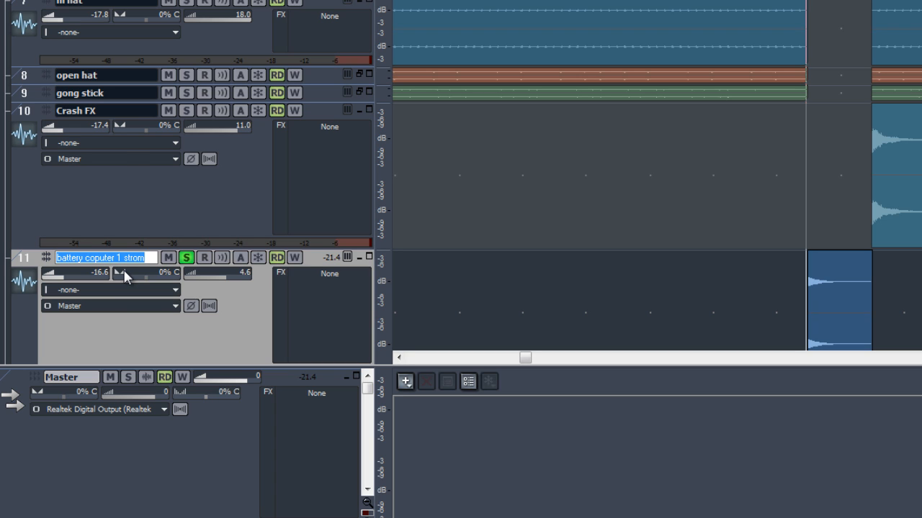
type("Tear Drop")
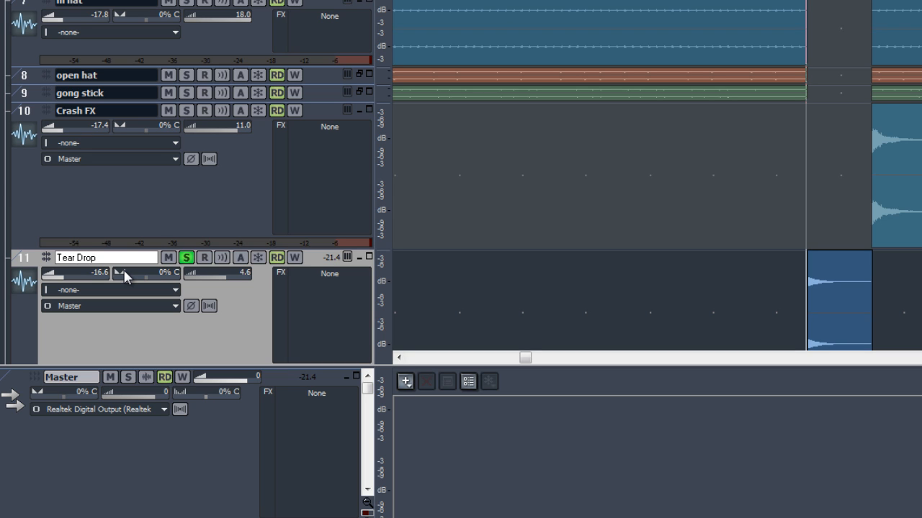
key("Return")
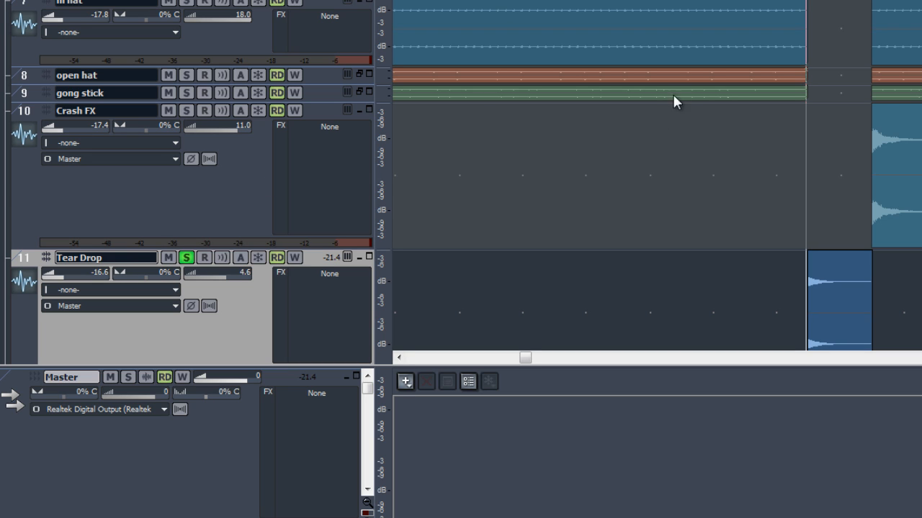
key("space")
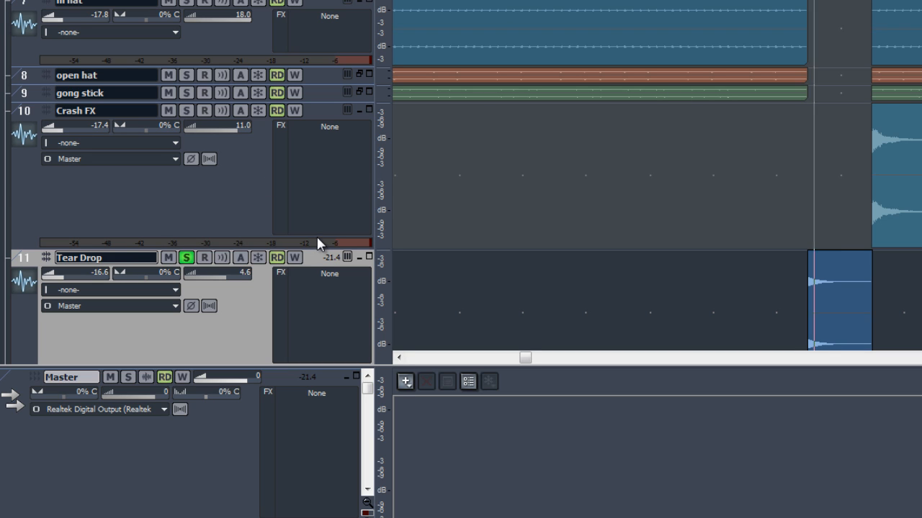
key("space")
Rename the same track to Laser.
double_click(109, 257)
type("Laser")
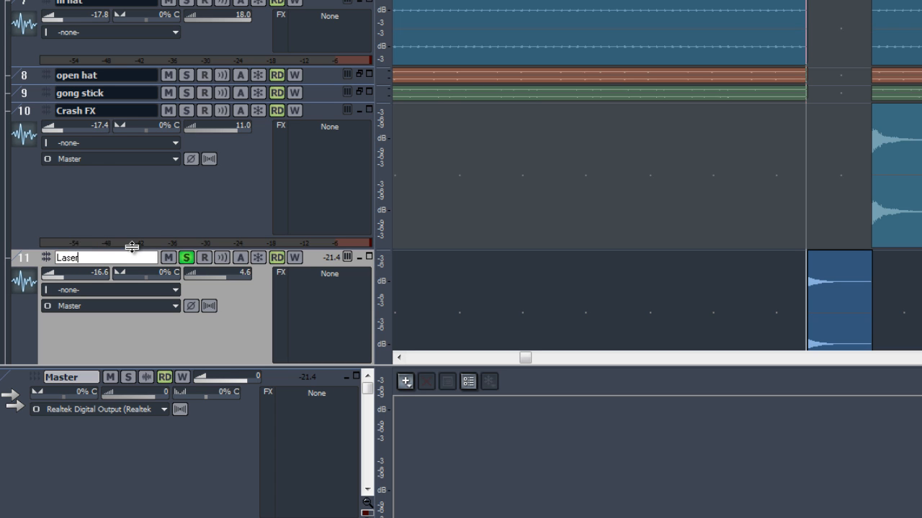
key("Return")
scroll(603, 213, "down", 1)
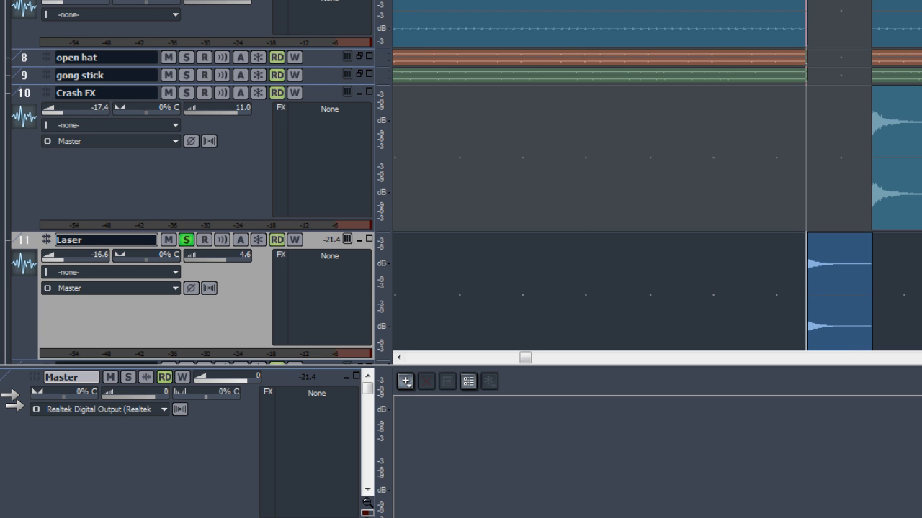
Remove the solo from the Laser track and expand the sylenth sfx explosion track.
scroll(603, 213, "down", 9)
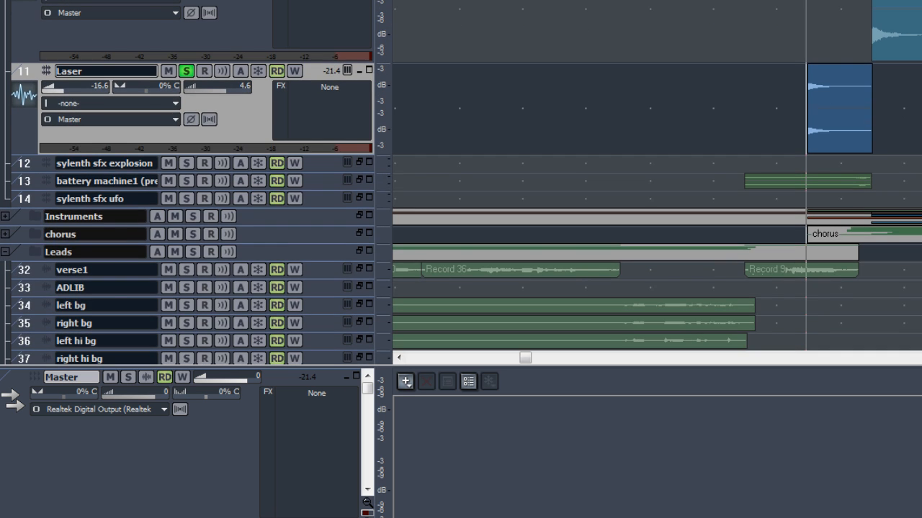
left_click(186, 70)
double_click(311, 171)
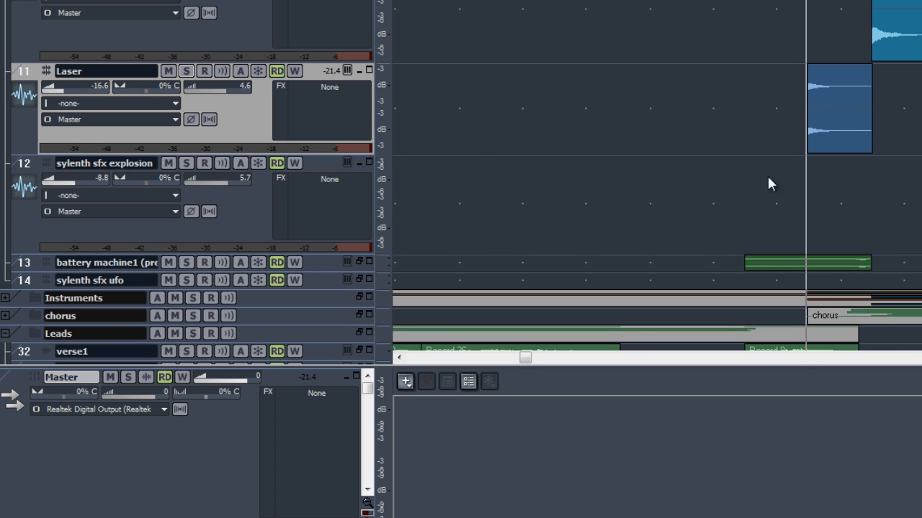
Set the playback position near the explosion clip and play the project to audition the sylenth sfx explosion track.
scroll(595, 195, "down", 5)
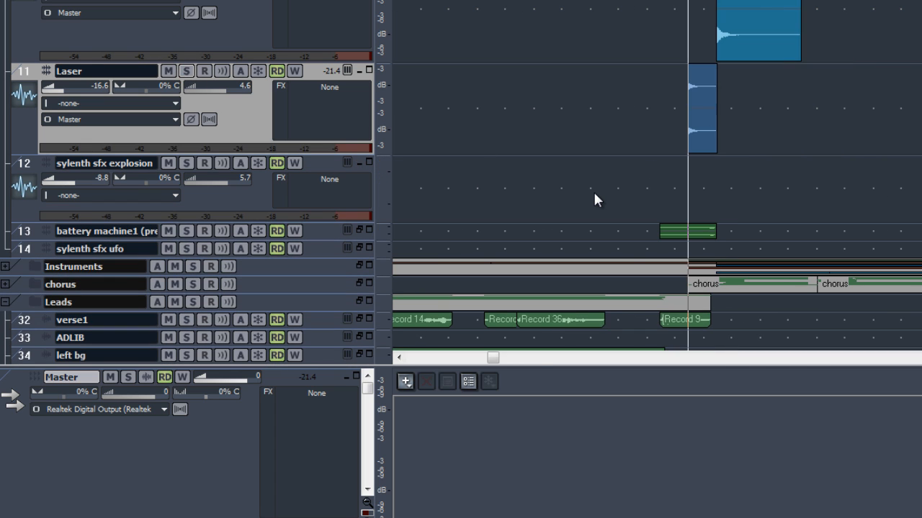
scroll(595, 200, "down", 5)
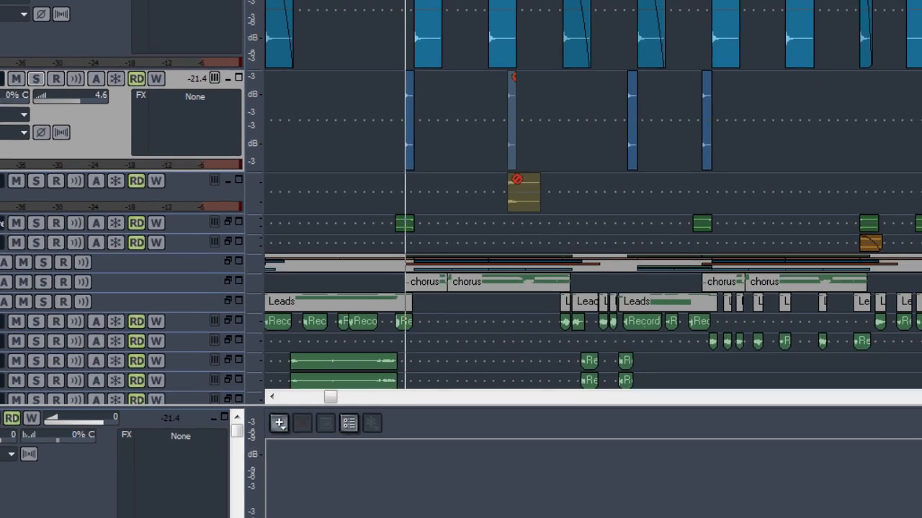
left_click(886, 206)
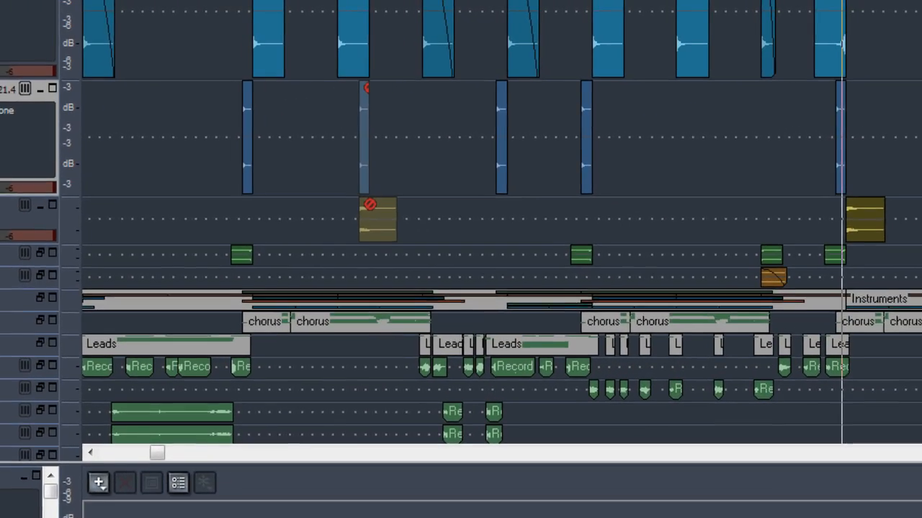
key("space")
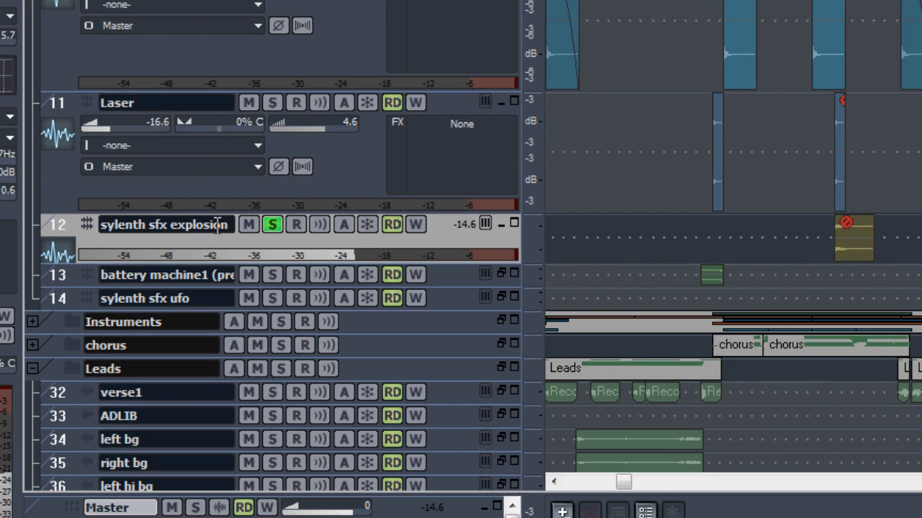
Rename the sylenth sfx explosion track to Explosion.
double_click(220, 226)
type("Explosuio")
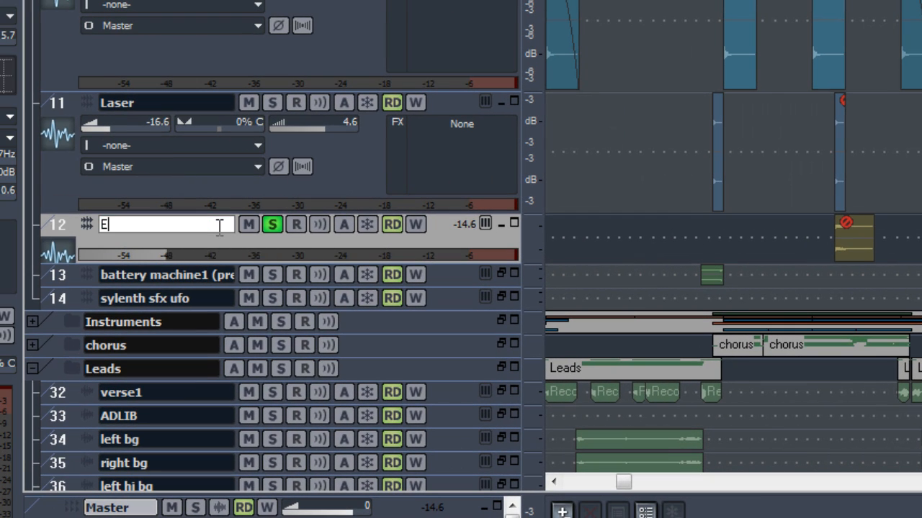
key("BackSpace")
key("BackSpace")
key("BackSpace")
key("BackSpace")
key("BackSpace")
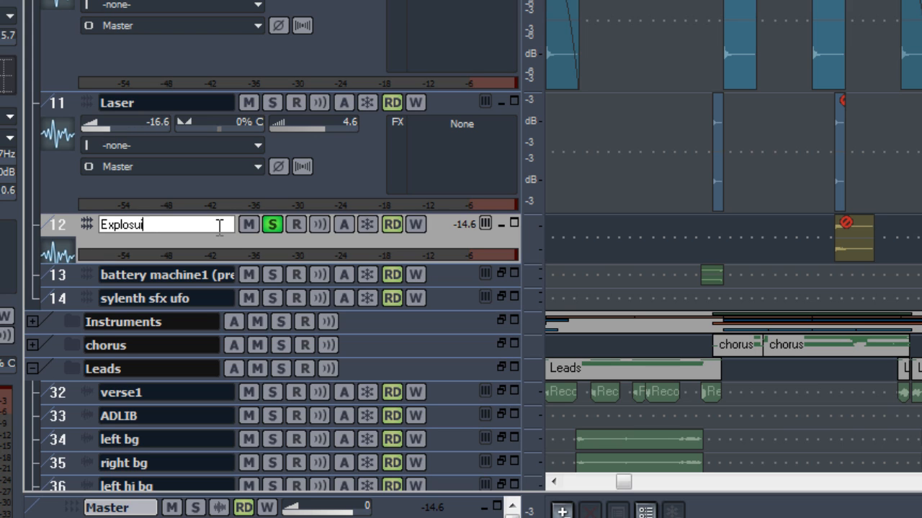
type("osion")
key("Return")
Select and delete the muted clip section across the drum tracks around bars 81 to 96.
scroll(399, 281, "down", 1)
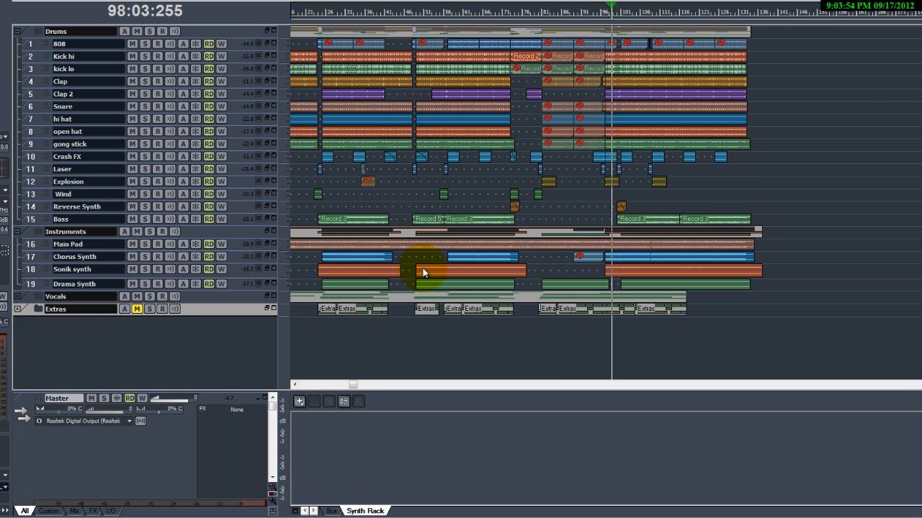
scroll(432, 263, "up", 1)
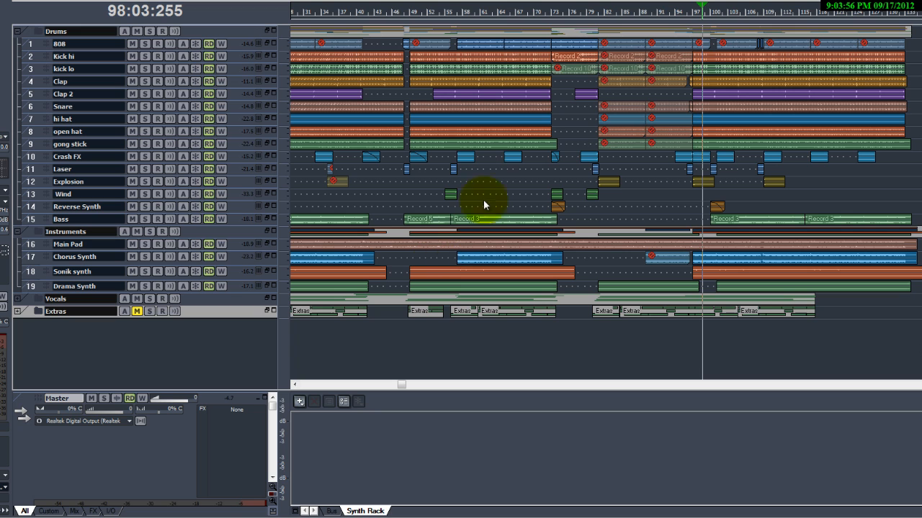
scroll(578, 188, "right", 2)
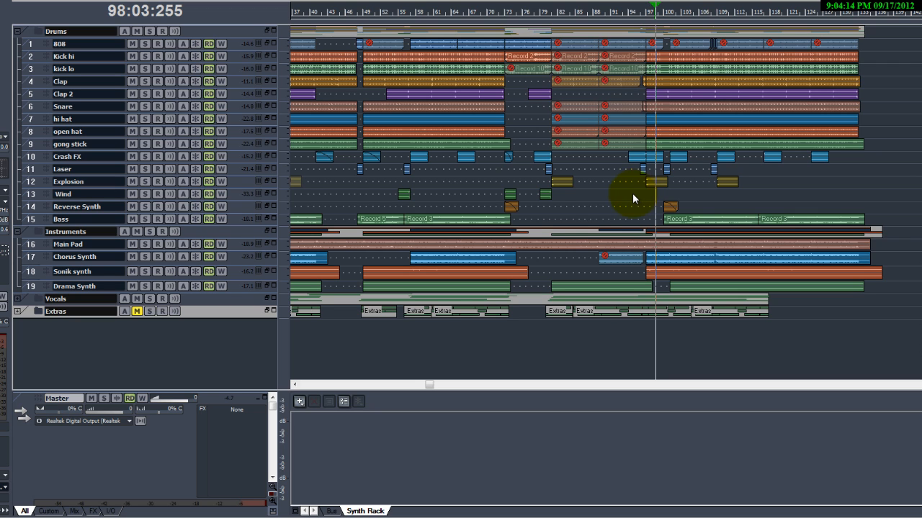
scroll(641, 219, "down", 1)
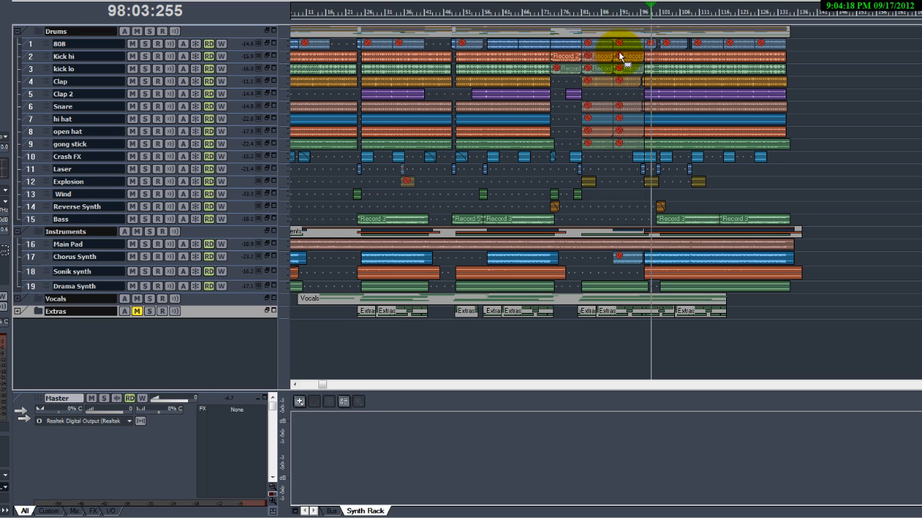
left_click_drag(624, 154, 594, 45)
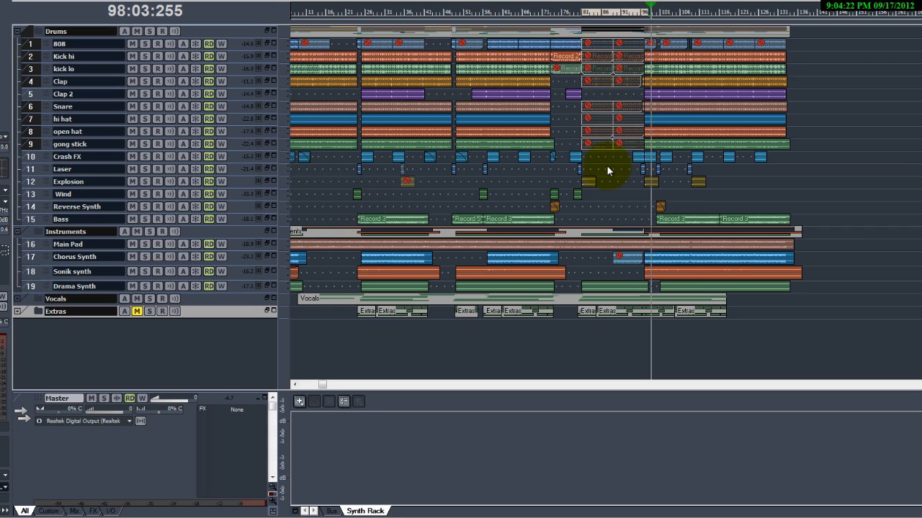
left_click(604, 132)
left_click_drag(624, 165, 591, 42)
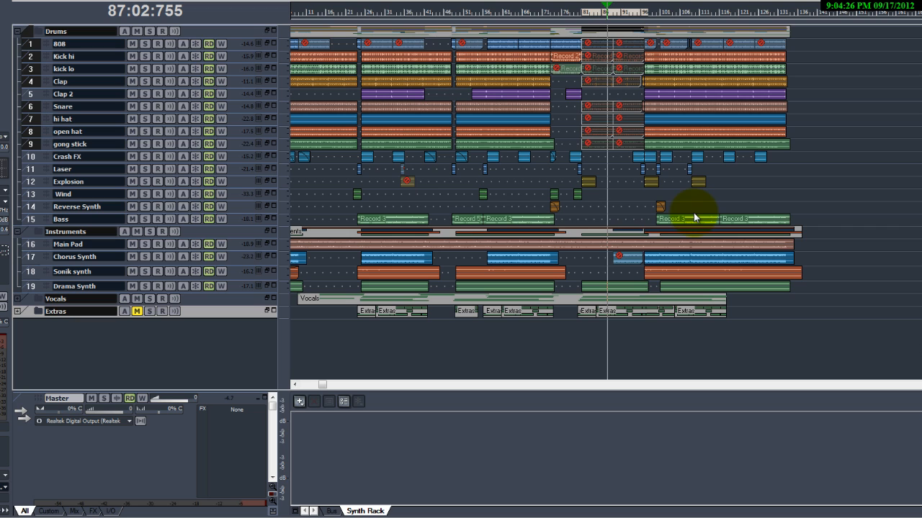
key("Delete")
Select and delete the muted 808 clips in the later part of the song.
left_click(572, 80)
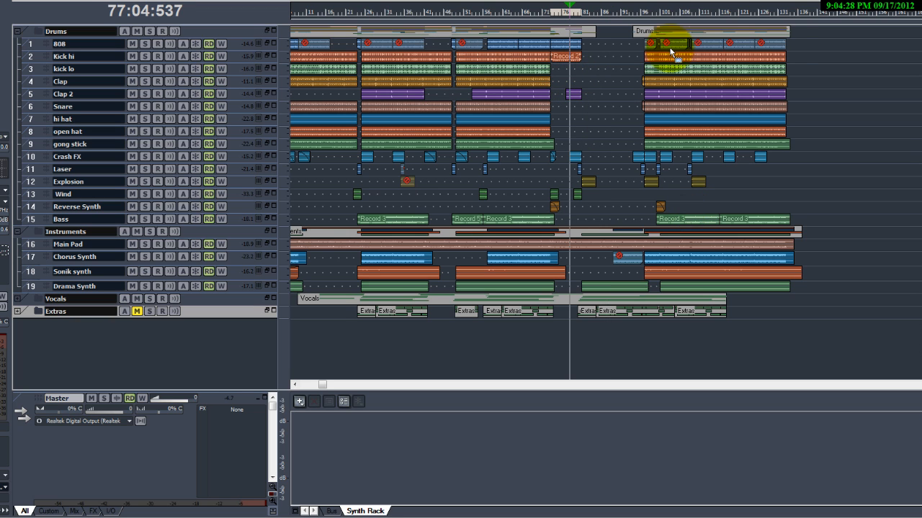
left_click_drag(802, 48, 647, 44)
key("Delete")
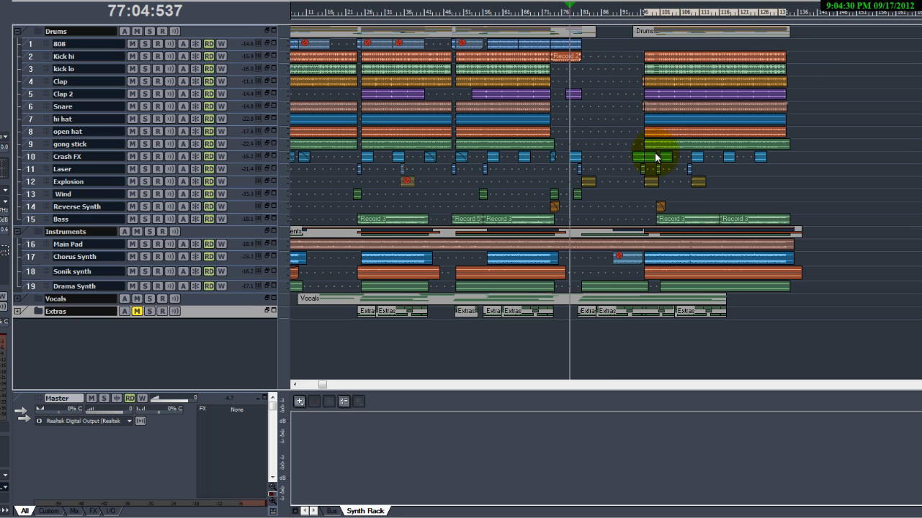
Delete the muted Chorus Synth clip and the muted 808 clips around bars 41 to 51.
left_click(632, 256)
key("Delete")
left_click(466, 46)
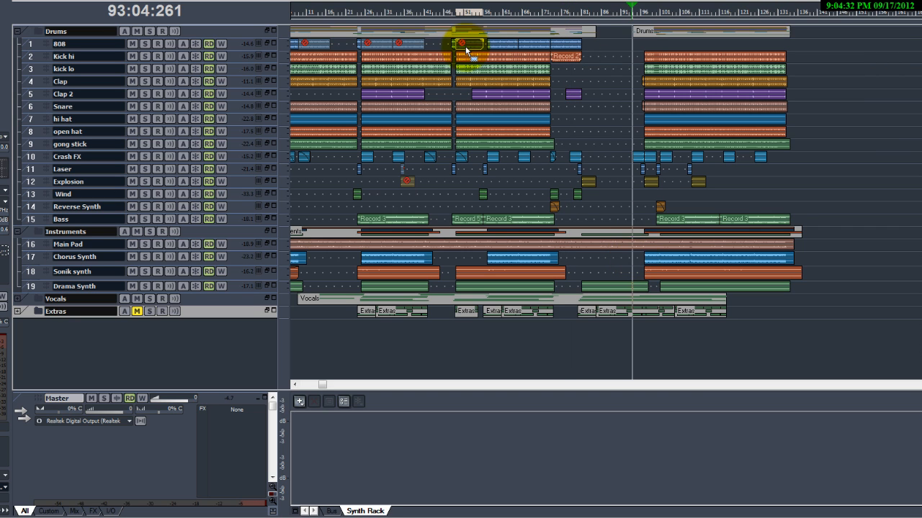
key("Delete")
left_click(413, 45)
key("Delete")
left_click(381, 46)
key("Delete")
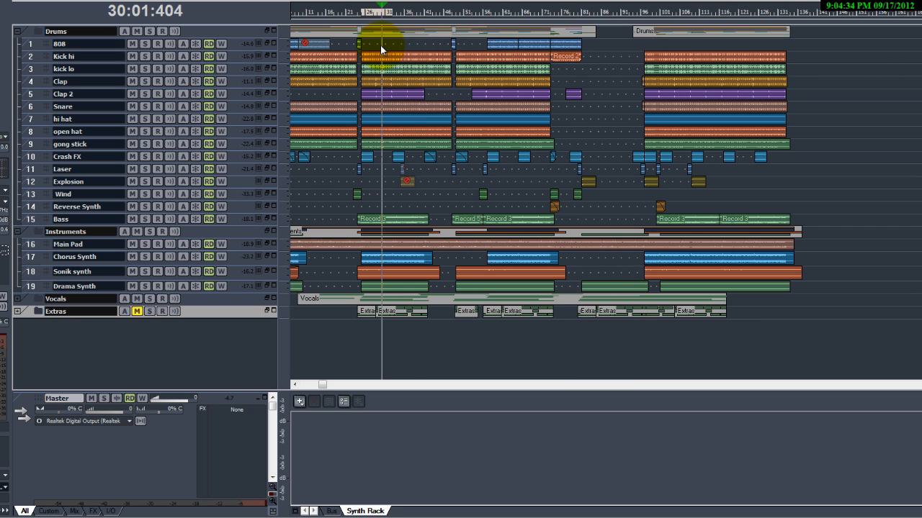
Zoom out and delete the first muted 808 clip and the muted Explosion clip.
key("ctrl+Left")
left_click(327, 45)
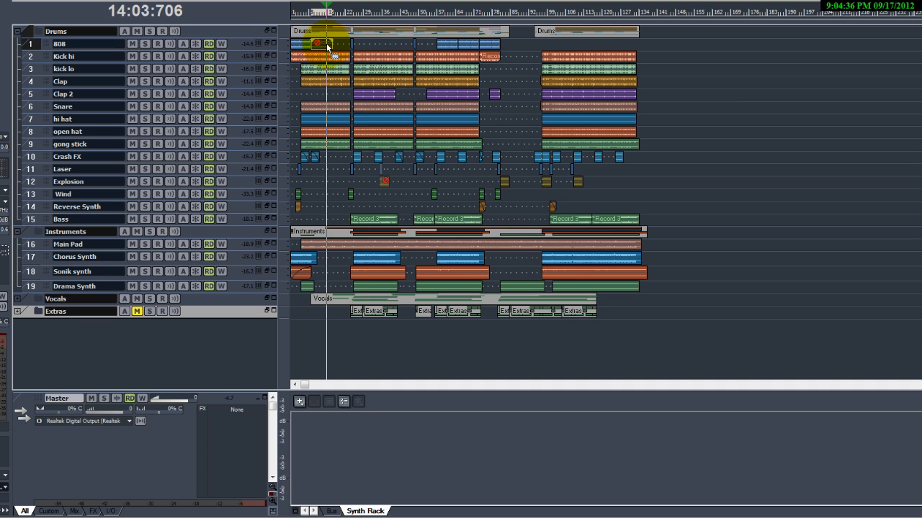
key("Delete")
left_click(382, 179)
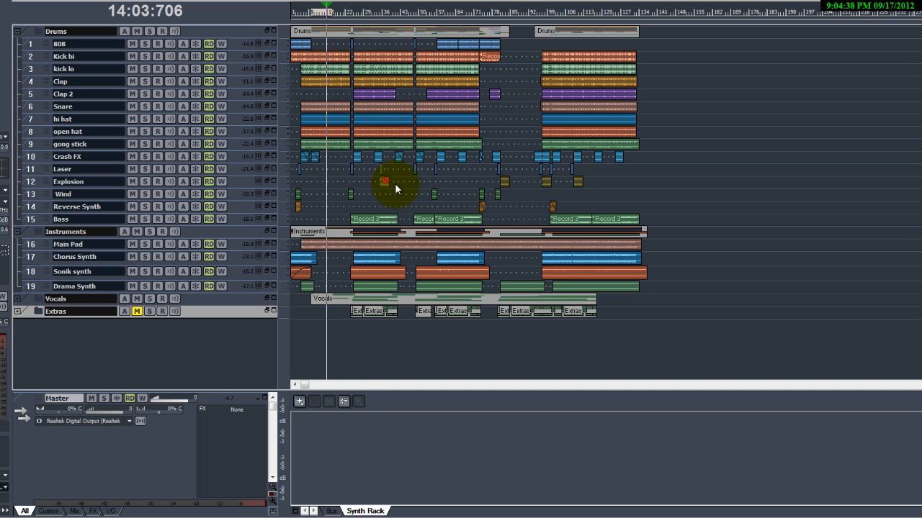
key("Delete")
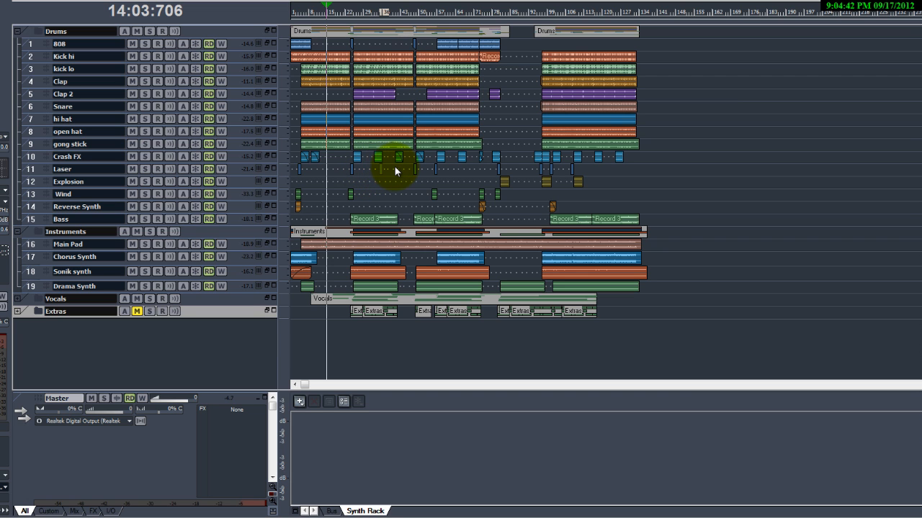
Collapse the Drums and Instruments folders.
key("ctrl+Right")
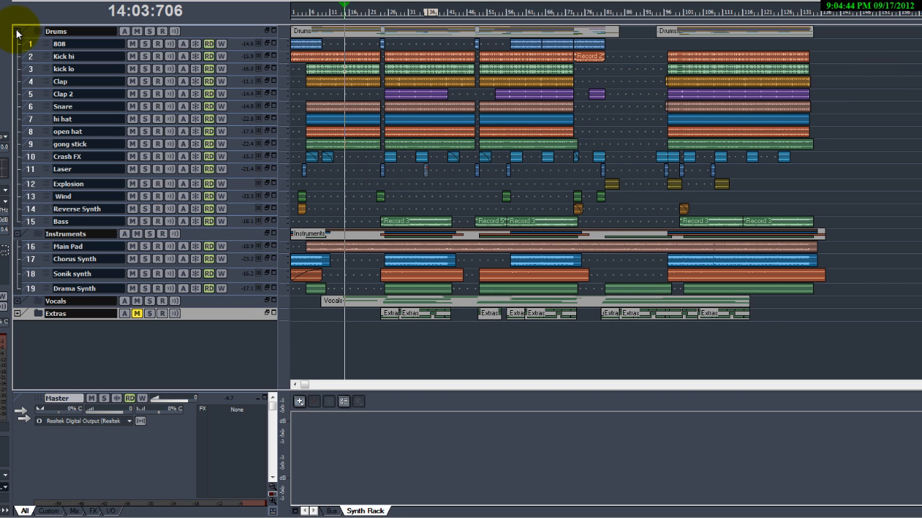
left_click(17, 32)
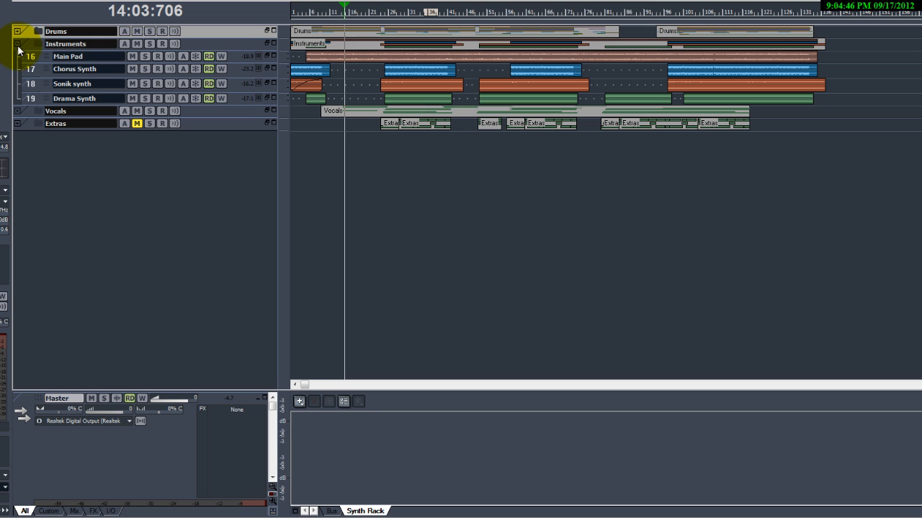
left_click(17, 44)
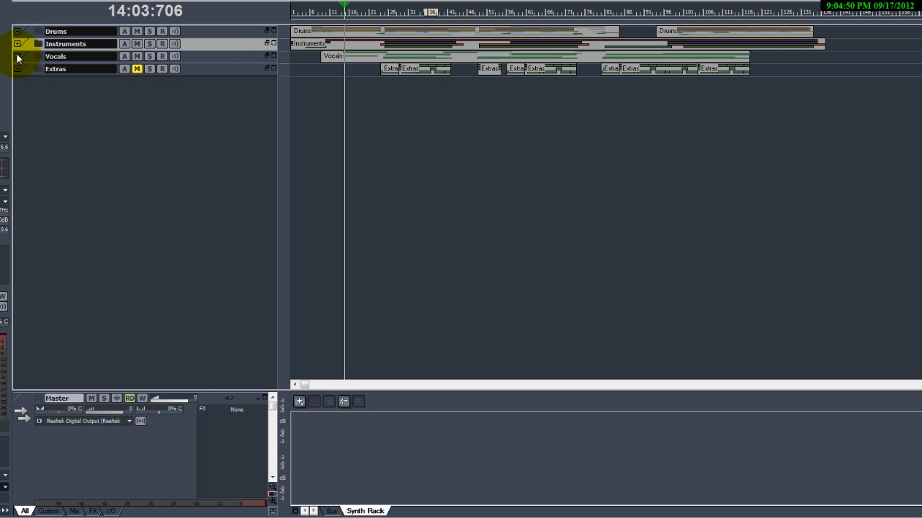
Expand the Vocals folder to review its tracks, then collapse it again.
left_click(17, 56)
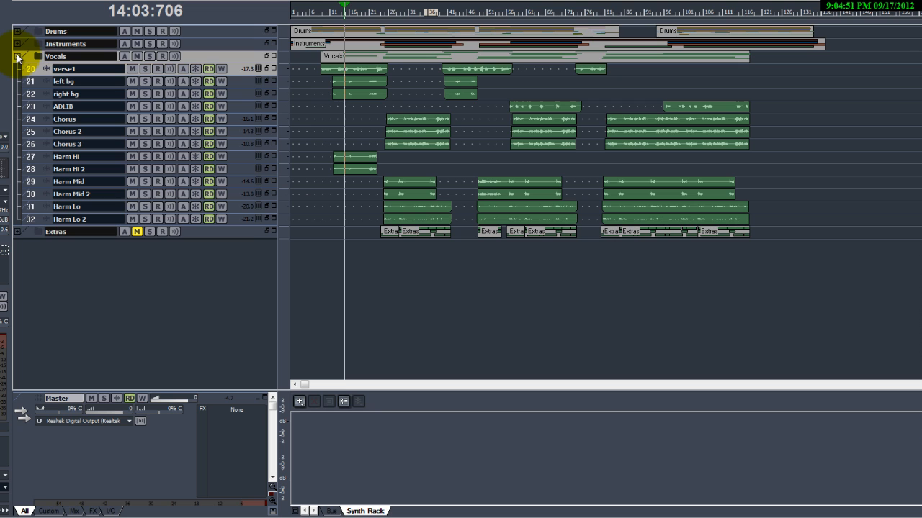
double_click(58, 56)
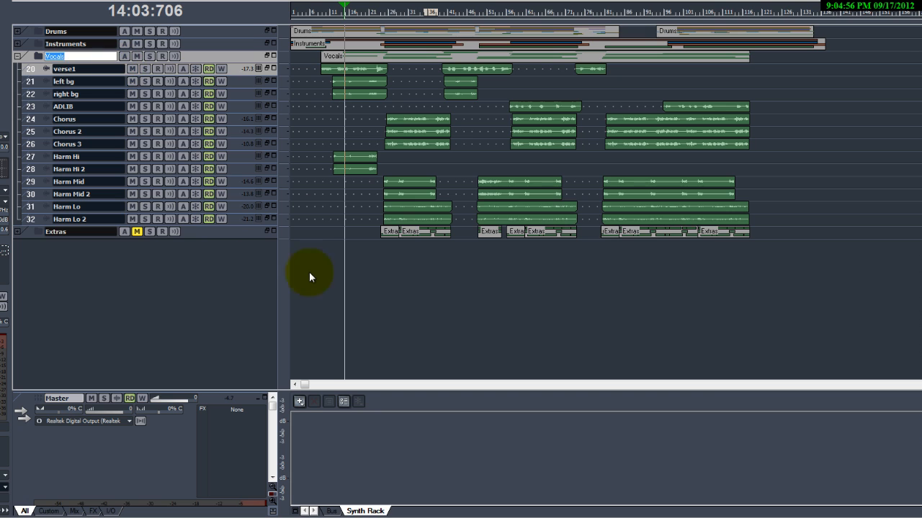
left_click(309, 273)
left_click(18, 56)
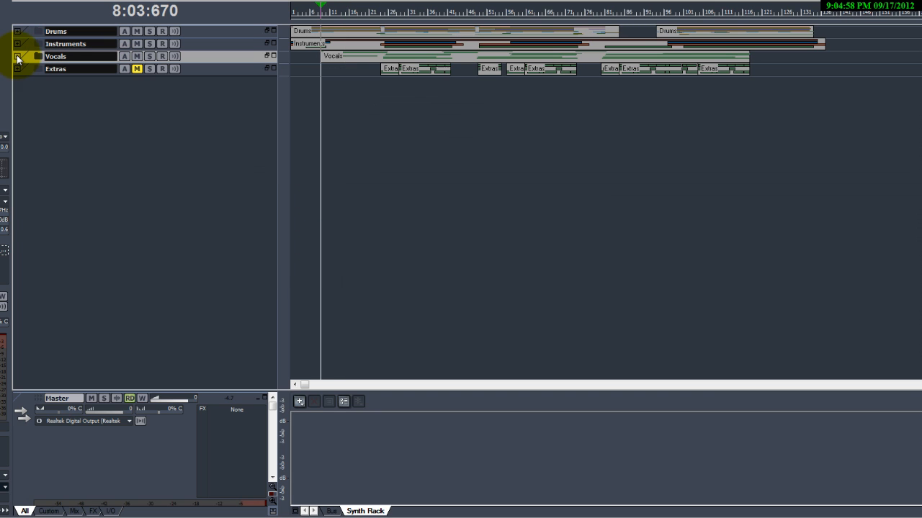
Expand the Extras folder to review its tracks, then collapse it again.
left_click(17, 68)
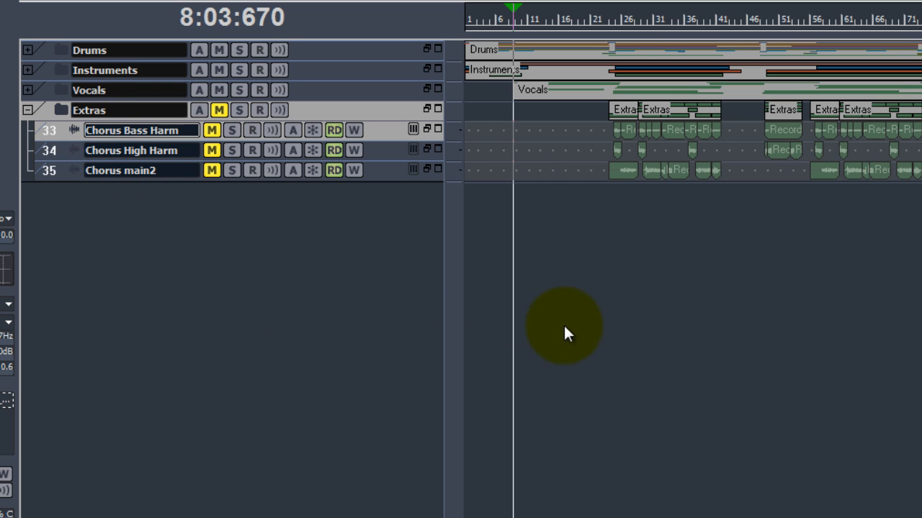
left_click(537, 309)
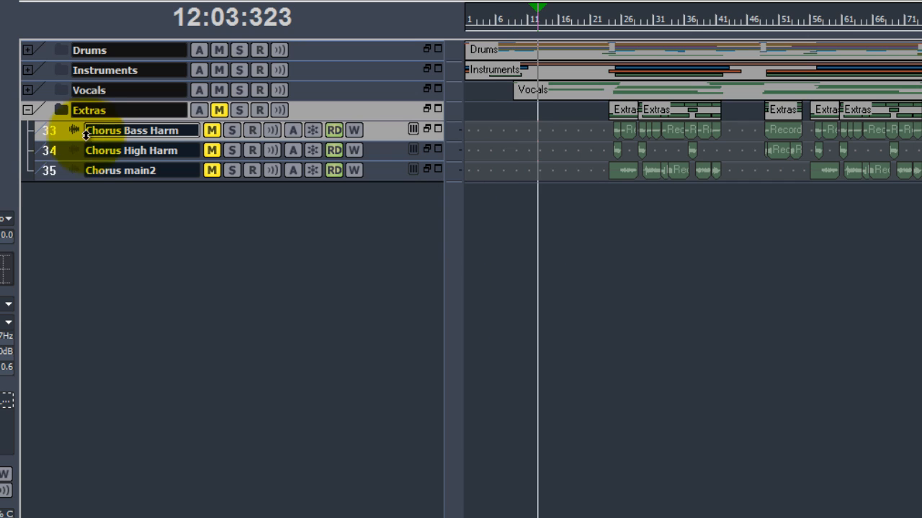
left_click(28, 109)
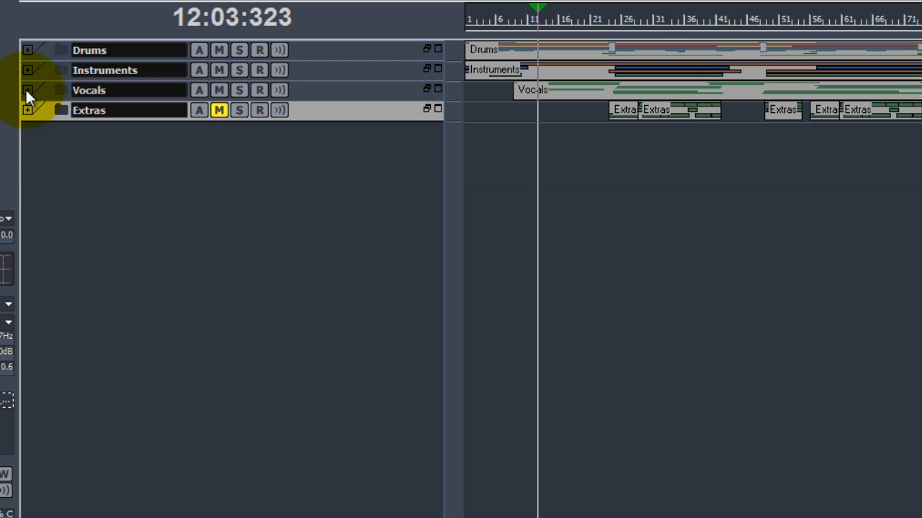
left_click(28, 109)
left_click(29, 107)
Expand the Vocals folder and select the Chorus and Harm Hi 2 tracks.
left_click(29, 91)
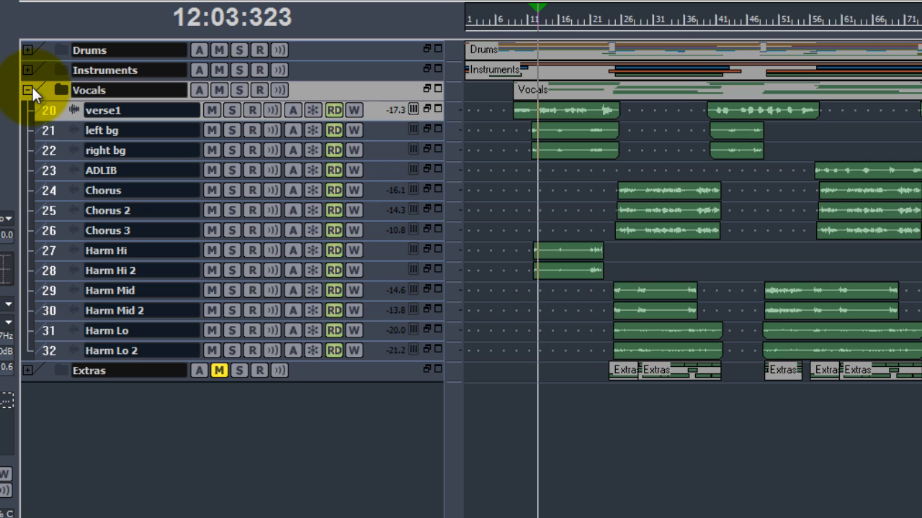
left_click(127, 190)
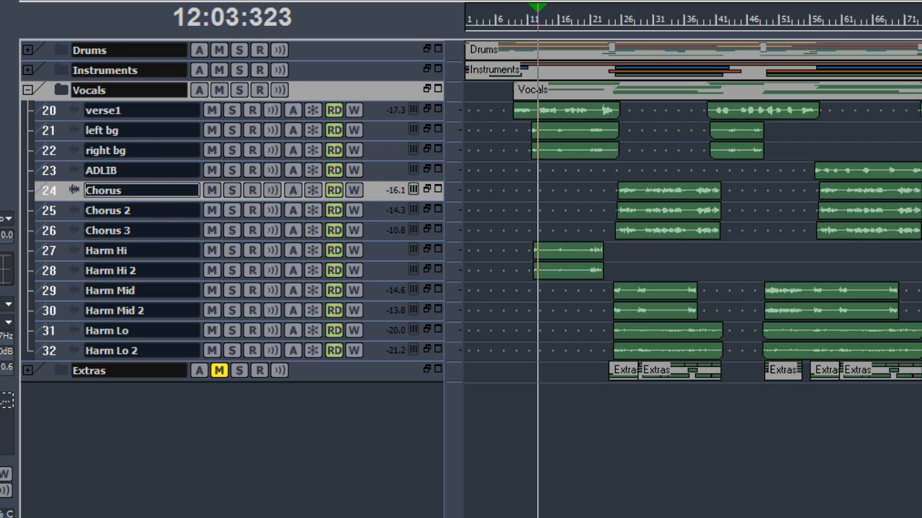
left_click(150, 254)
left_click(151, 270)
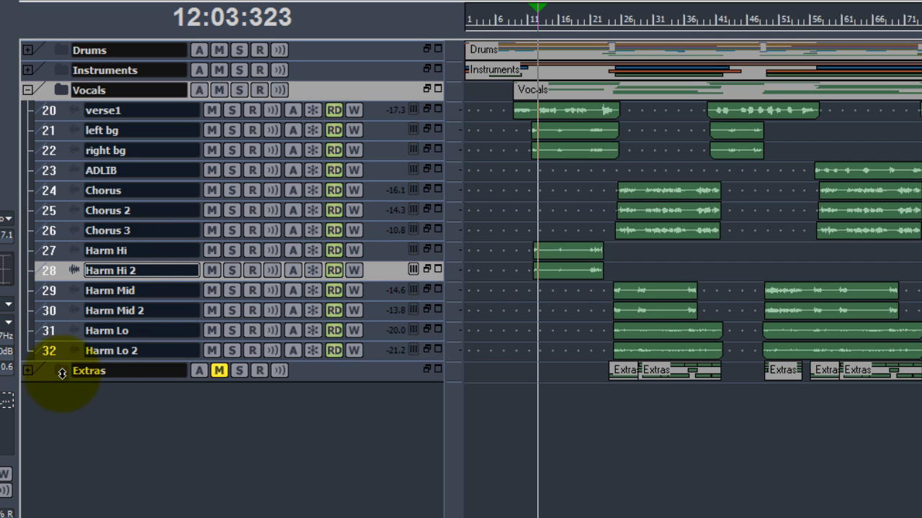
Expand the Extras folder and rename the Chorus Bass Harm track to Chorus Lo Harm.
left_click(29, 371)
left_click(32, 367)
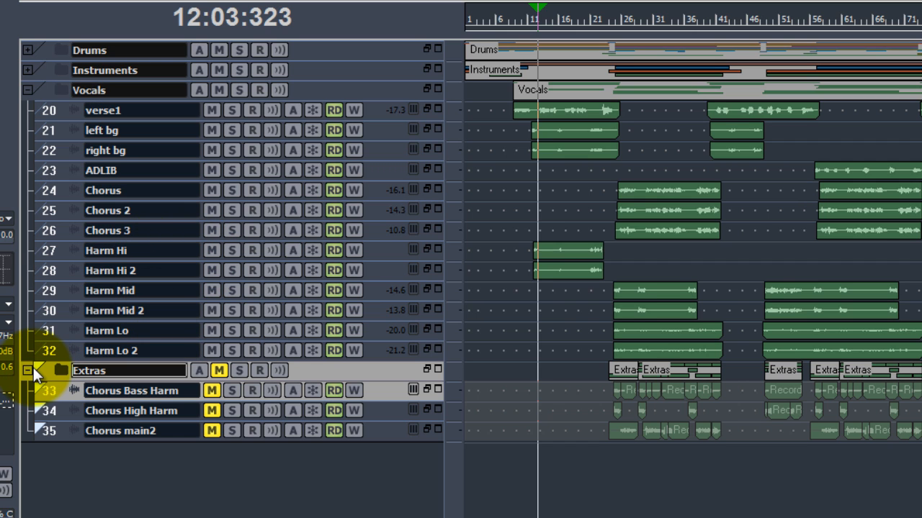
double_click(148, 394)
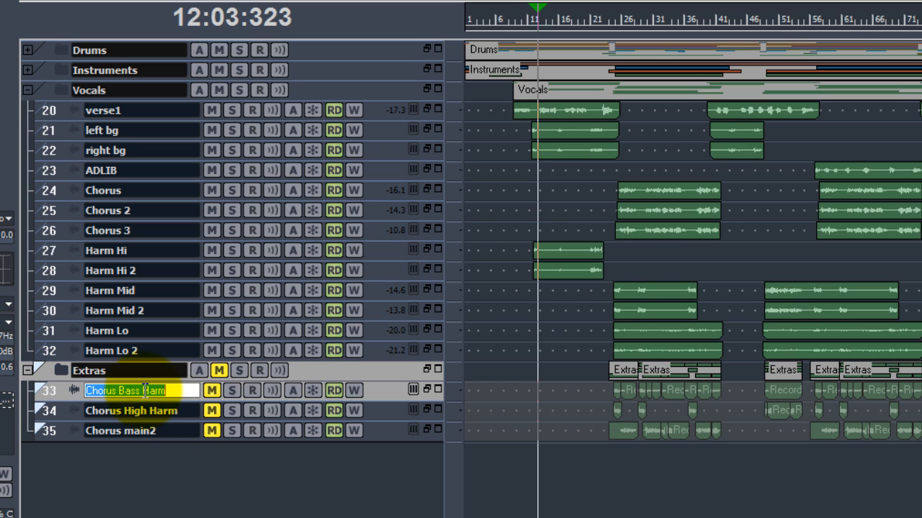
double_click(133, 391)
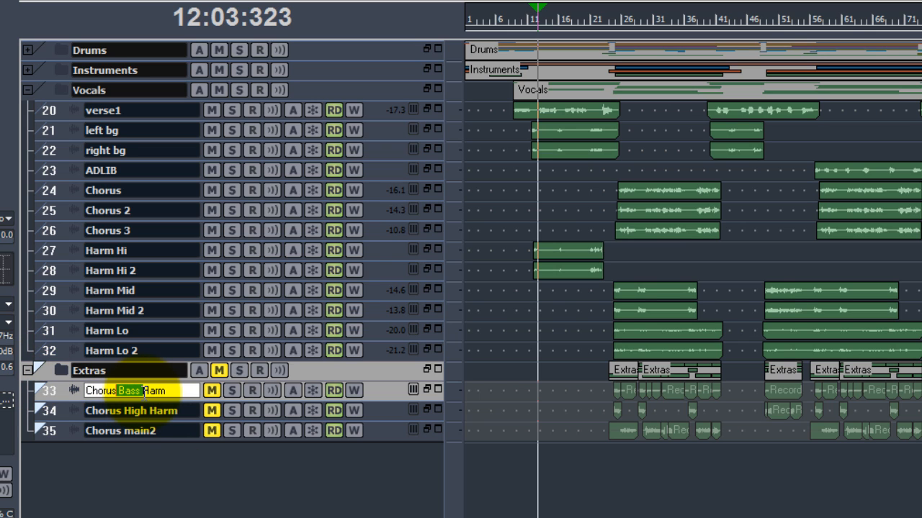
key("BackSpace")
type("Lo")
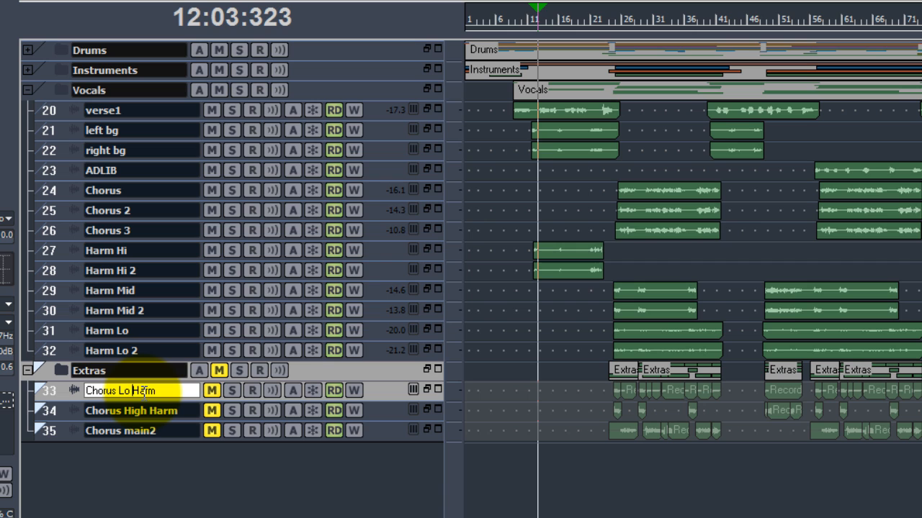
key("Return")
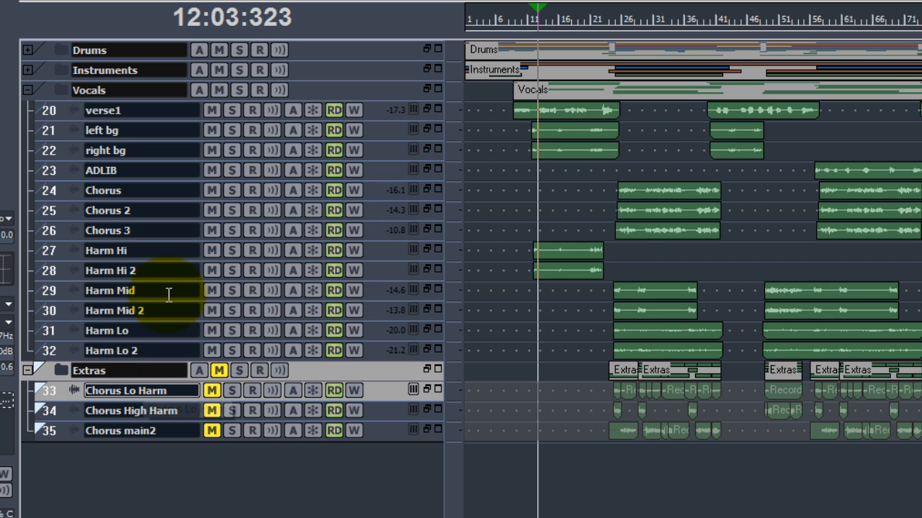
Select the Harm Hi through Harm Lo 2 tracks together with their clips.
double_click(152, 331)
left_click(156, 351)
left_click(157, 331)
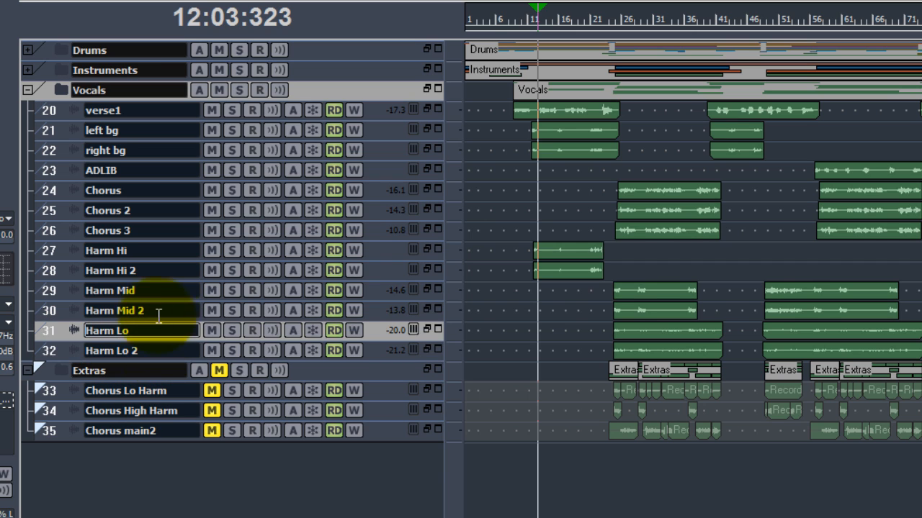
left_click(164, 271)
left_click(160, 255)
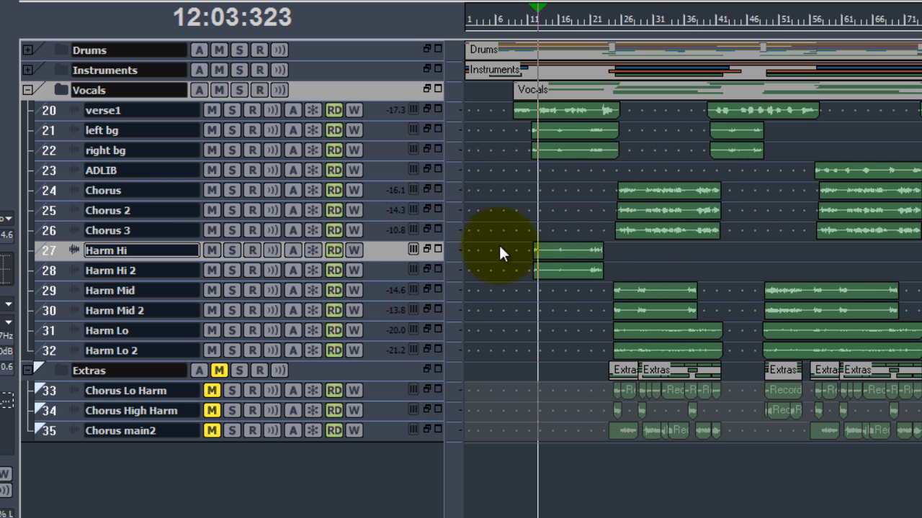
left_click_drag(504, 246, 914, 357)
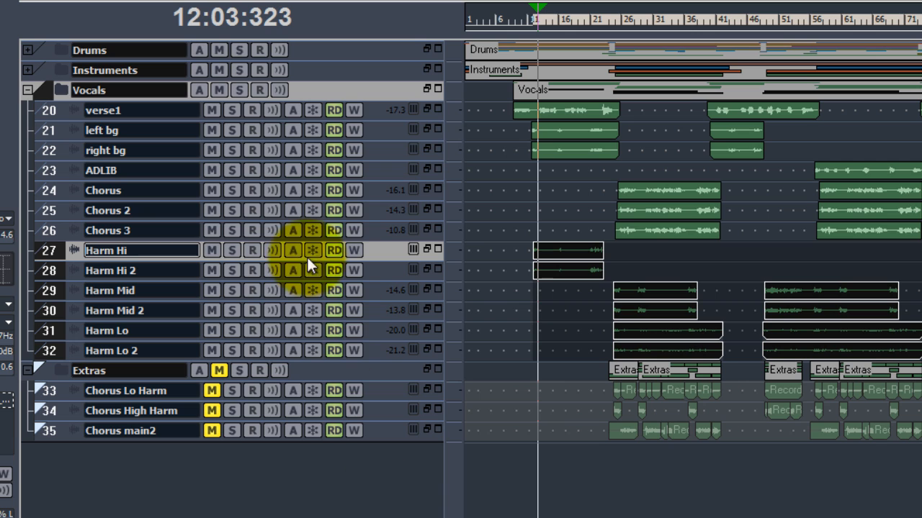
left_click(34, 251)
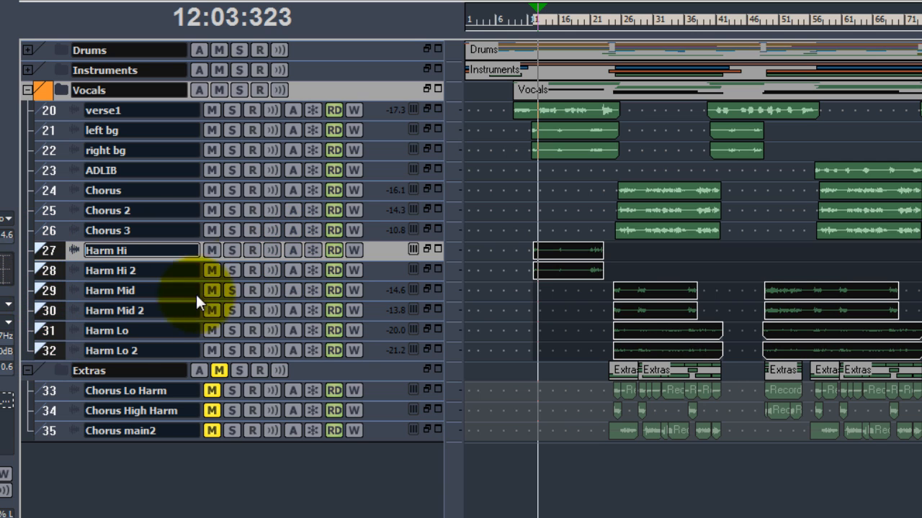
Archive the Harm Hi through Harm Lo 2 tracks.
left_click(294, 251)
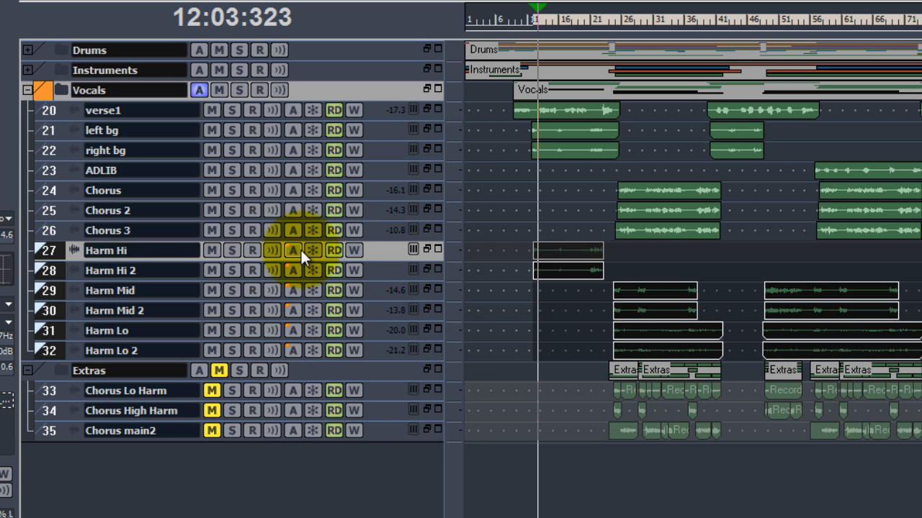
left_click(38, 247)
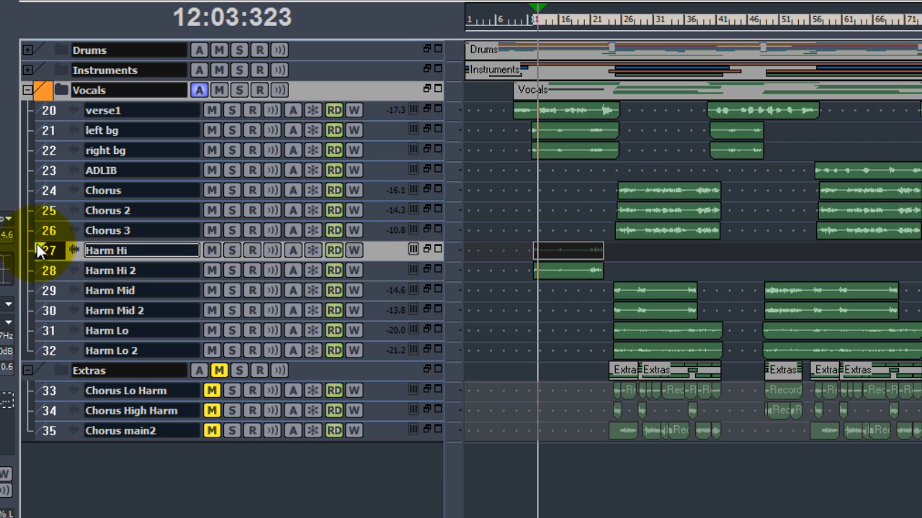
left_click(291, 270)
left_click(293, 291)
left_click(292, 312)
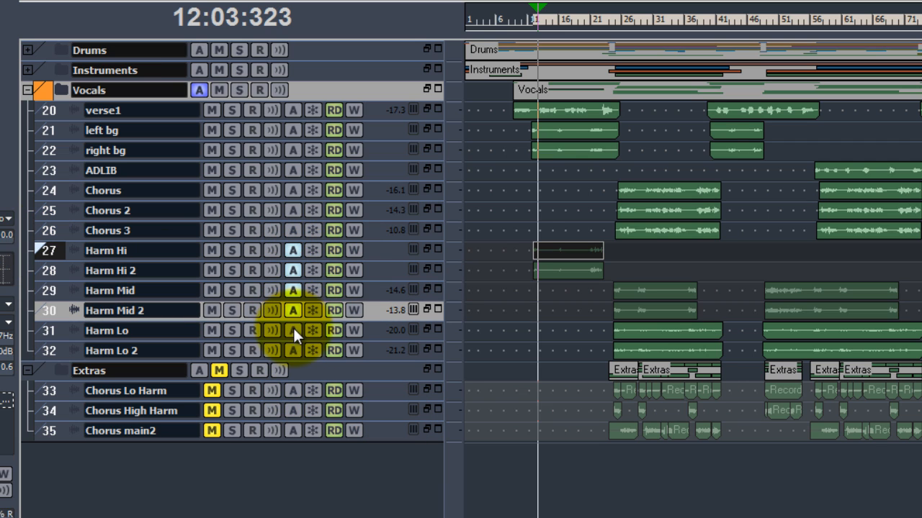
left_click(293, 331)
left_click(293, 351)
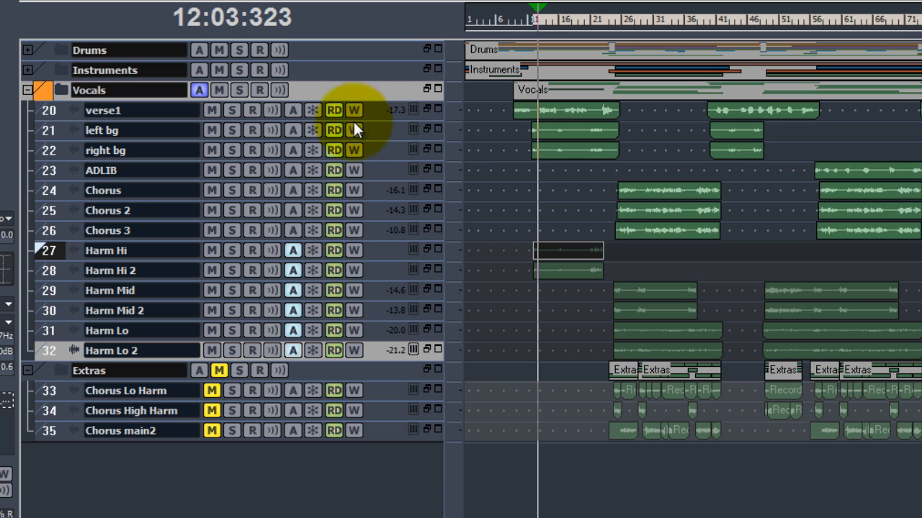
Unarchive the Harm Hi through Harm Lo 2 tracks.
left_click(298, 250)
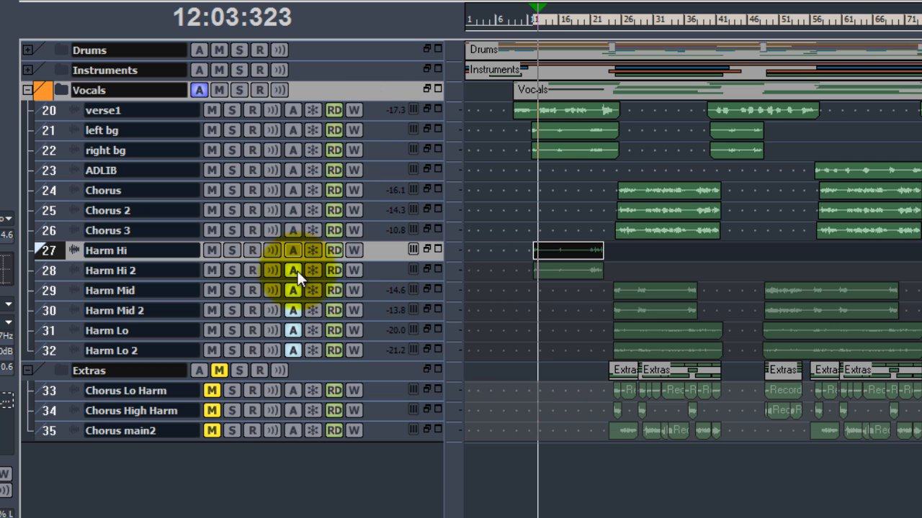
left_click(297, 271)
left_click(295, 292)
left_click(293, 310)
left_click(292, 330)
left_click(292, 350)
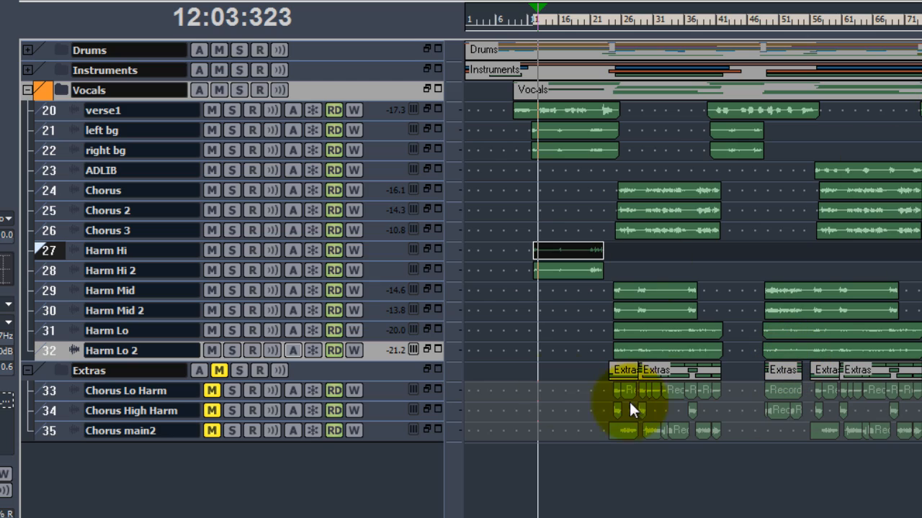
Collapse the Extras and Vocals folders and expand the Instruments folder.
left_click(29, 370)
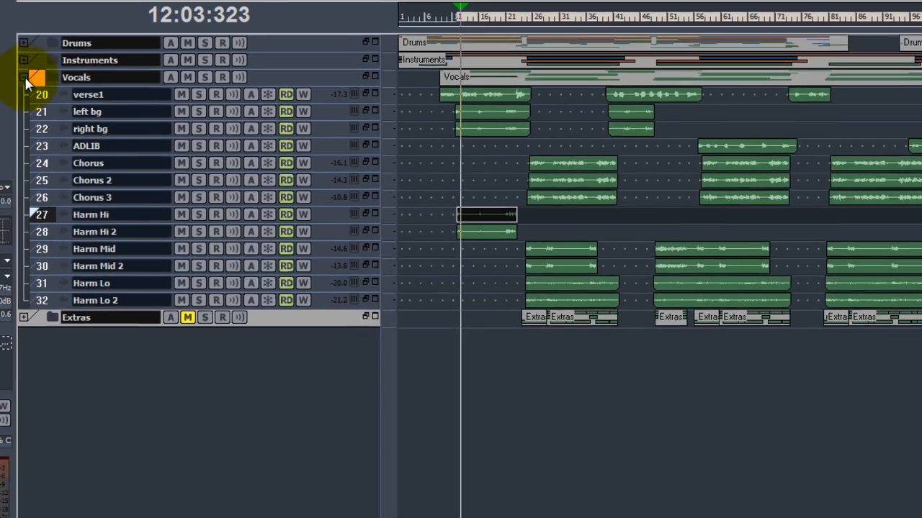
left_click(27, 90)
left_click(21, 54)
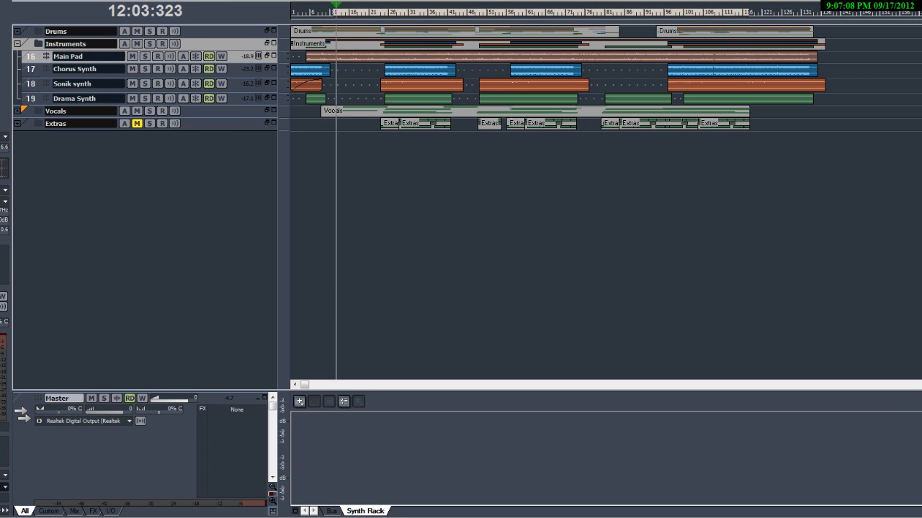
Enlarge the track heights and swap the open Instruments folder for the Drums folder.
key("ctrl+Down")
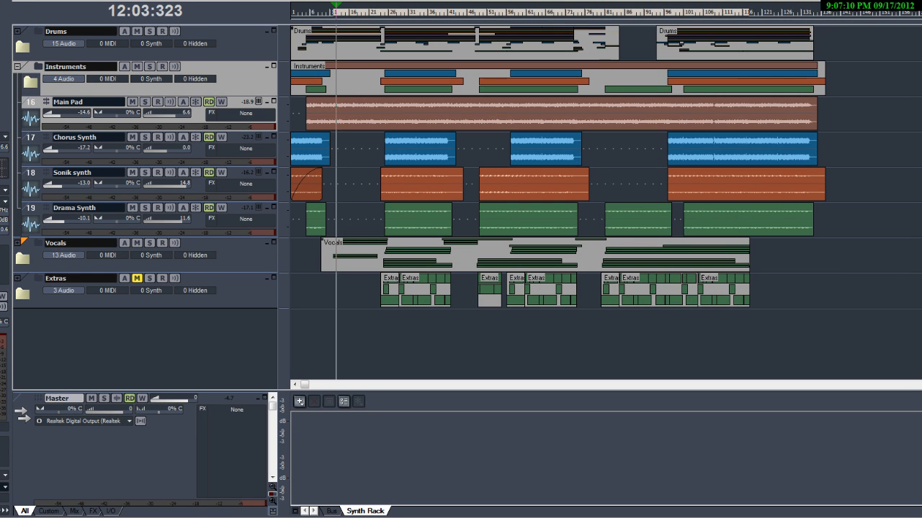
left_click(16, 66)
left_click(16, 32)
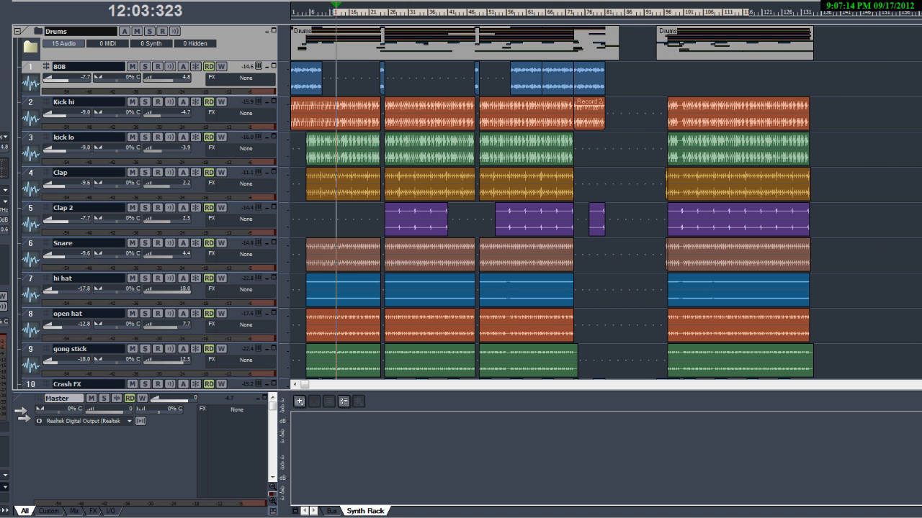
Shrink the track heights back down and collapse the Drums folder.
key("ctrl+Up")
key("ctrl+Up")
key("ctrl+Up")
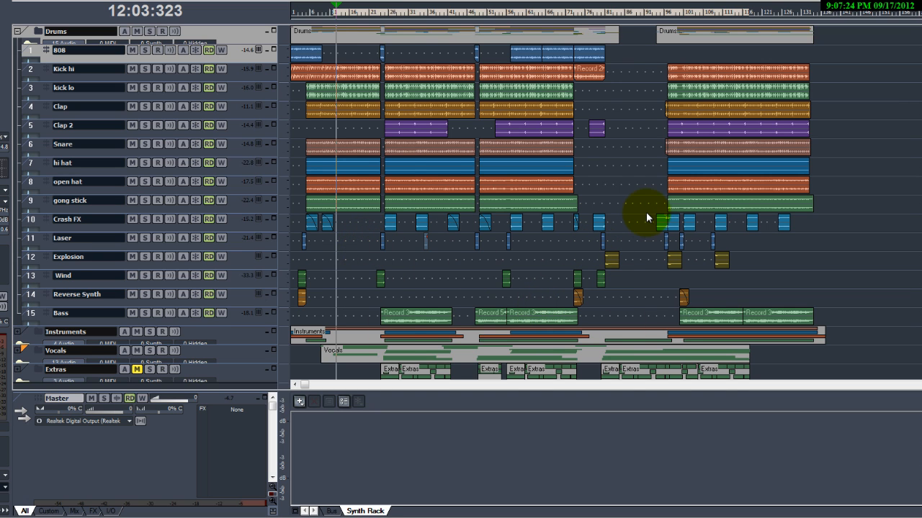
key("ctrl+Left")
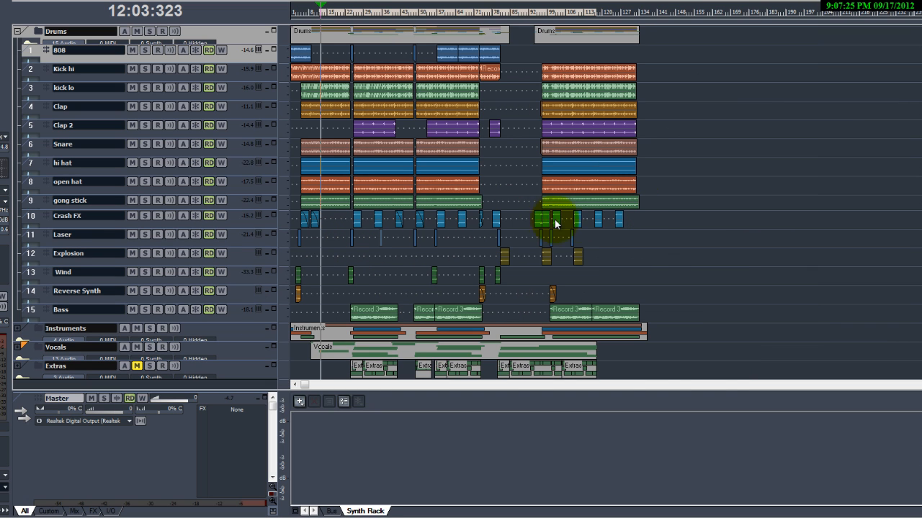
left_click(17, 34)
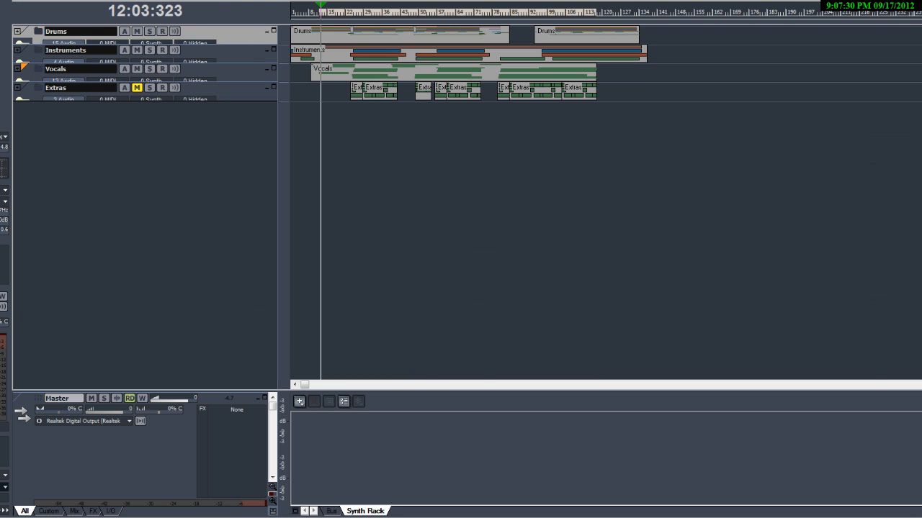
Open the Console view and scroll across the channel strips.
key("alt+v")
left_click(90, 110)
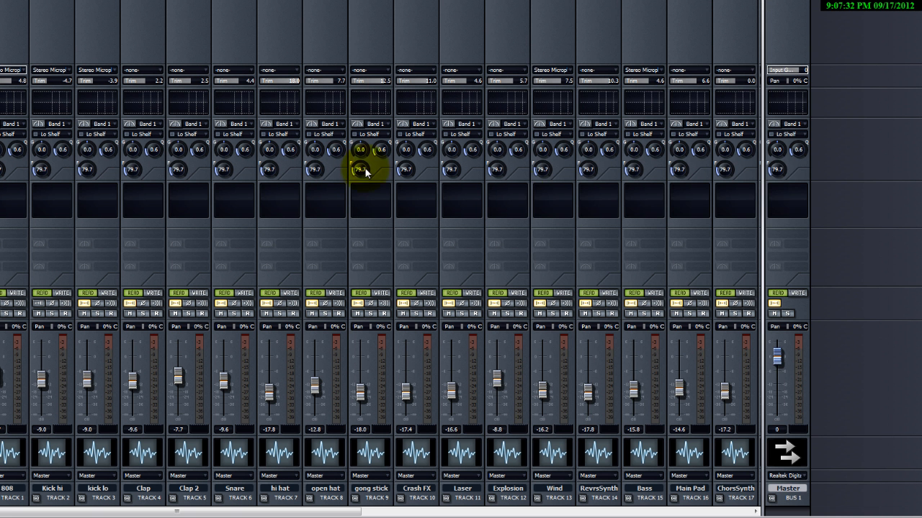
left_click_drag(763, 215, 885, 226)
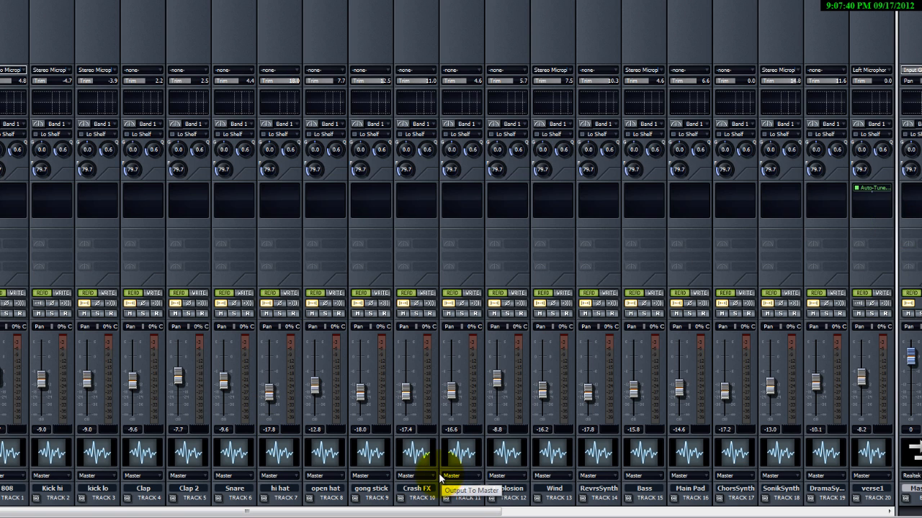
Open the 808 strip's track icon browser and browse the Drums icon folder.
double_click(5, 452)
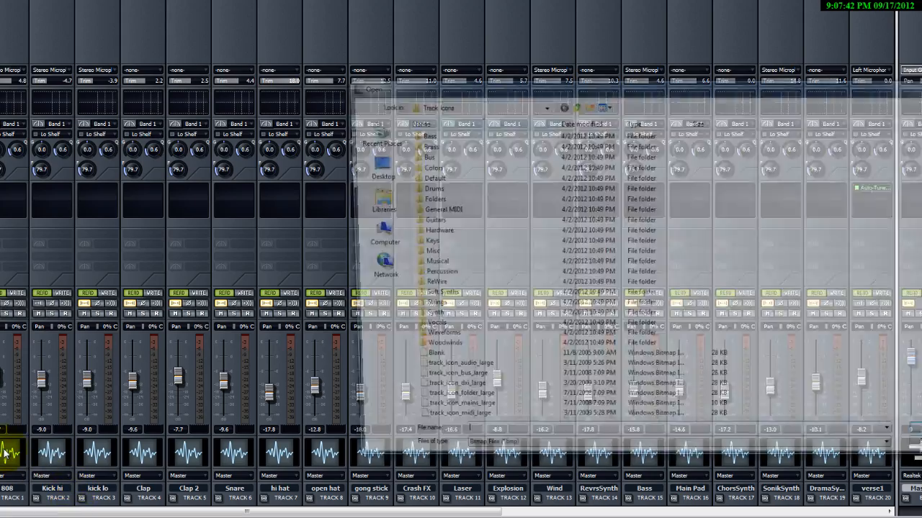
key("Escape")
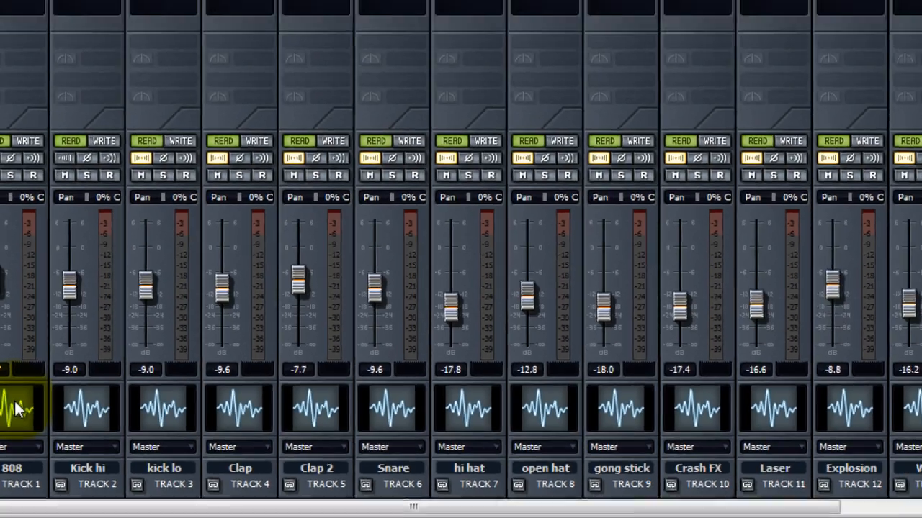
double_click(16, 382)
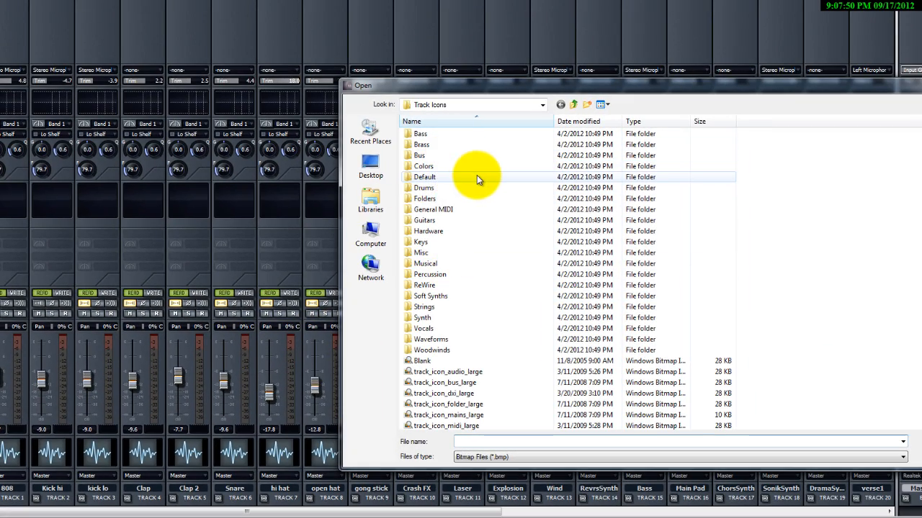
double_click(455, 188)
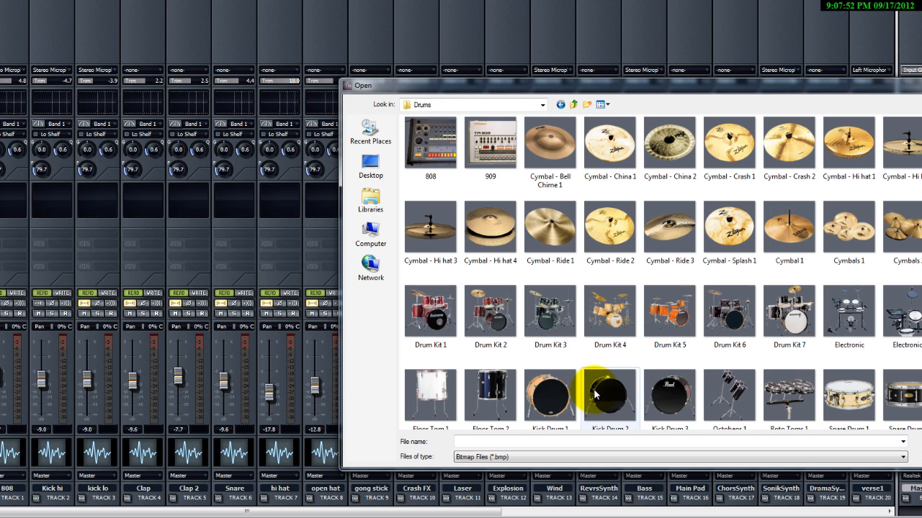
scroll(857, 180, "down", 3)
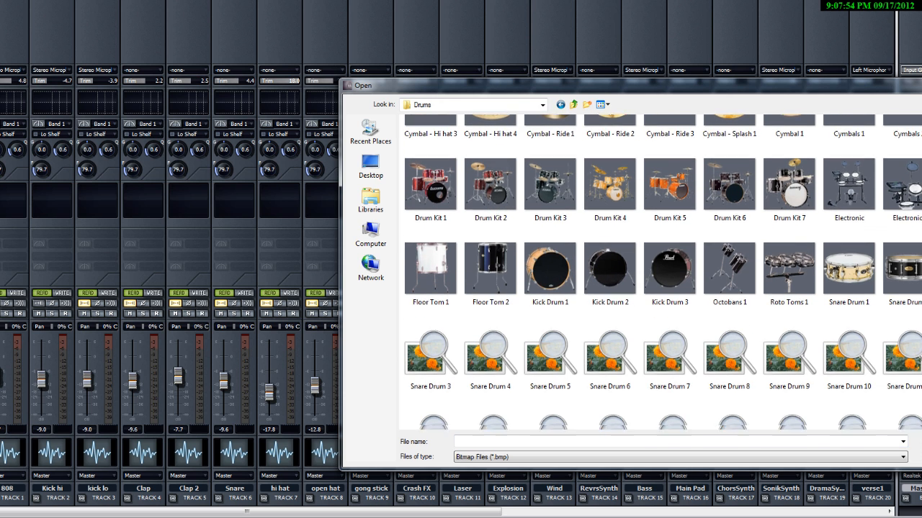
left_click_drag(828, 91, 558, 81)
scroll(469, 185, "down", 3)
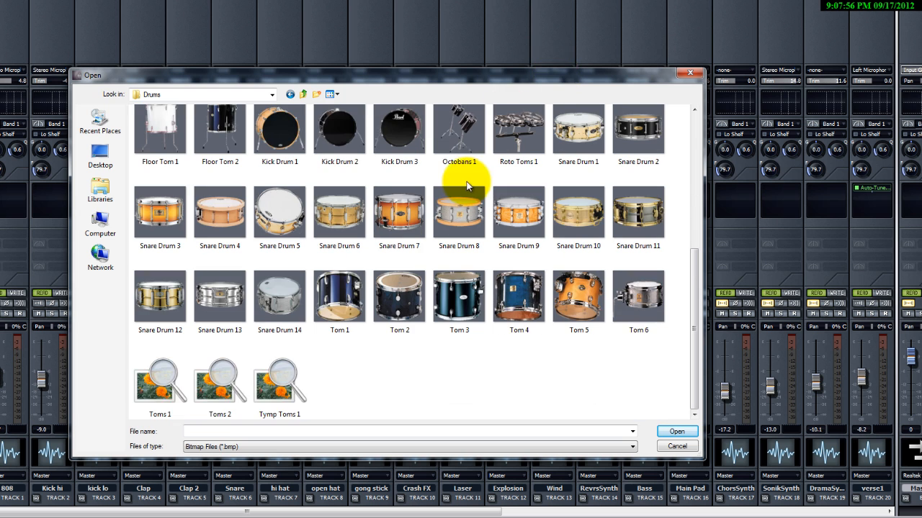
Set the 808 track's icon to a blue image from the Colors track icon folder.
left_click(203, 94)
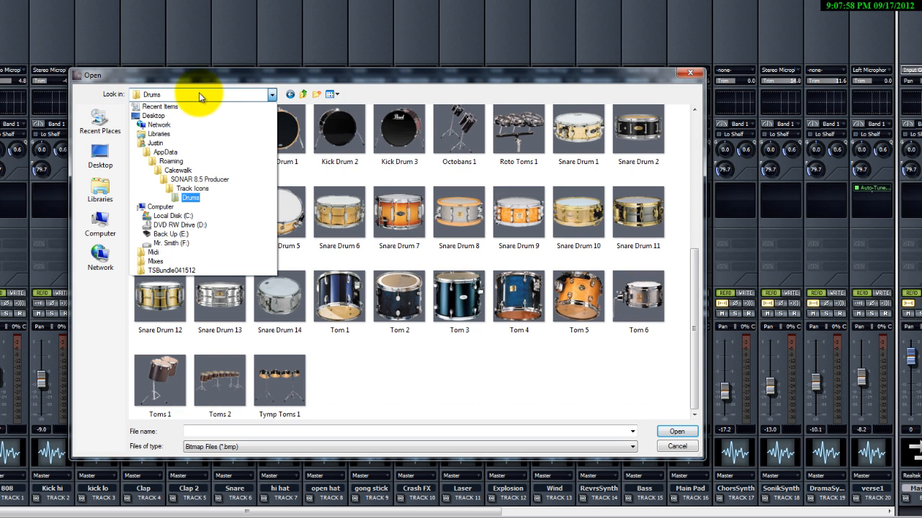
left_click(194, 172)
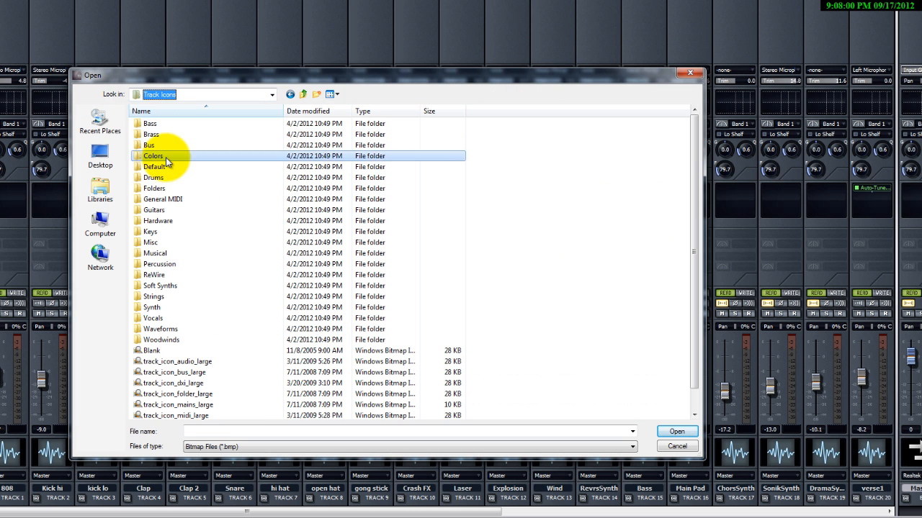
double_click(162, 156)
double_click(165, 144)
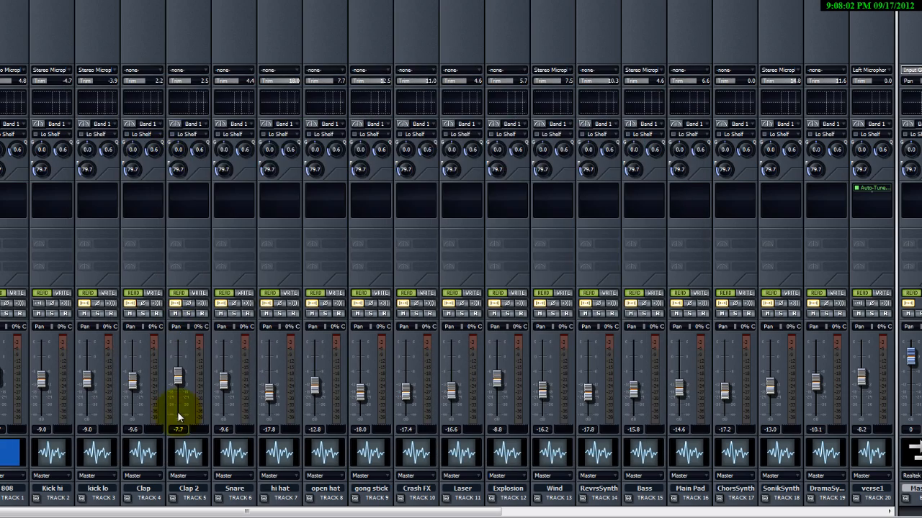
Give the Kick hi and kick lo tracks the same blue track icon.
double_click(57, 451)
double_click(175, 123)
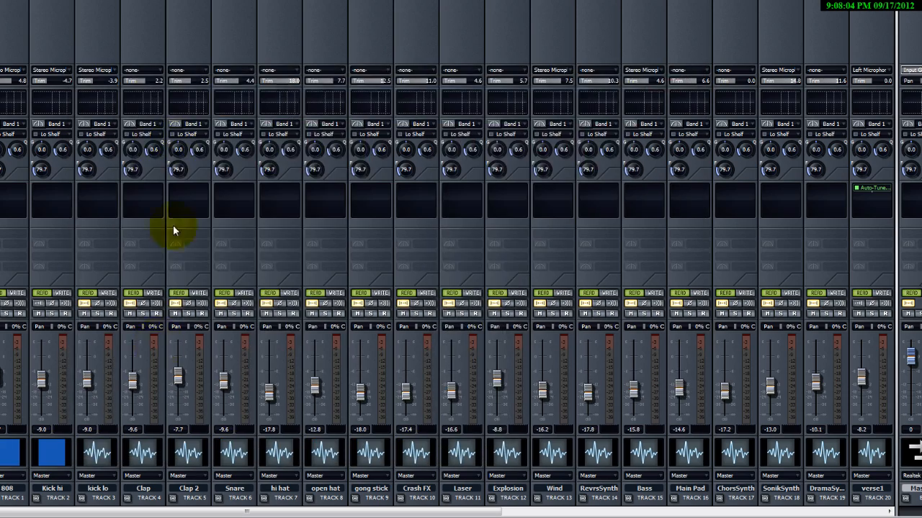
double_click(104, 455)
double_click(230, 130)
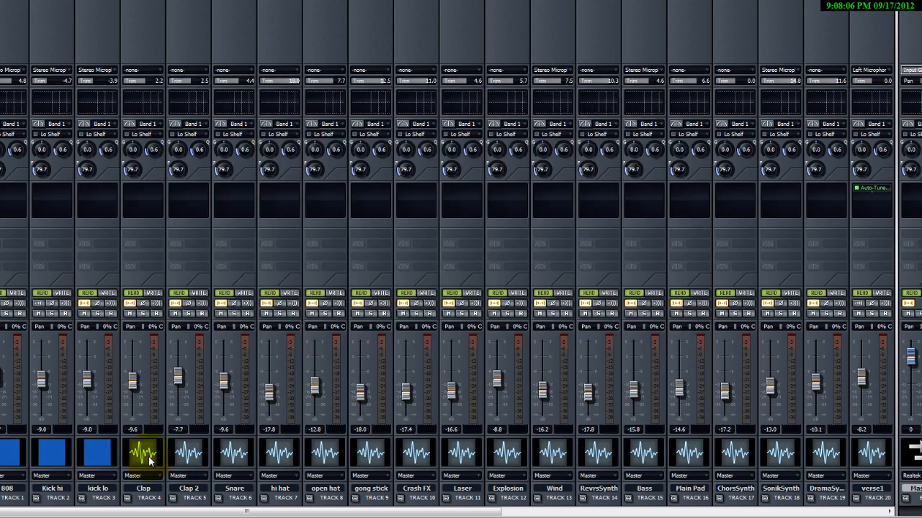
Give the Clap, Clap 2 and Snare tracks the Blue 1 track icon from the Colors folder.
double_click(143, 453)
double_click(165, 140)
double_click(193, 461)
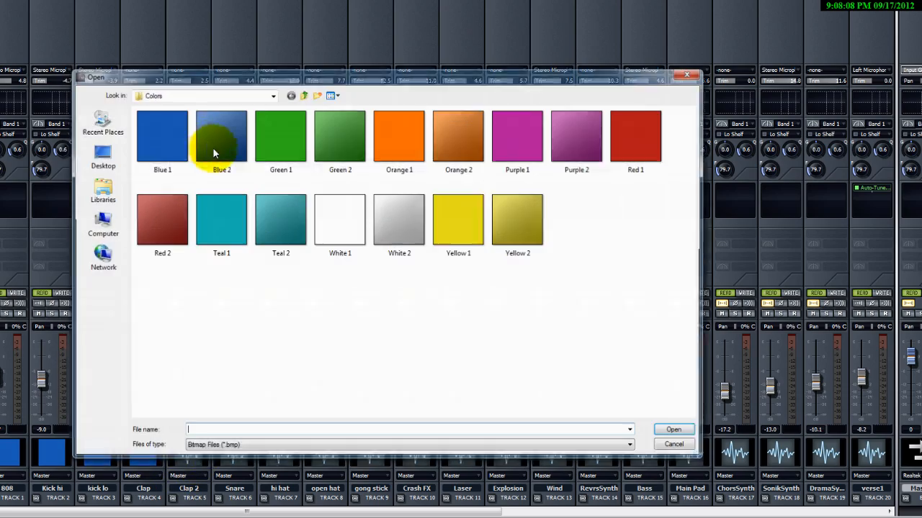
left_click(166, 140)
double_click(166, 139)
double_click(248, 458)
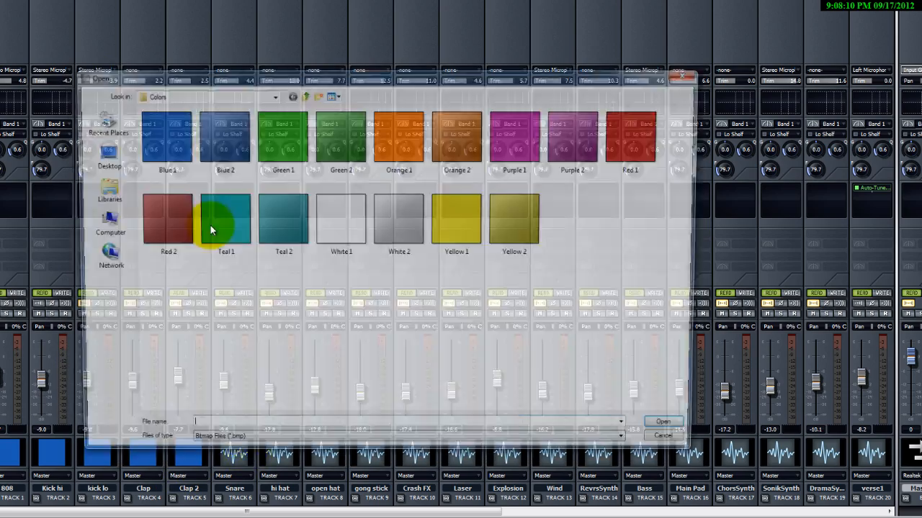
double_click(165, 139)
Give the hi hat, open hat and gong stick tracks the Blue 1 track icon.
double_click(280, 453)
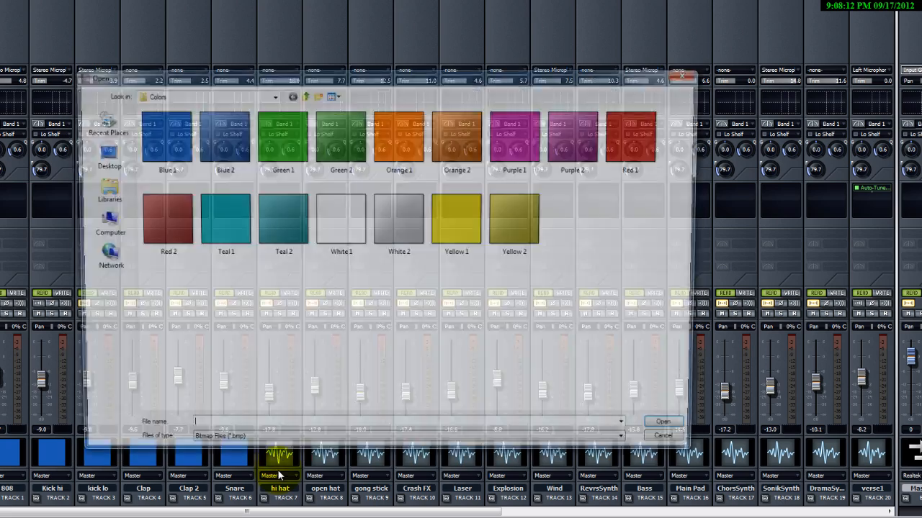
double_click(155, 126)
double_click(331, 460)
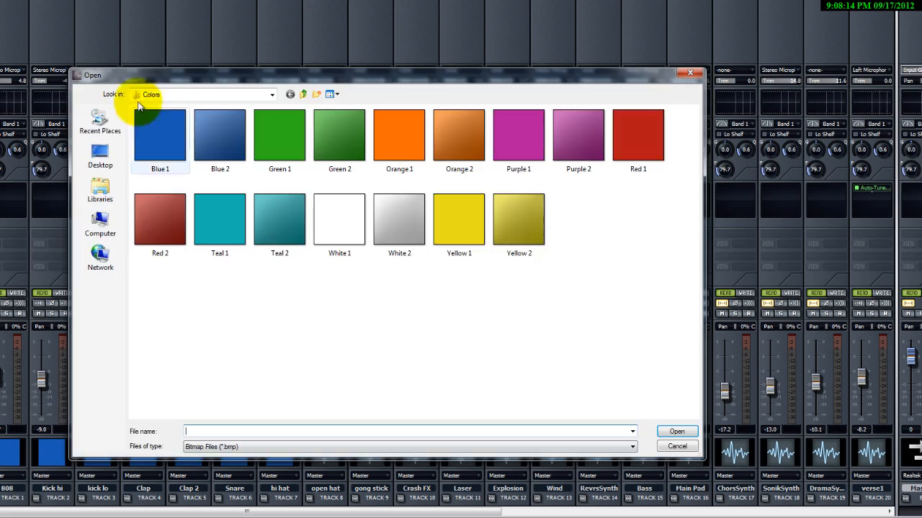
double_click(154, 127)
double_click(371, 453)
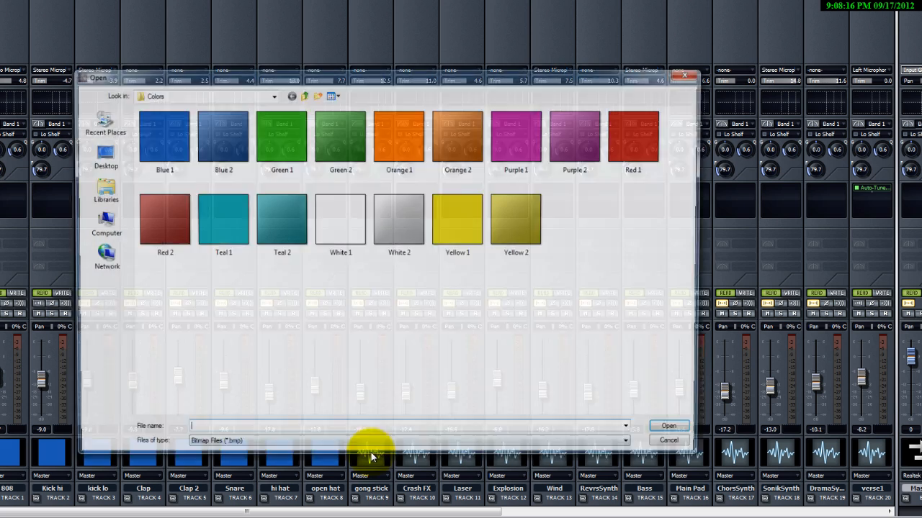
double_click(157, 121)
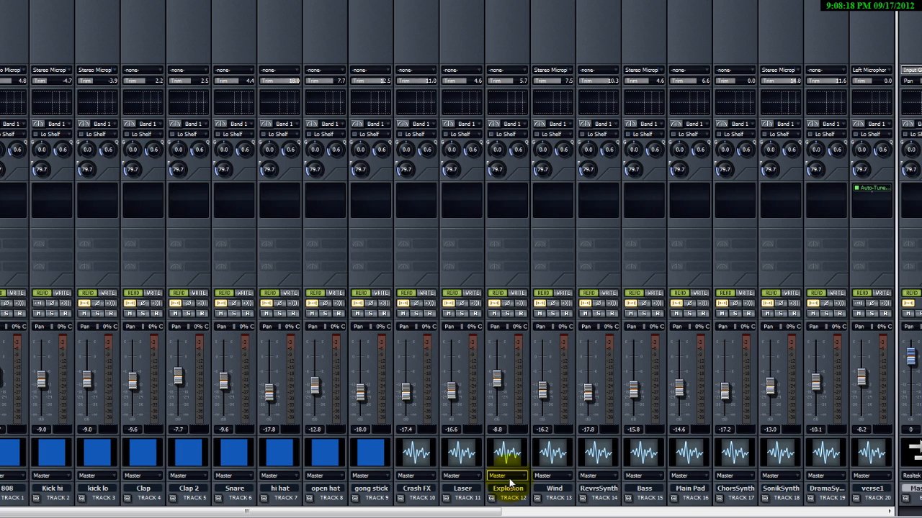
Change the hi hat, open hat and gong stick track icons to Blue 2.
double_click(289, 451)
double_click(223, 148)
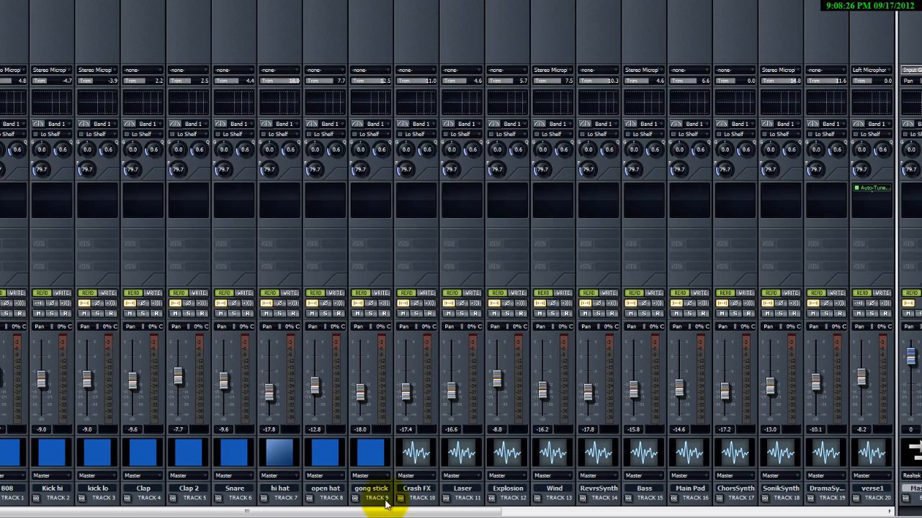
double_click(327, 446)
double_click(218, 145)
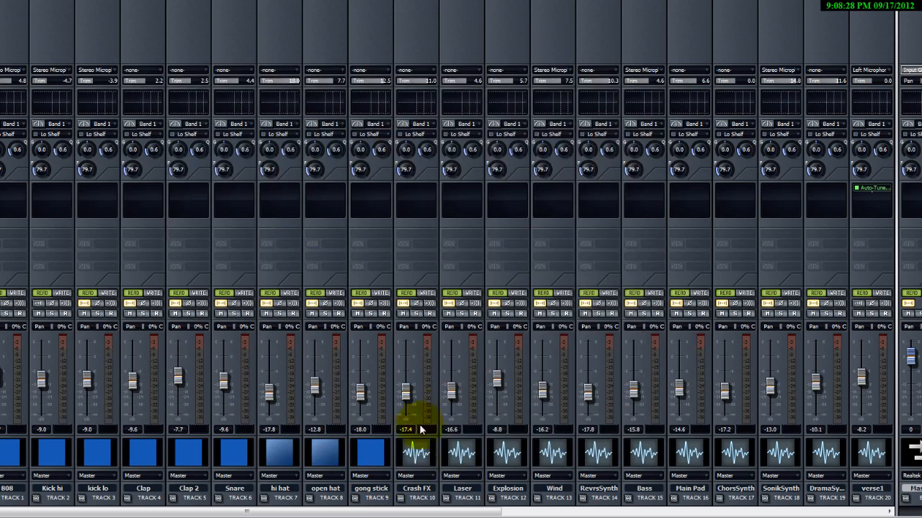
double_click(371, 447)
double_click(209, 141)
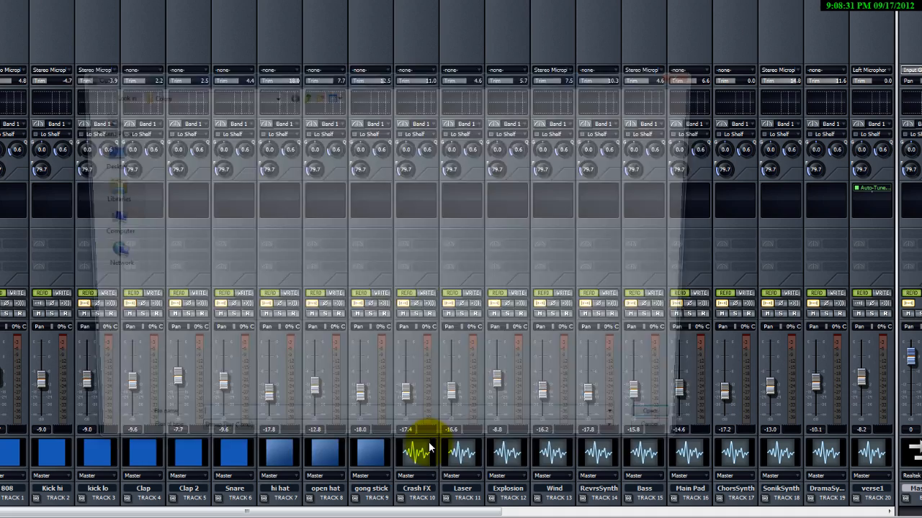
Give the Crash FX and Laser tracks the Blue 2 track icon.
double_click(429, 447)
left_click(216, 147)
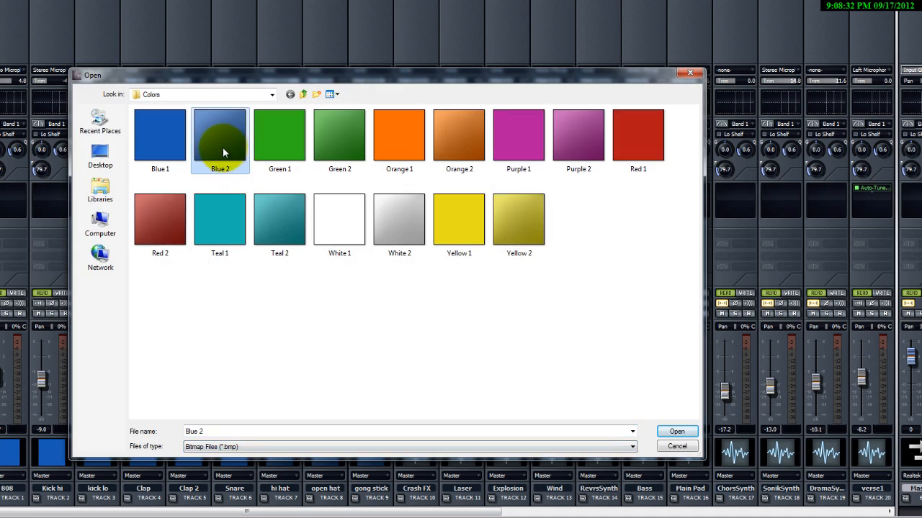
double_click(223, 147)
double_click(461, 452)
double_click(234, 130)
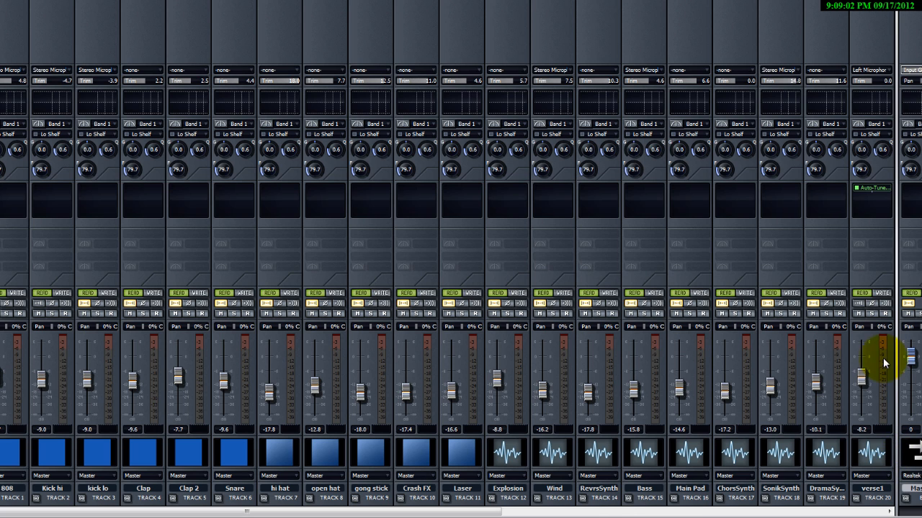
Route the Kick hi track's output to a new stereo bus.
left_click_drag(887, 345, 819, 356)
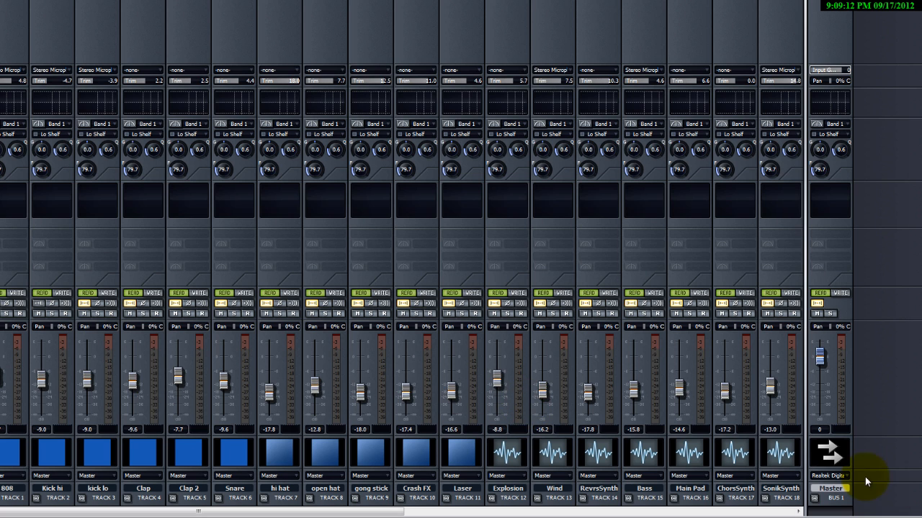
left_click(64, 477)
left_click(142, 463)
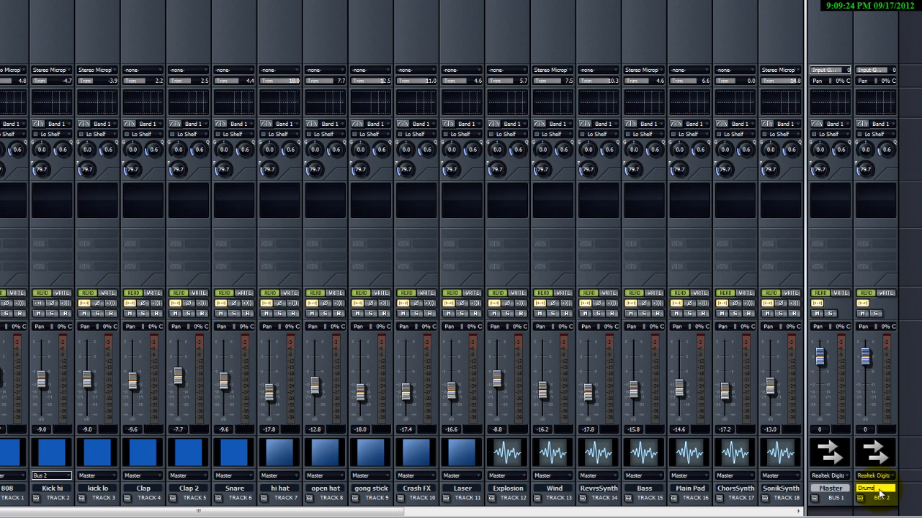
Name the new bus Drums and set its output to Master.
left_click(893, 478)
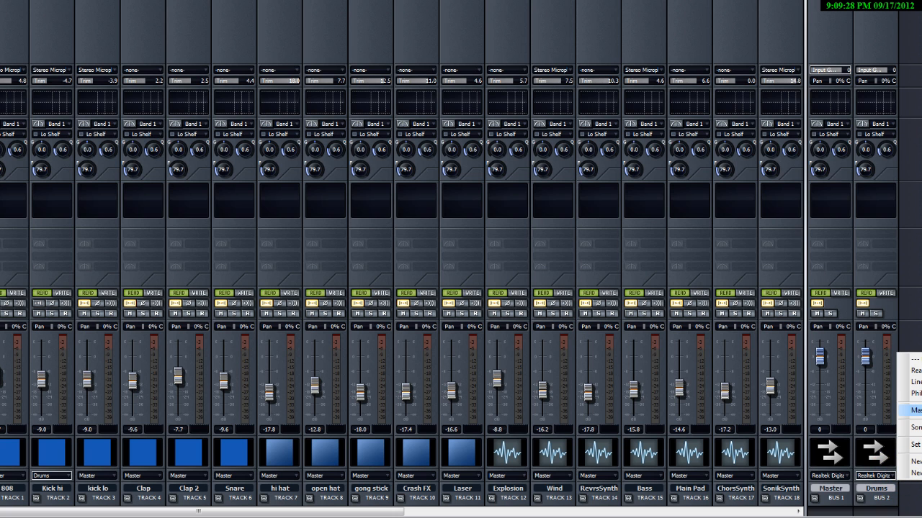
left_click(911, 410)
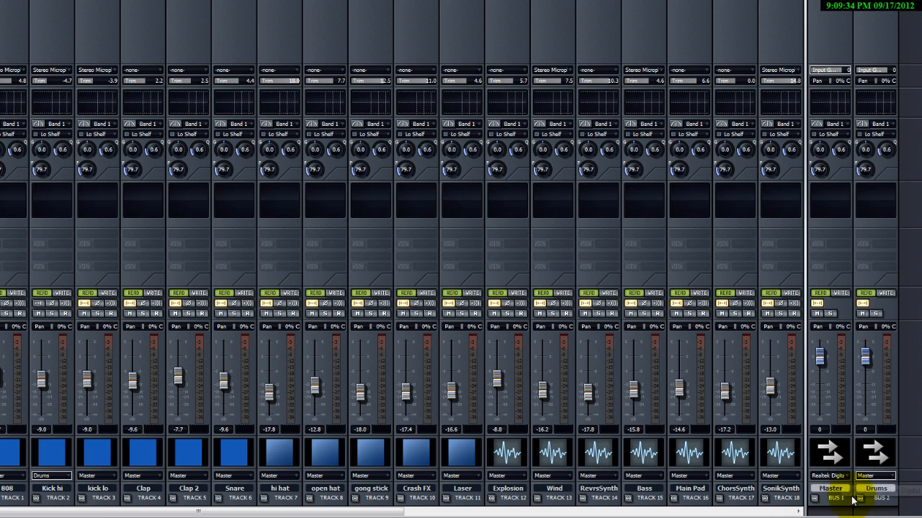
Route the outputs of the 808, kick lo, Clap, Clap 2 and Snare tracks to the Drums bus.
left_click(216, 448)
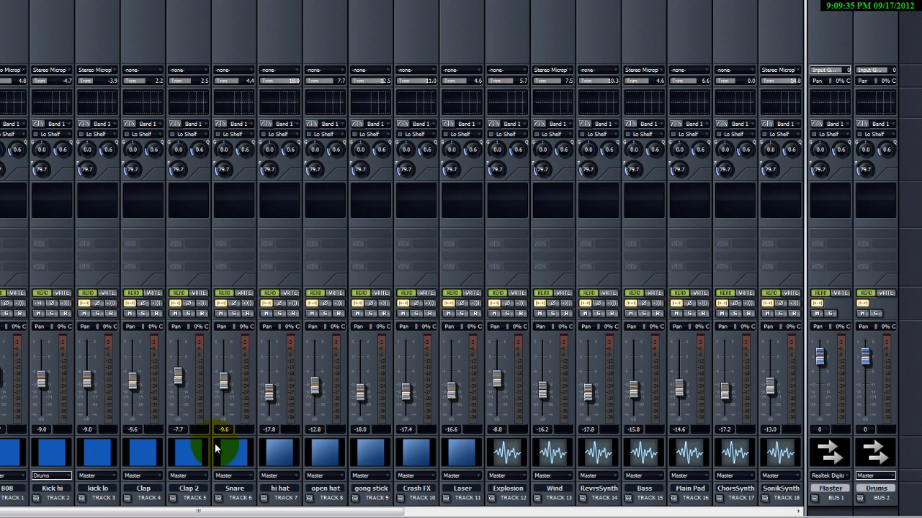
left_click(8, 479)
left_click(75, 417)
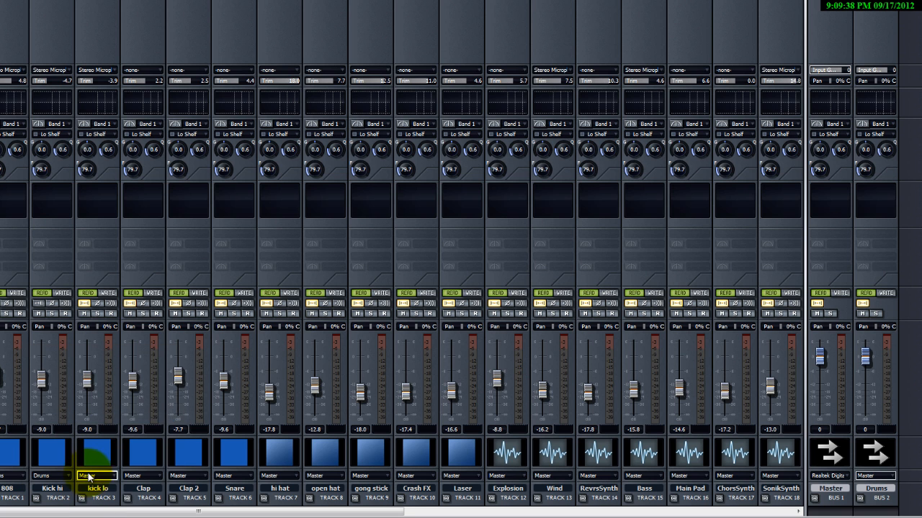
left_click(88, 476)
left_click(165, 416)
left_click(138, 477)
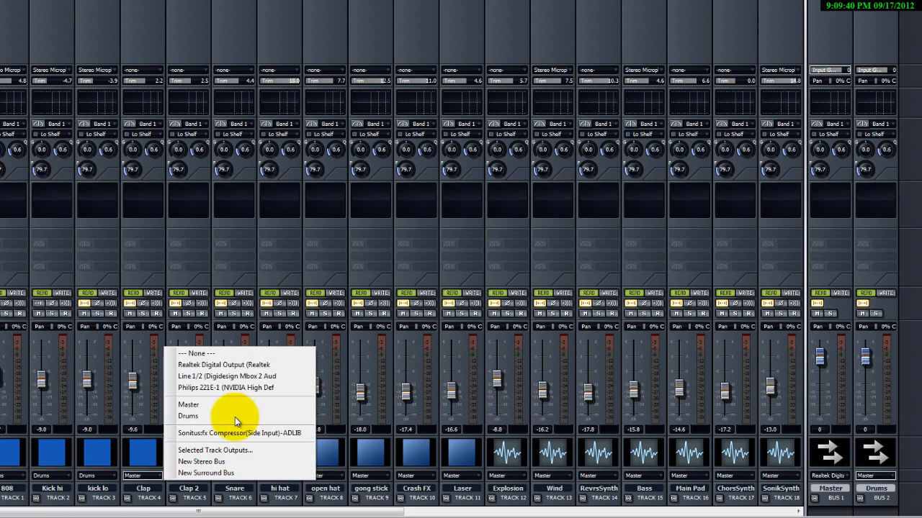
left_click(235, 417)
left_click(187, 477)
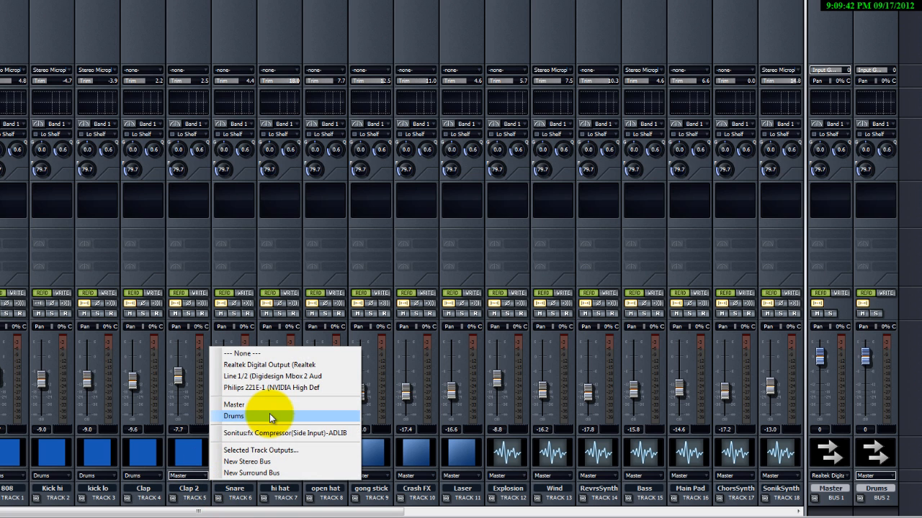
left_click(270, 416)
left_click(233, 477)
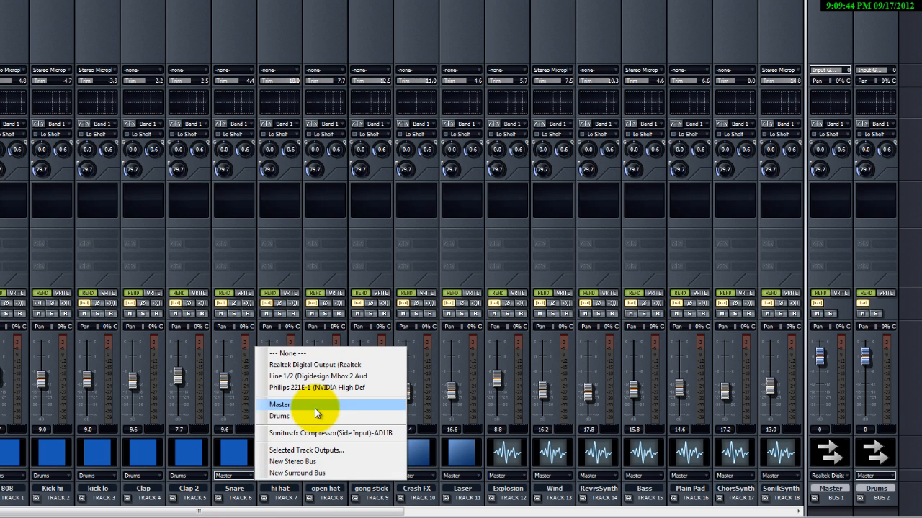
left_click(312, 416)
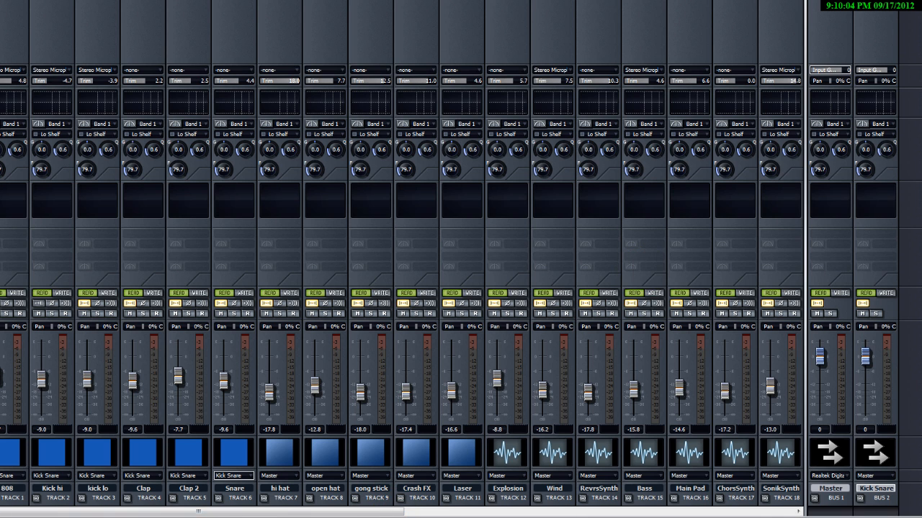
Switch to the Track view and expand the Drums folder.
key("ctrl+Tab")
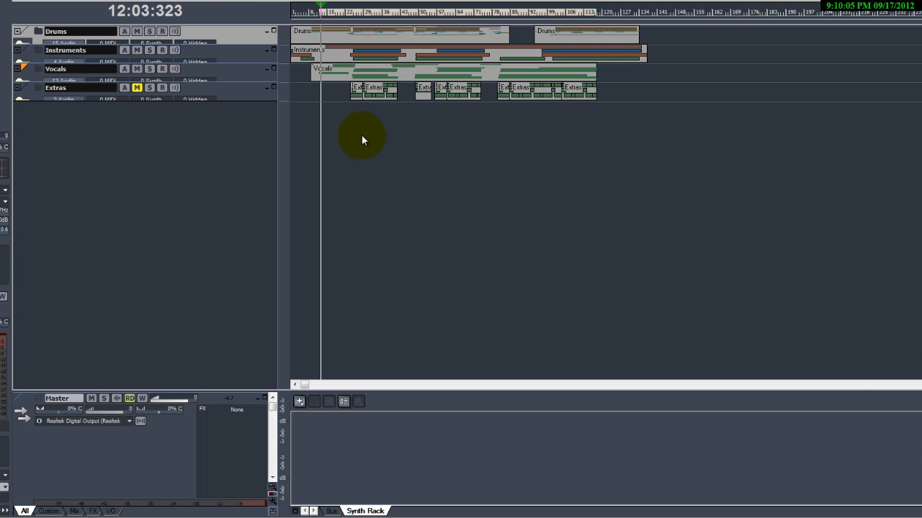
left_click(18, 50)
left_click(17, 50)
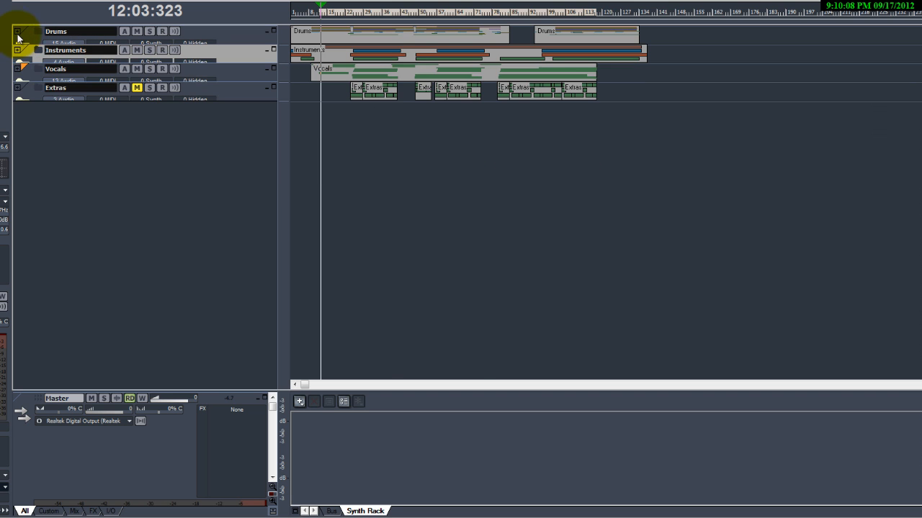
left_click(17, 31)
Move the Bass track to the top of the Drums folder.
scroll(209, 239, "down", 2)
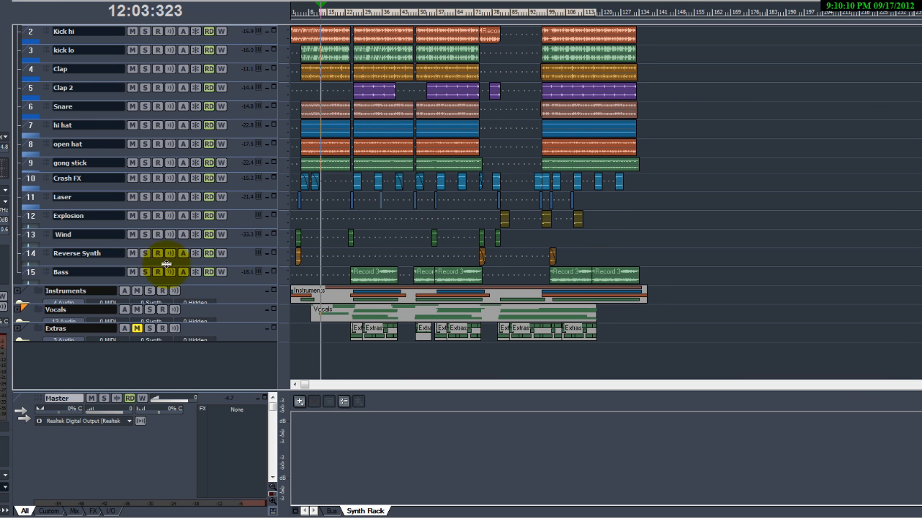
scroll(263, 284, "up", 2)
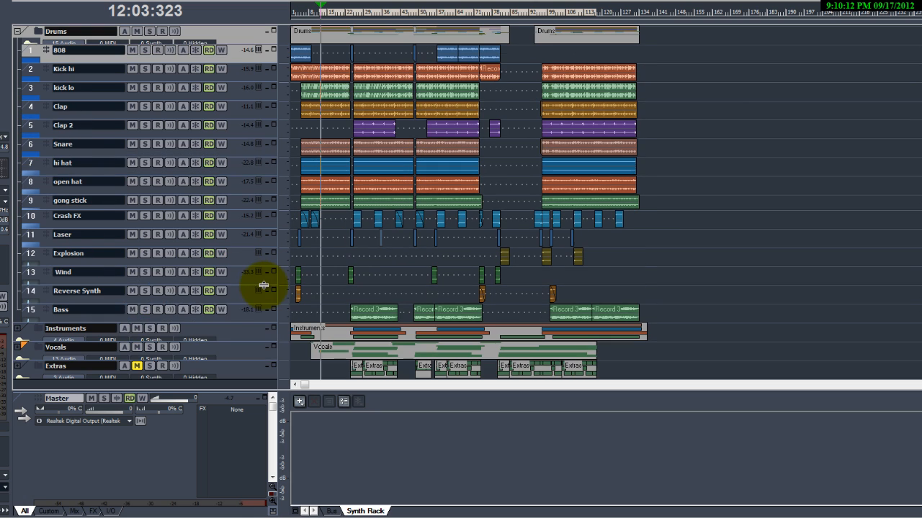
left_click(231, 310)
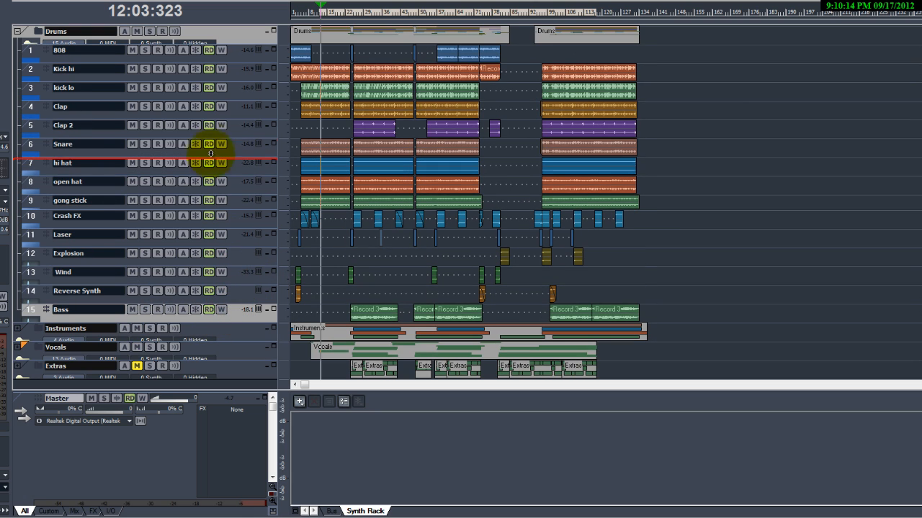
left_click_drag(189, 310, 206, 49)
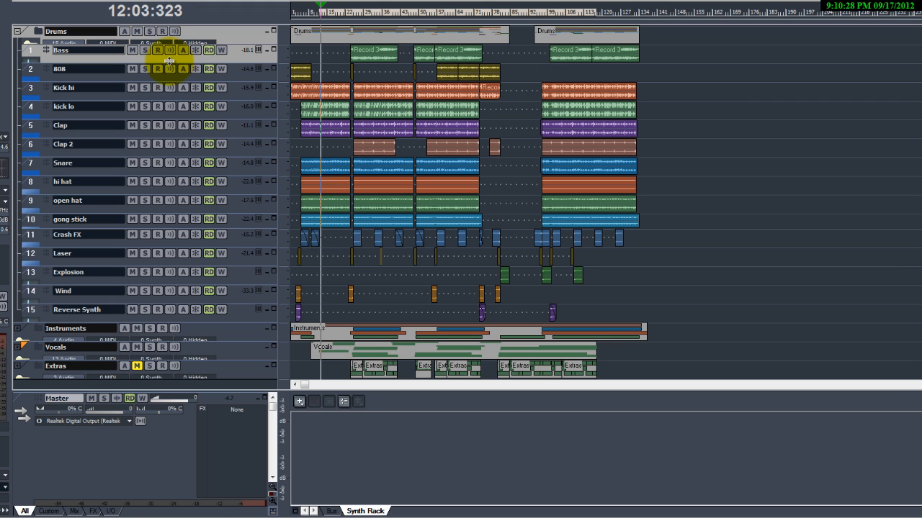
Return to the Console view and give the Explosion and Wind tracks the Blue 2 track icon.
left_click(51, 0)
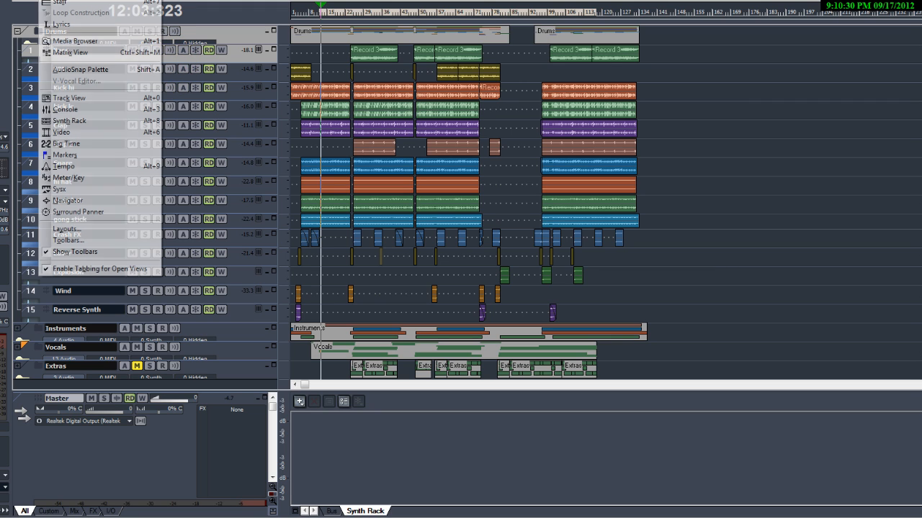
left_click(98, 109)
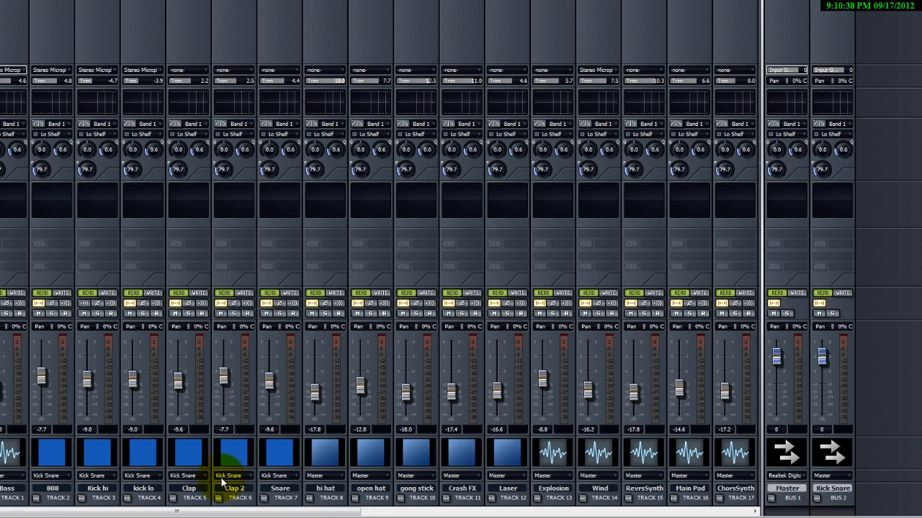
left_click_drag(317, 511, 370, 510)
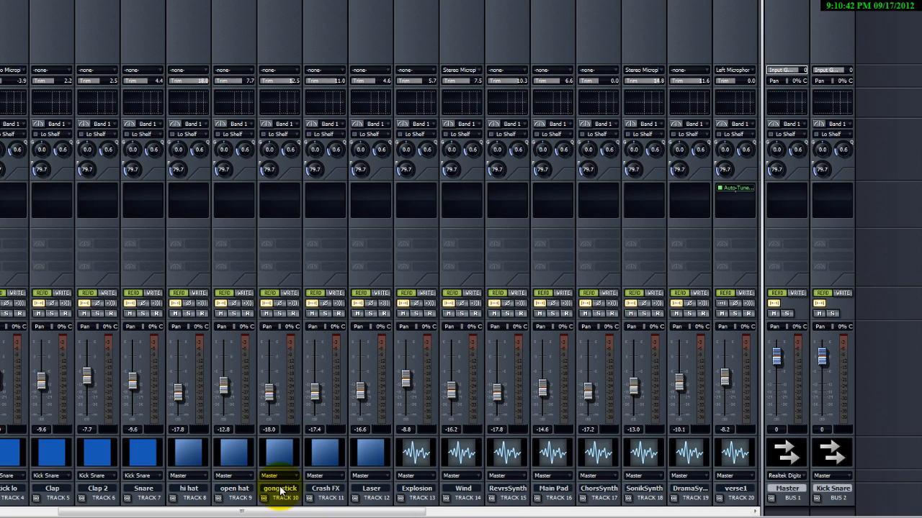
double_click(416, 459)
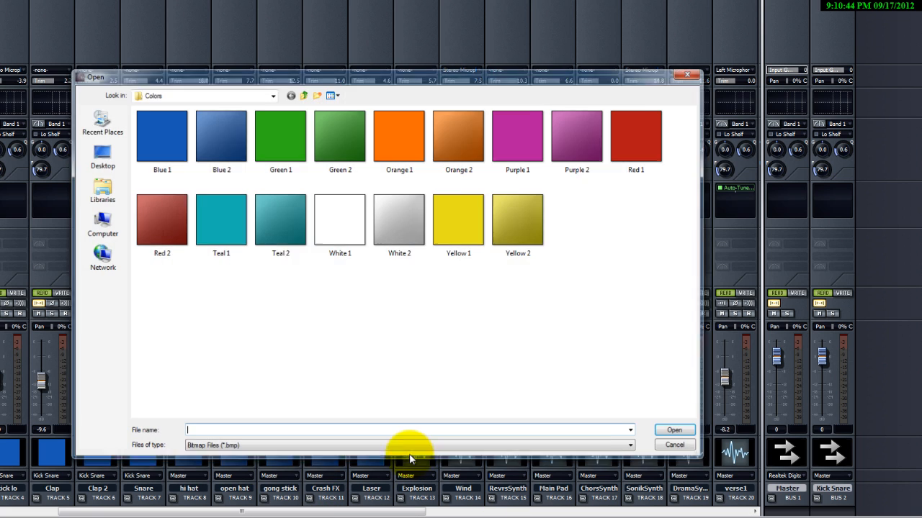
double_click(221, 141)
double_click(458, 456)
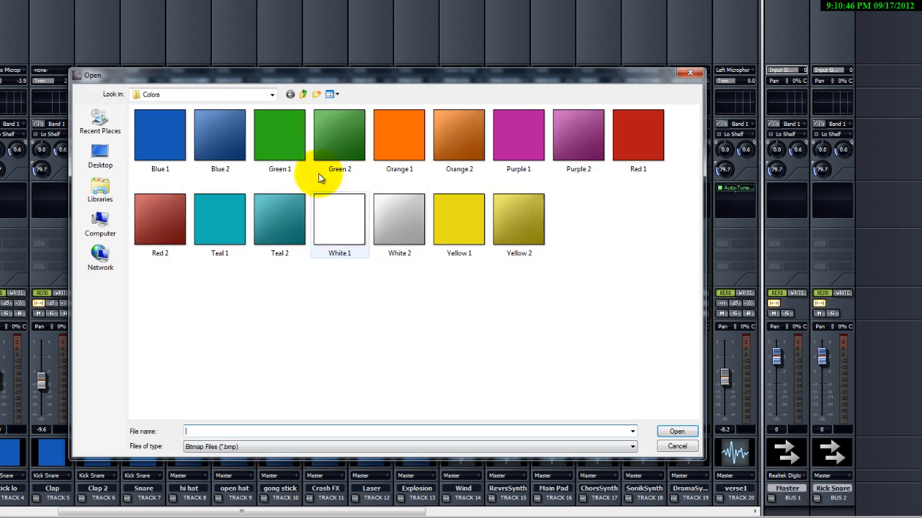
double_click(216, 139)
Give the RevrsSynth track the Blue 2 track icon.
left_click_drag(415, 515, 455, 513)
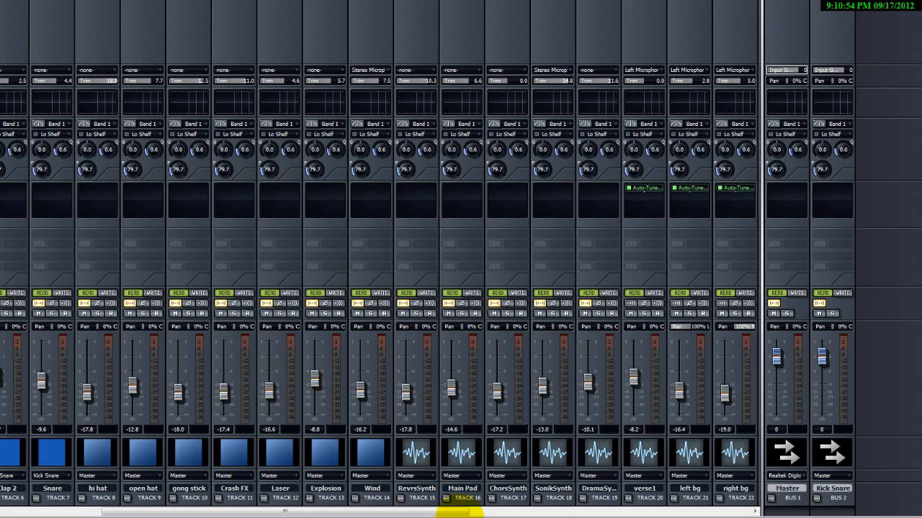
double_click(420, 460)
double_click(224, 160)
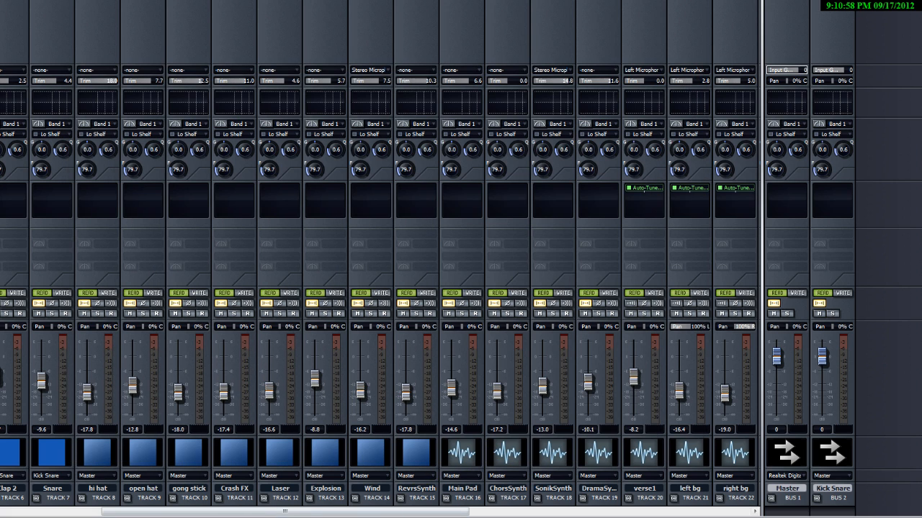
left_click_drag(421, 511, 247, 511)
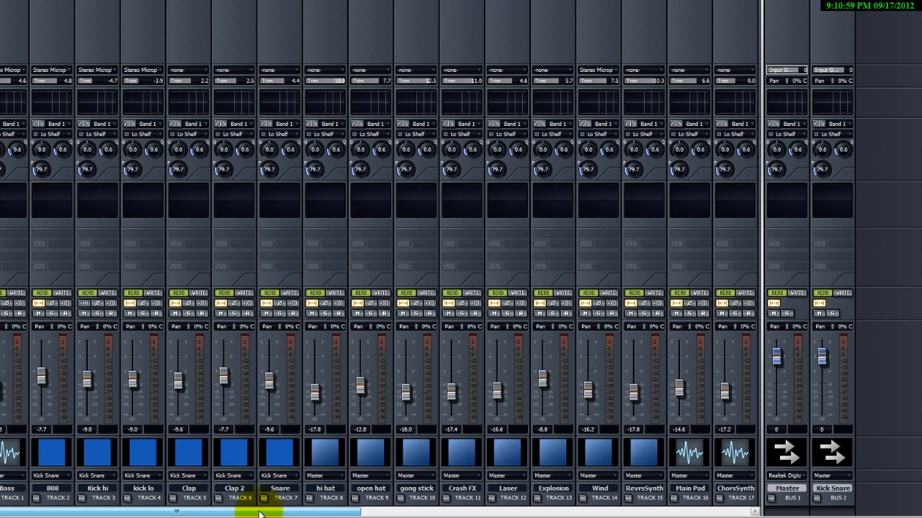
Give the Bass track the Yellow 1 track icon.
double_click(2, 456)
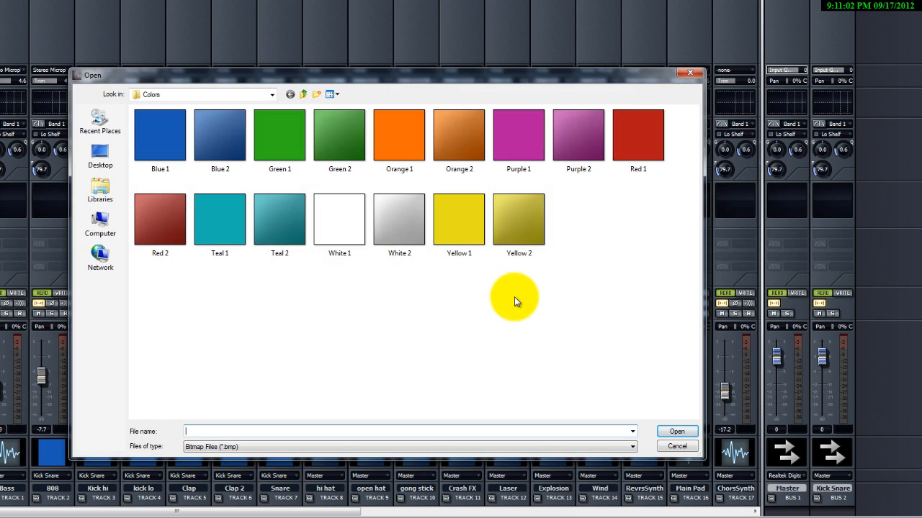
left_click(473, 234)
double_click(473, 234)
Give the Main Pad, ChorsSynth, SonikSynth and DramaSynth tracks the Green 1 track icon.
left_click_drag(237, 513, 539, 512)
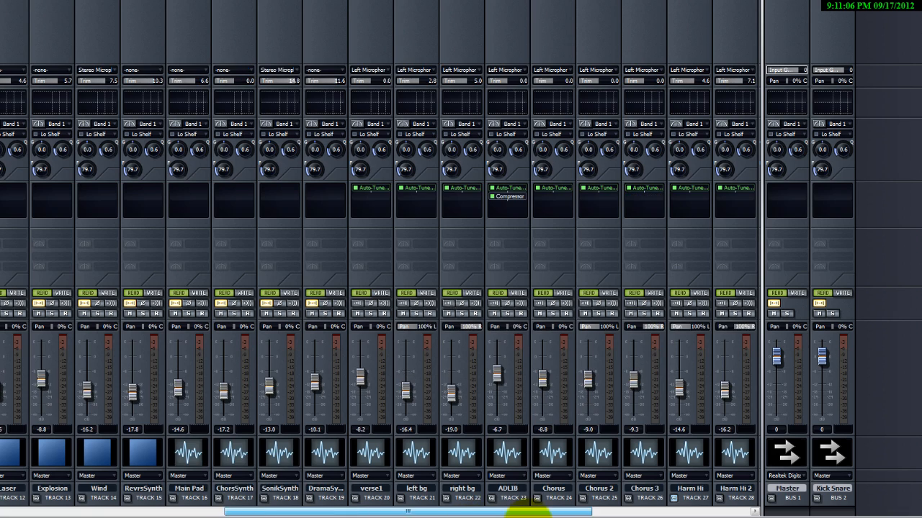
double_click(191, 453)
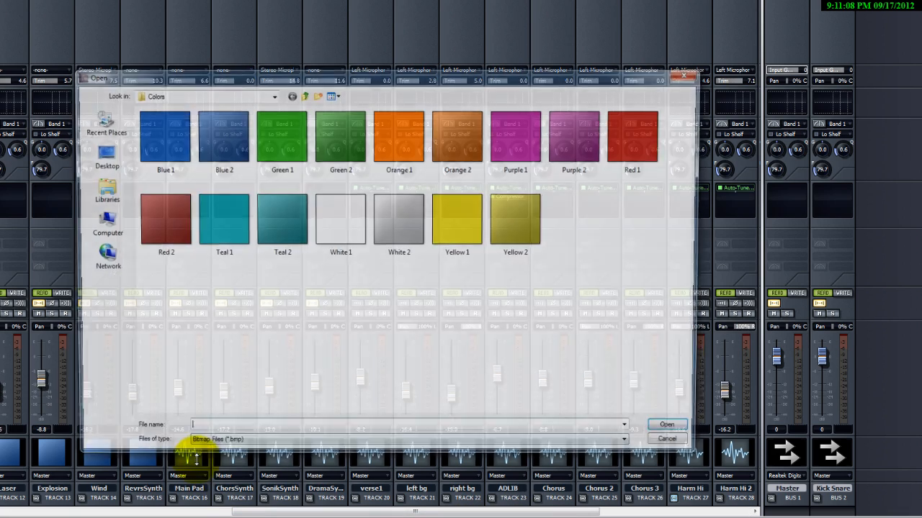
double_click(286, 148)
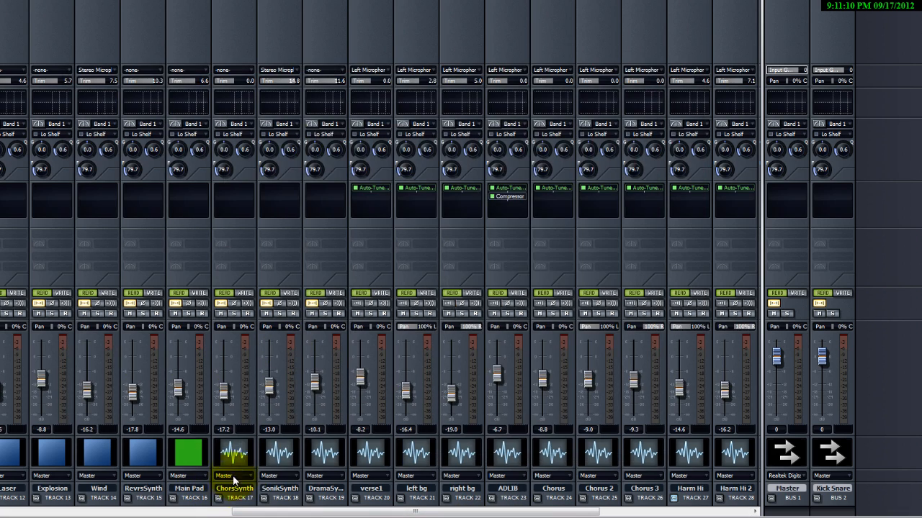
double_click(234, 448)
double_click(266, 153)
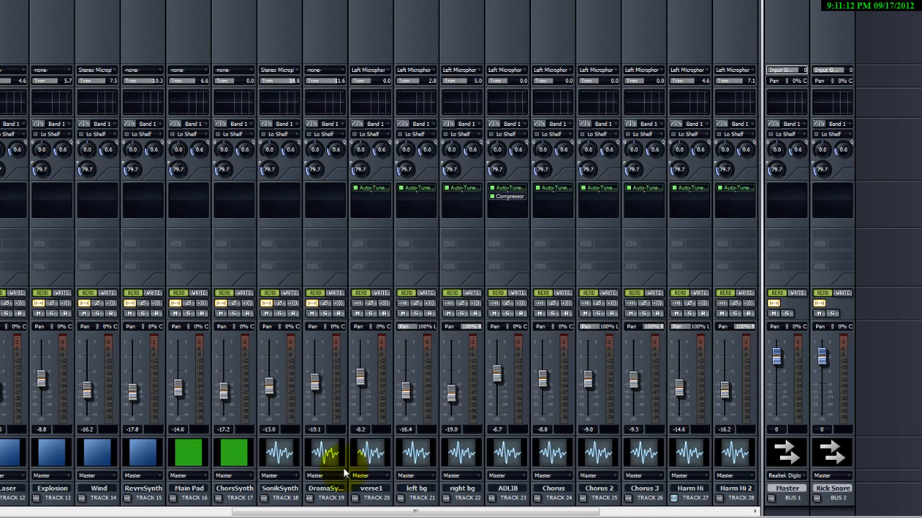
double_click(286, 454)
double_click(285, 164)
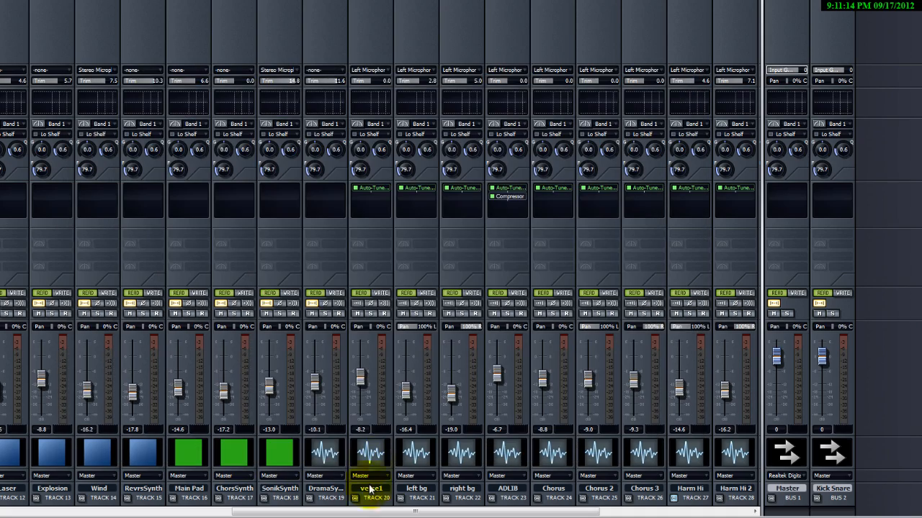
double_click(326, 453)
double_click(284, 124)
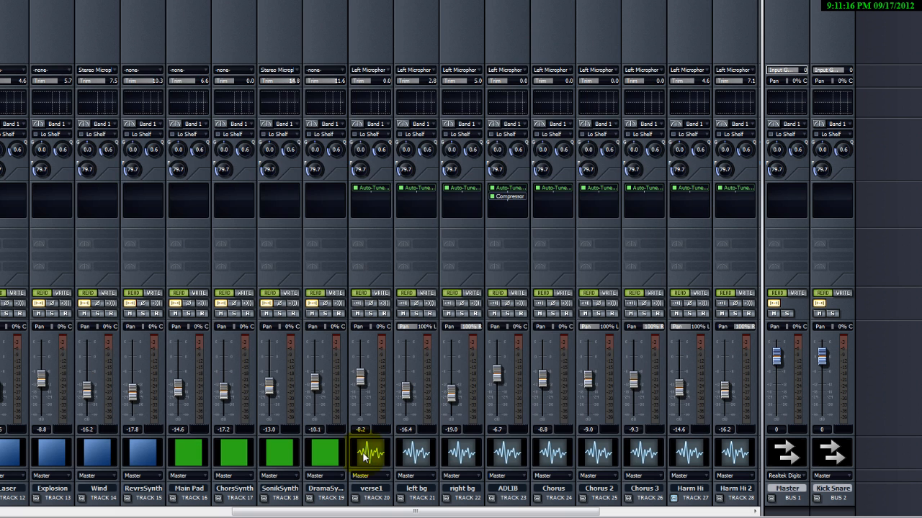
Give the verse1, left bg and right bg vocal tracks the Teal 1 track icon.
left_click_drag(342, 513, 463, 504)
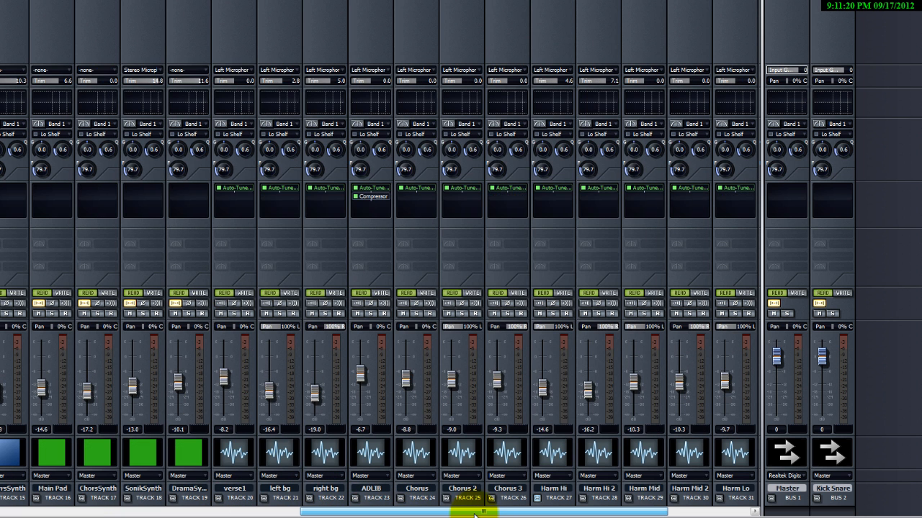
double_click(238, 452)
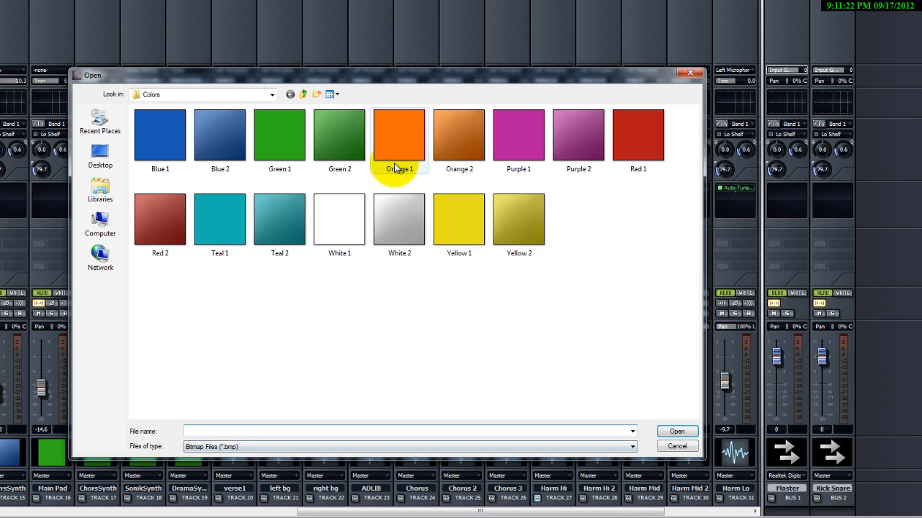
left_click_drag(482, 69, 453, 4)
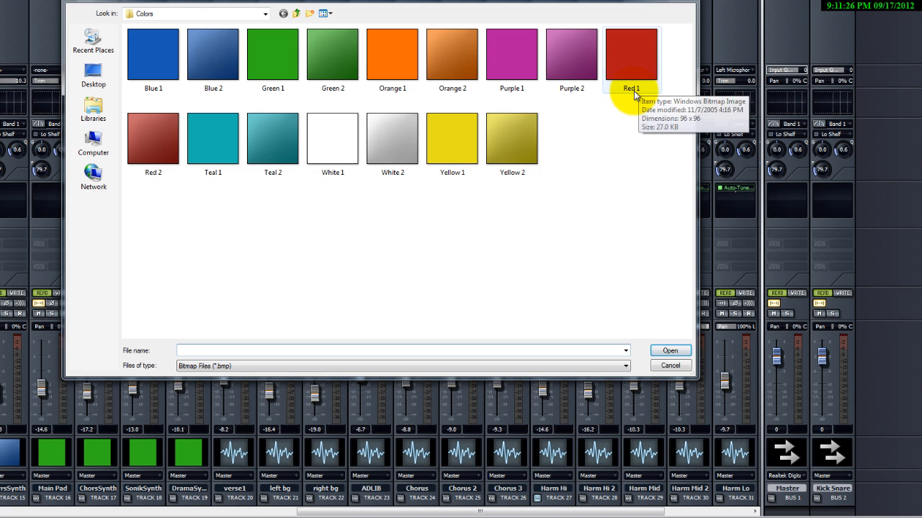
double_click(225, 161)
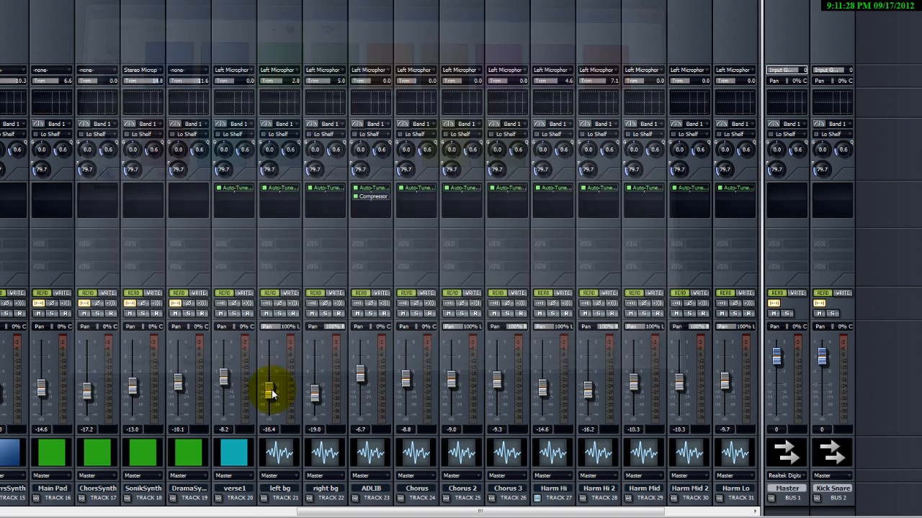
double_click(282, 448)
left_click(221, 147)
double_click(220, 148)
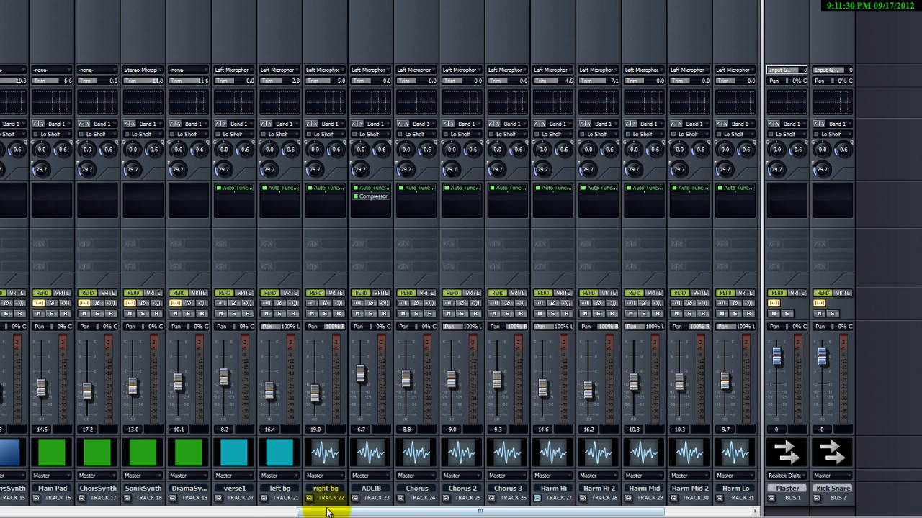
double_click(324, 450)
left_click(217, 148)
double_click(218, 147)
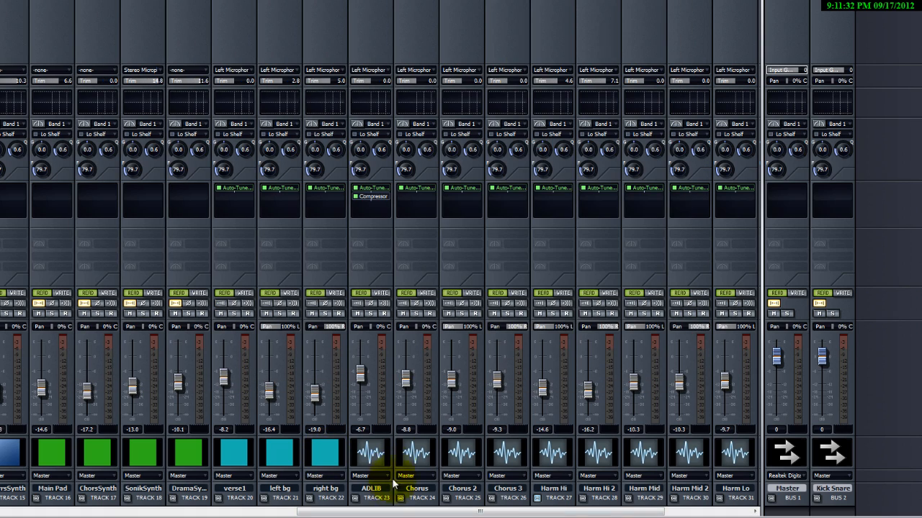
Give the ADLIB, Chorus, Chorus 2 and Chorus 3 tracks the Teal 1 track icon.
double_click(378, 460)
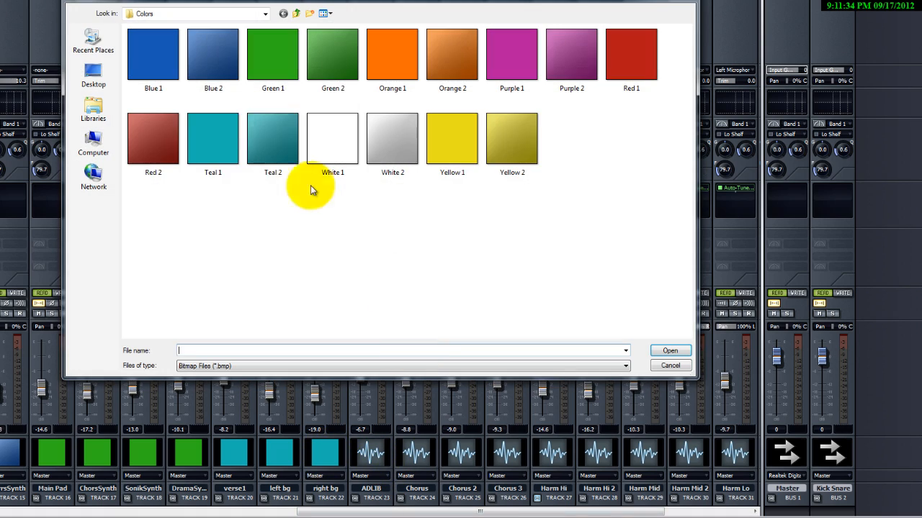
left_click(215, 141)
double_click(215, 141)
double_click(413, 455)
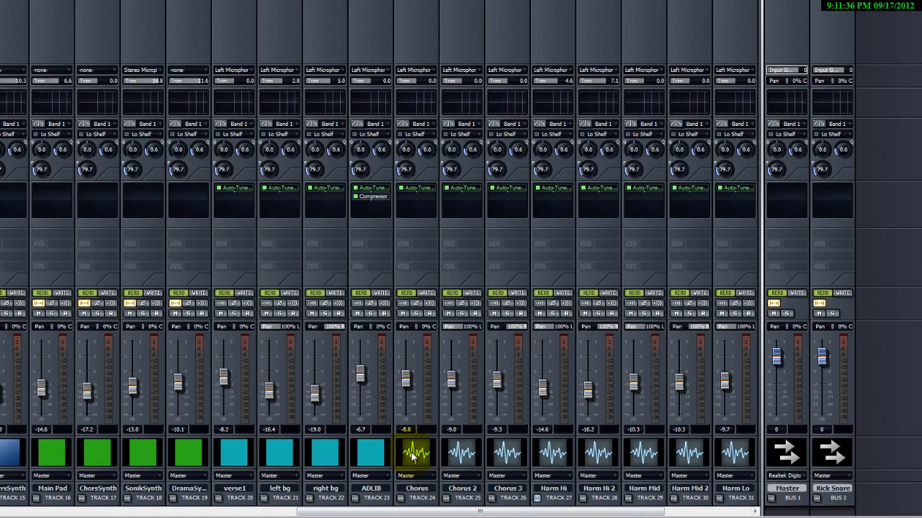
double_click(212, 138)
double_click(462, 454)
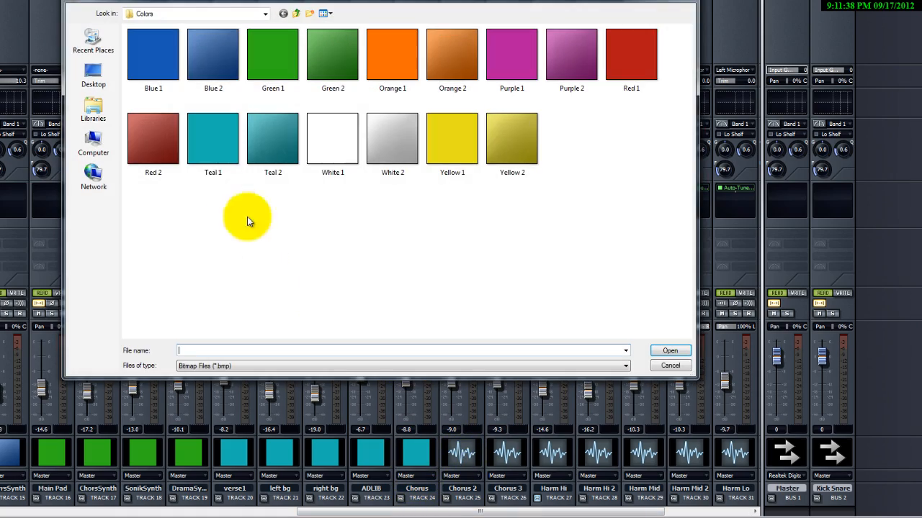
left_click(219, 153)
double_click(219, 152)
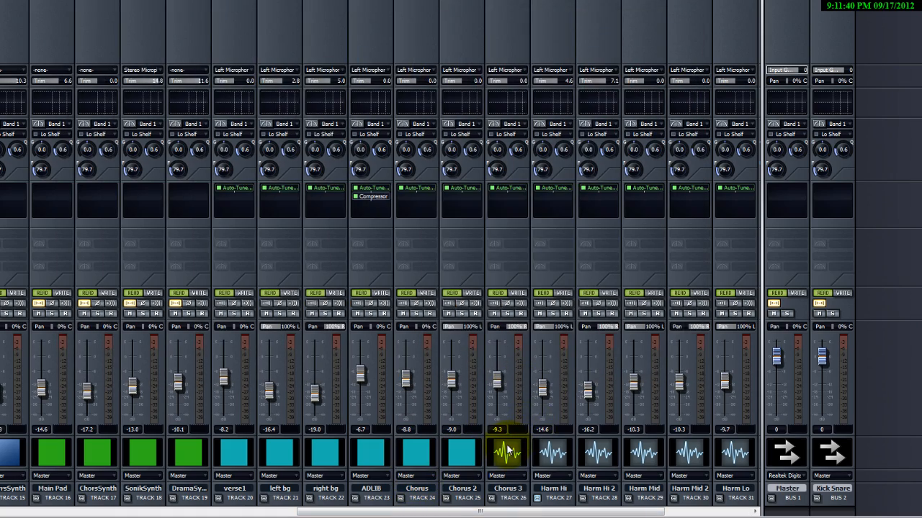
double_click(507, 451)
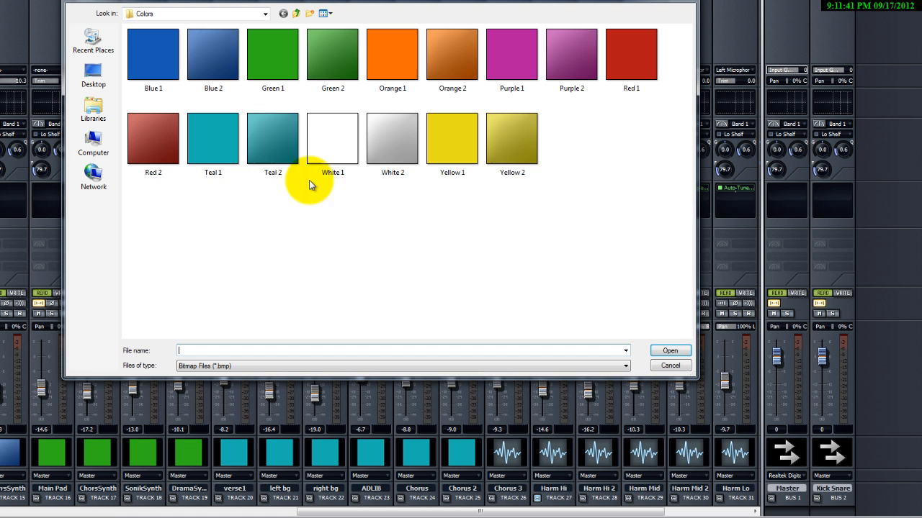
double_click(216, 141)
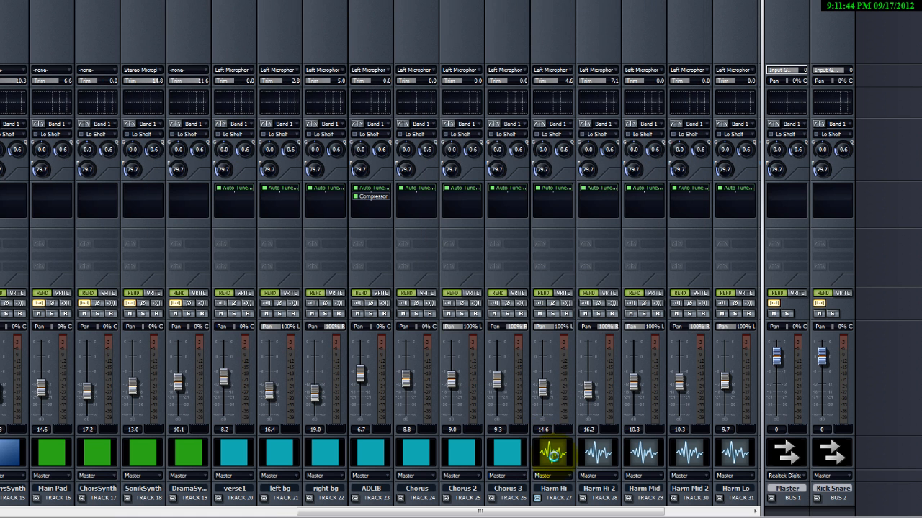
Give the Harm Hi track the Teal 2 track icon.
double_click(553, 454)
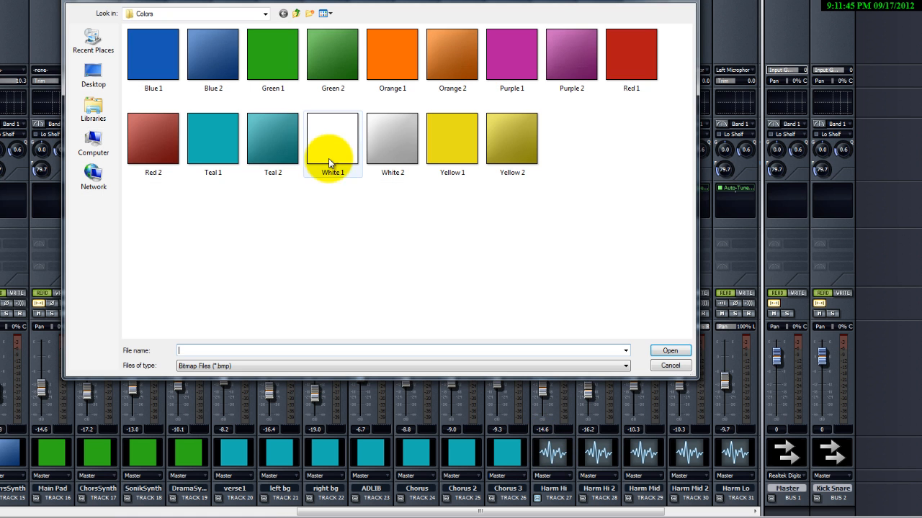
double_click(264, 134)
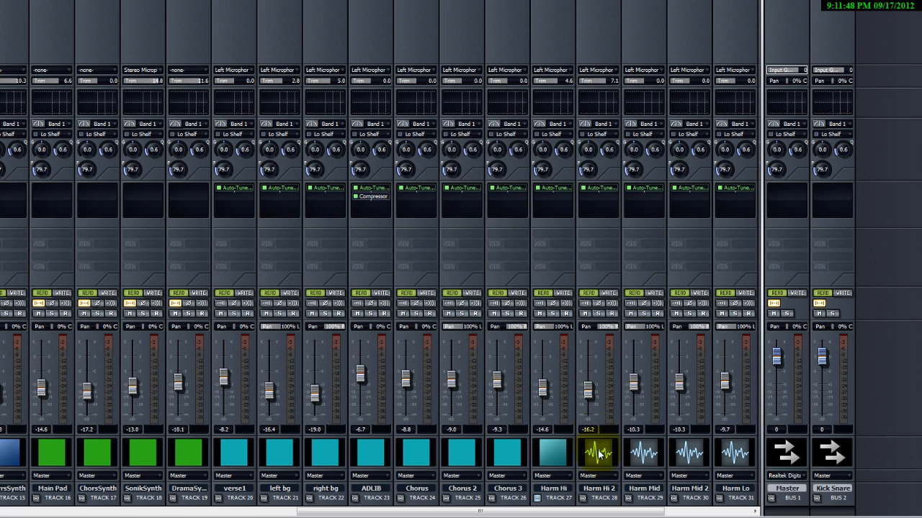
Give the Harm Hi, Harm Hi 2, Harm Mid and Harm Mid 2 tracks the White 1 track icon.
double_click(552, 451)
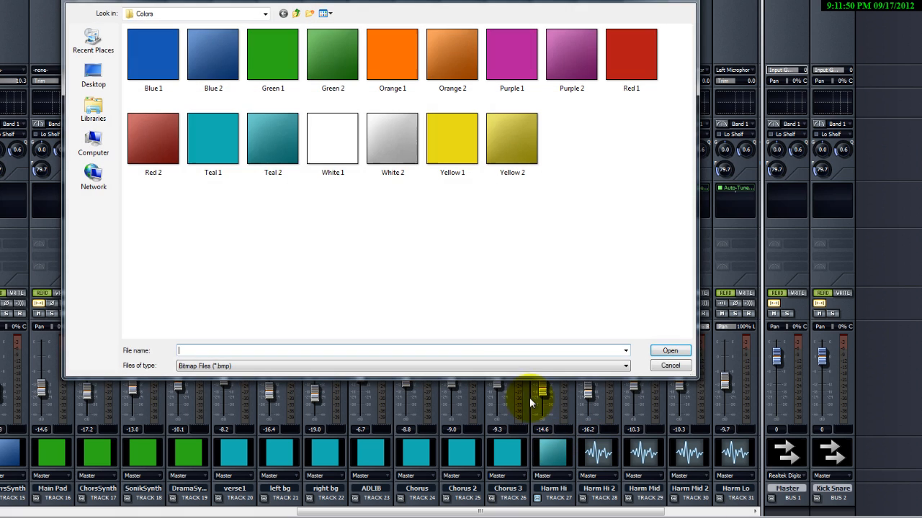
double_click(329, 148)
double_click(598, 452)
double_click(414, 168)
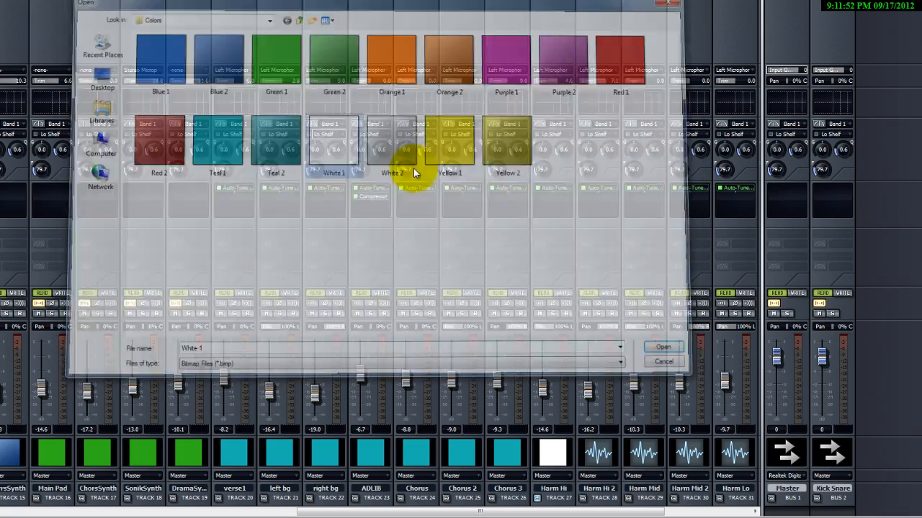
double_click(647, 452)
double_click(335, 140)
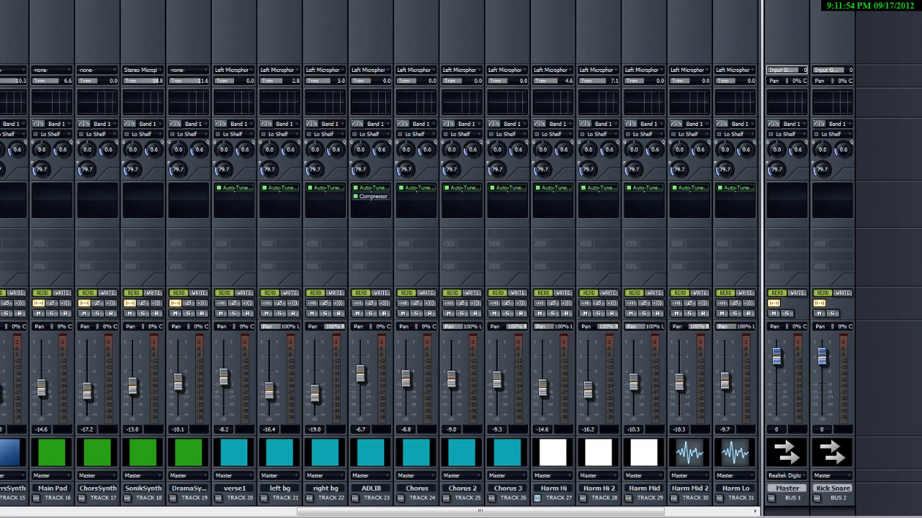
double_click(687, 451)
double_click(350, 148)
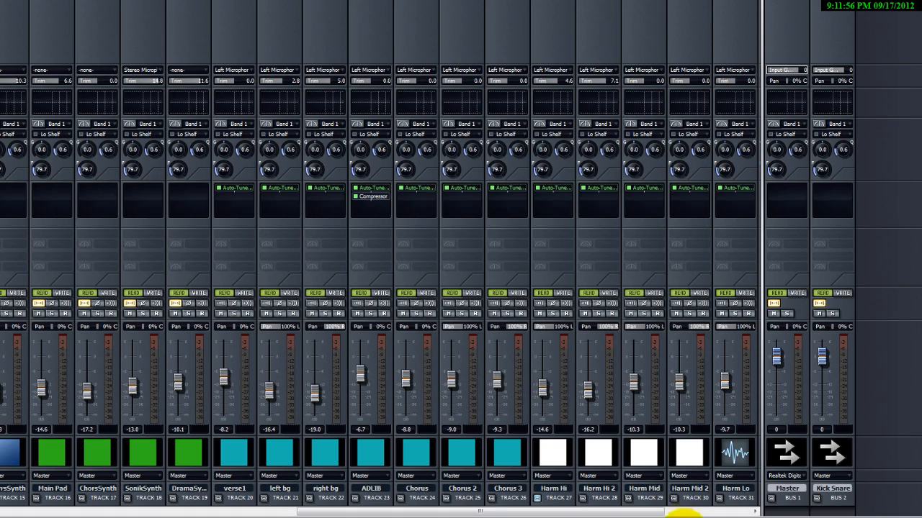
Give the Harm Lo and Harm Lo 2 tracks the White 1 track icon.
left_click_drag(650, 515, 699, 513)
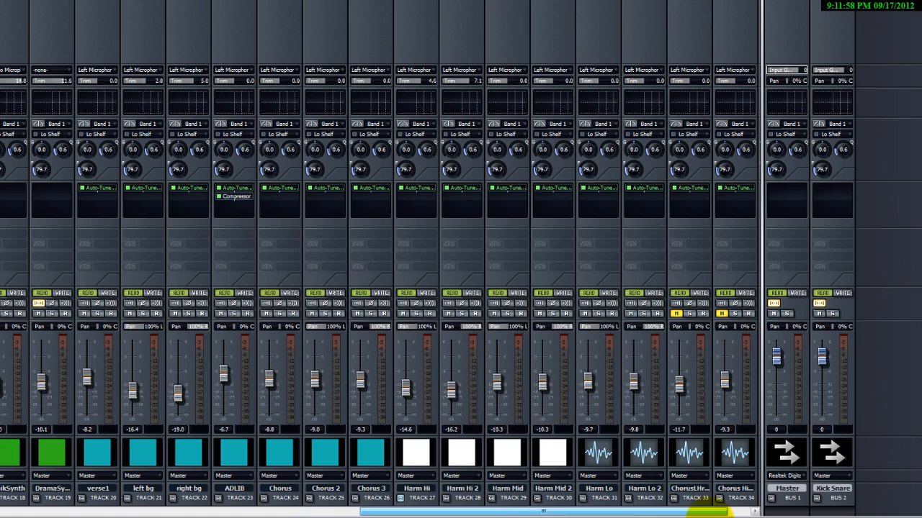
double_click(597, 450)
double_click(339, 139)
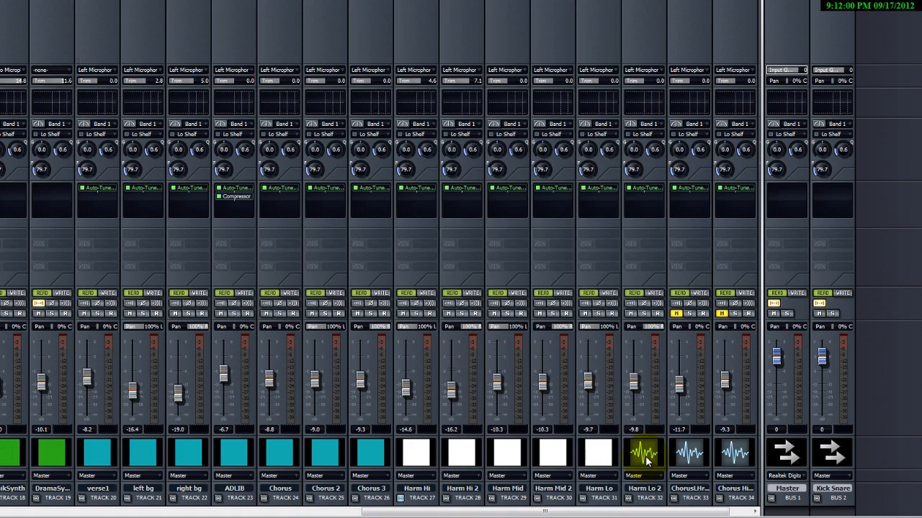
double_click(643, 452)
double_click(353, 144)
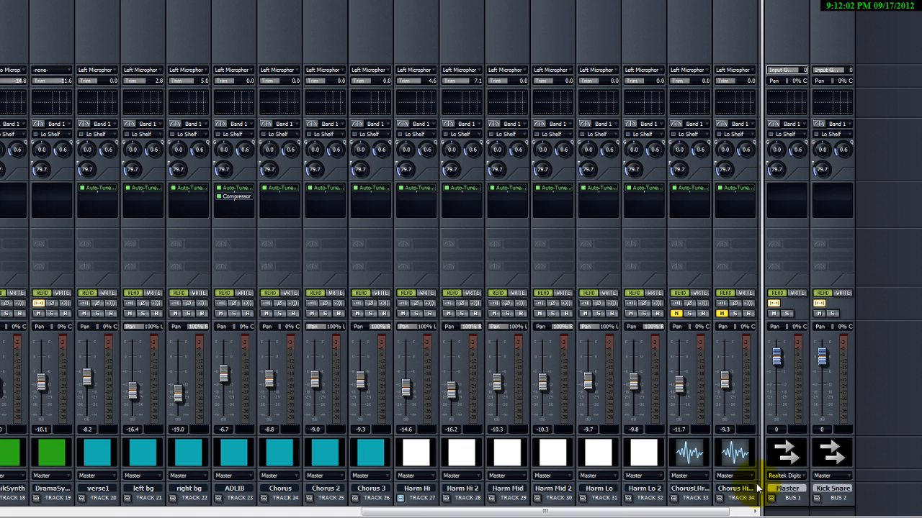
Give the ChorusLHr and Chorus Hi tracks the track_icon_folder 2 icon from the Default track icons folder.
left_click_drag(735, 512, 752, 513)
double_click(651, 454)
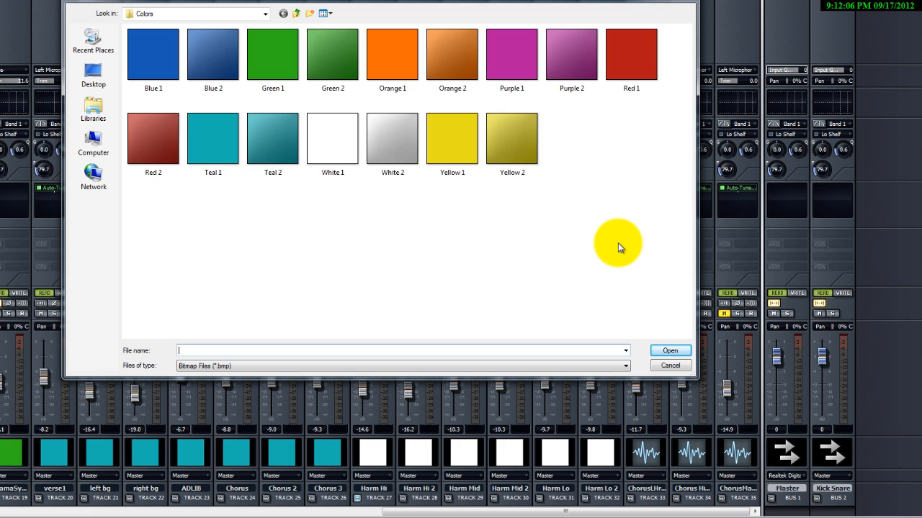
left_click(295, 13)
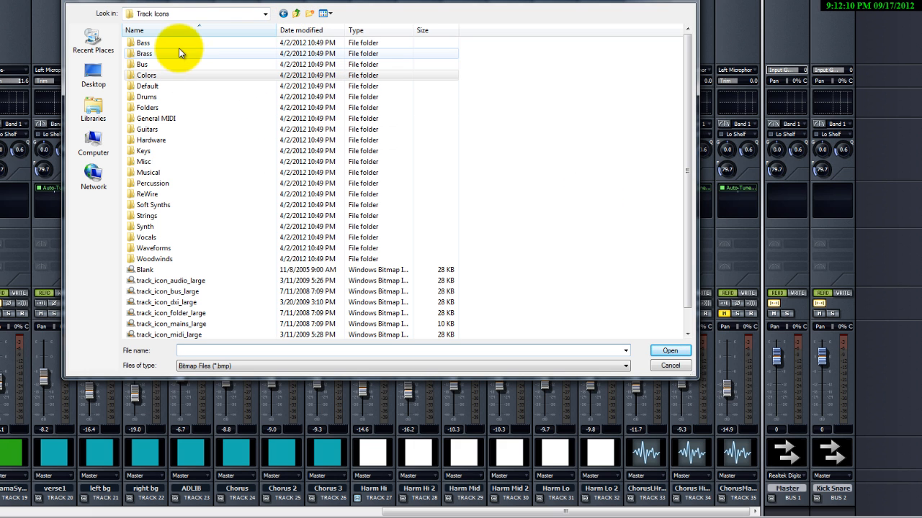
double_click(158, 43)
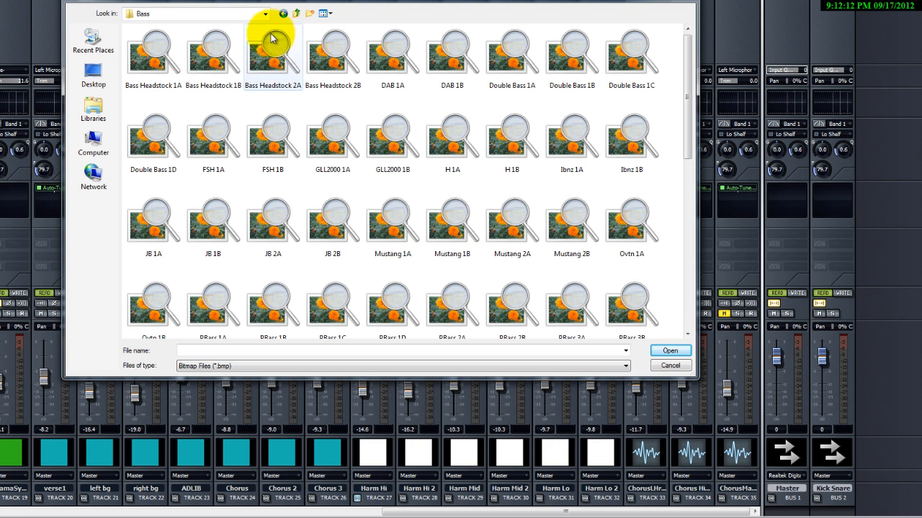
left_click(284, 14)
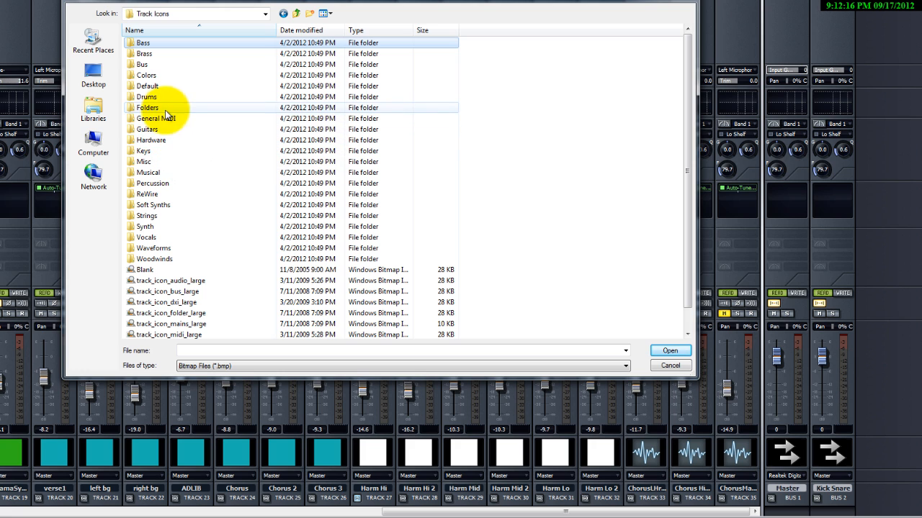
double_click(164, 86)
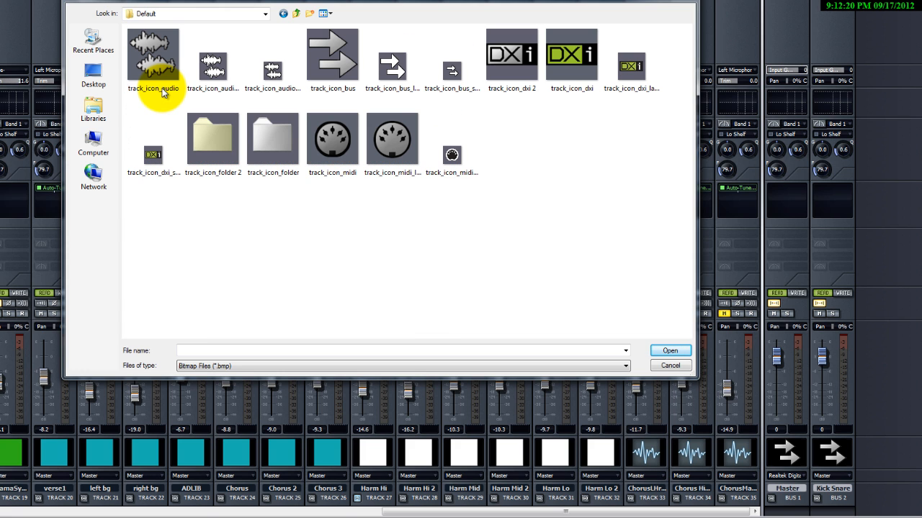
double_click(212, 137)
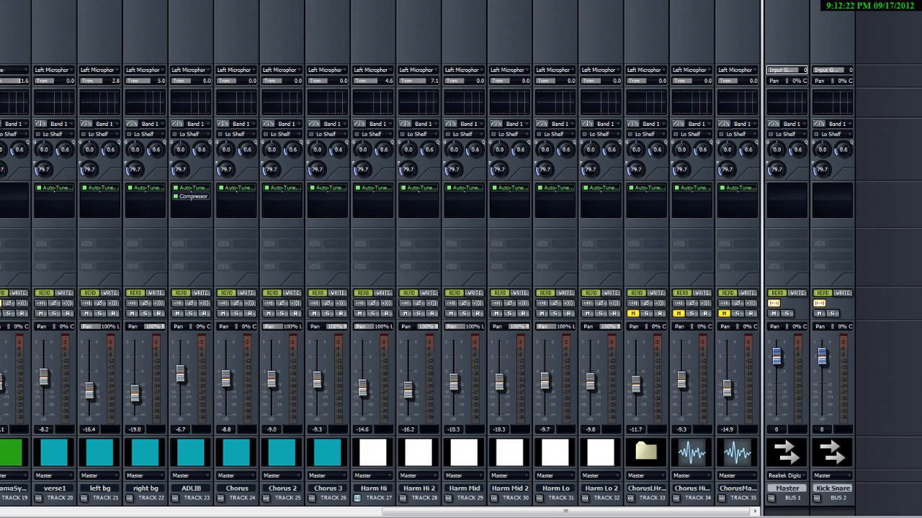
double_click(705, 451)
double_click(236, 151)
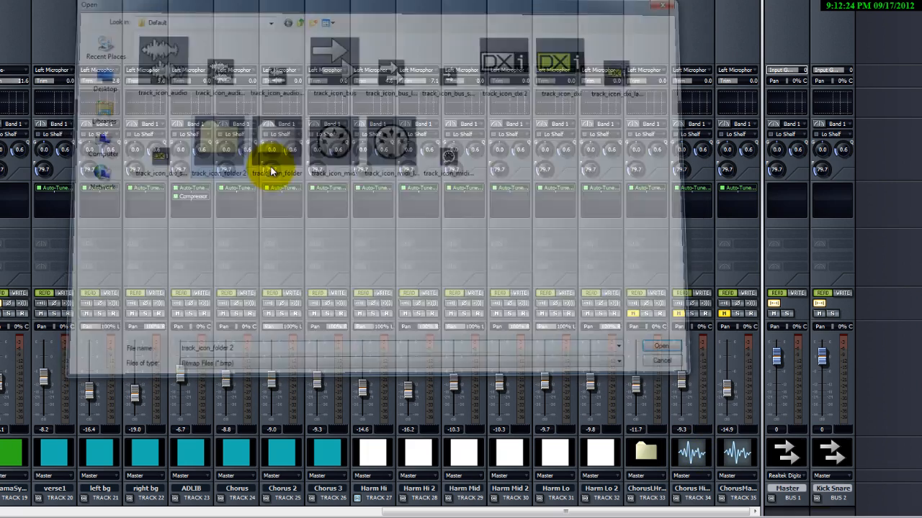
Give the ChorusMa track the track_icon_folder 2 icon.
double_click(746, 461)
double_click(207, 136)
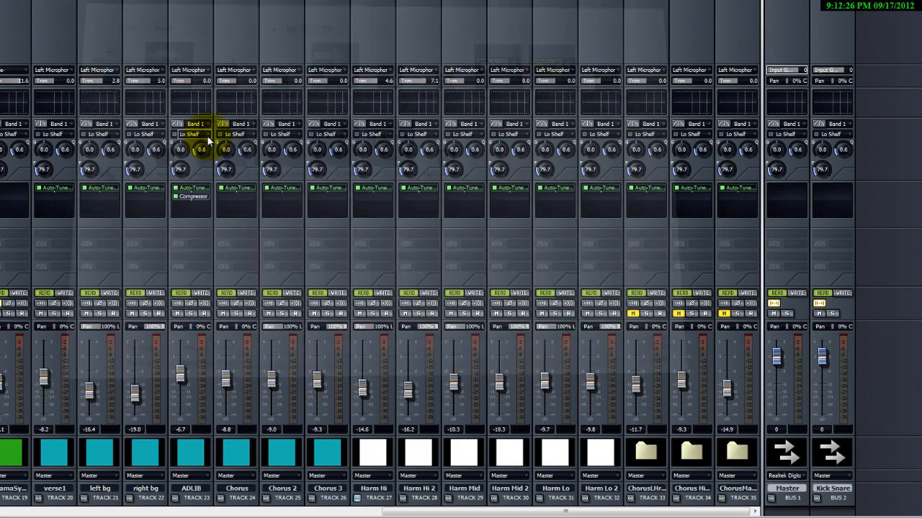
Select the ChorusLHr, Chorus Hi and ChorusMa tracks and pull their faders down to -INF.
left_click_drag(605, 512, 659, 489)
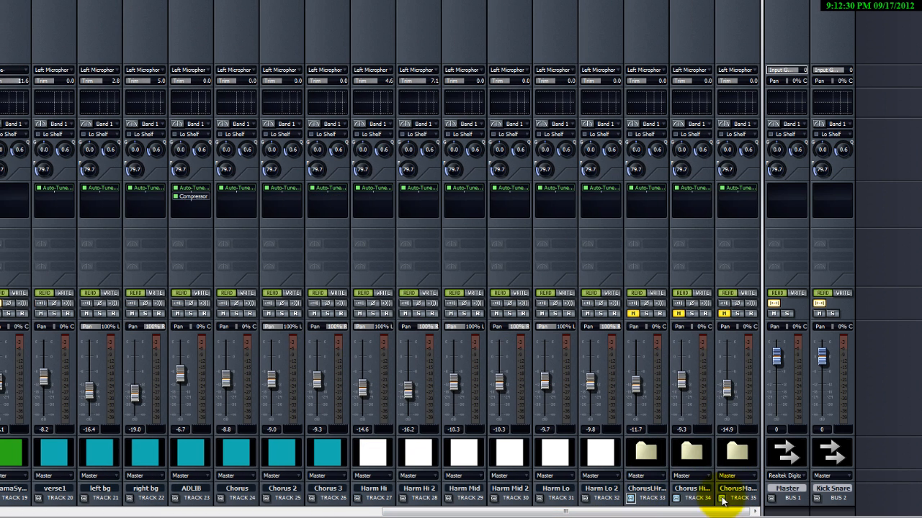
left_click_drag(679, 377, 682, 417)
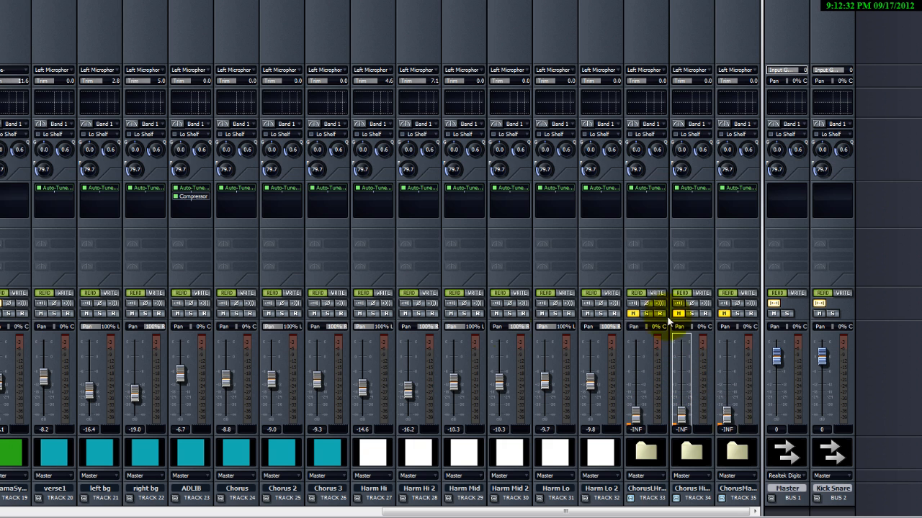
left_click_drag(689, 510, 709, 514)
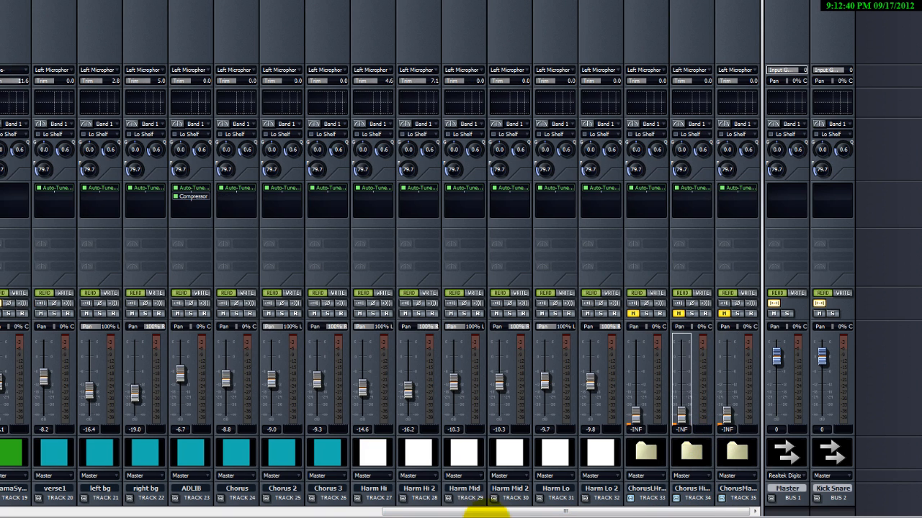
Route the Harm Hi track's output to a new stereo bus, then route Harm Hi 2 to that same bus.
left_click(388, 477)
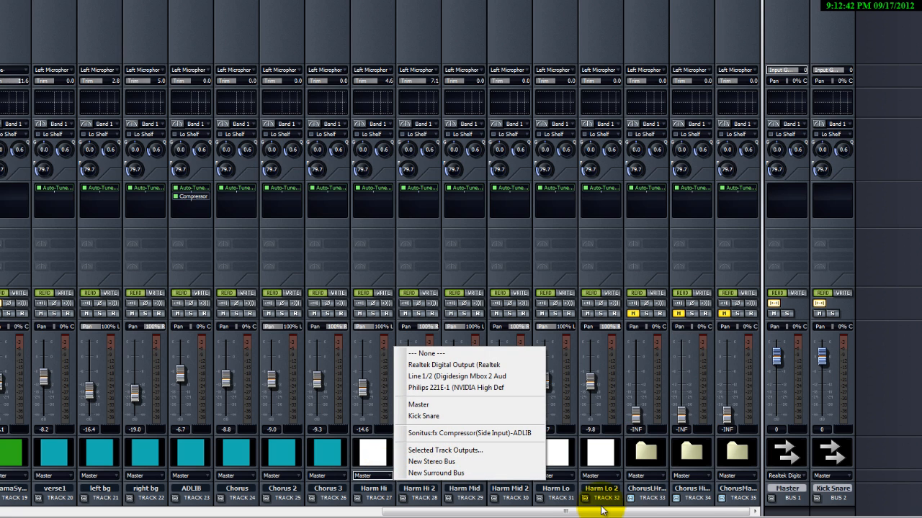
left_click(611, 497)
left_click(386, 477)
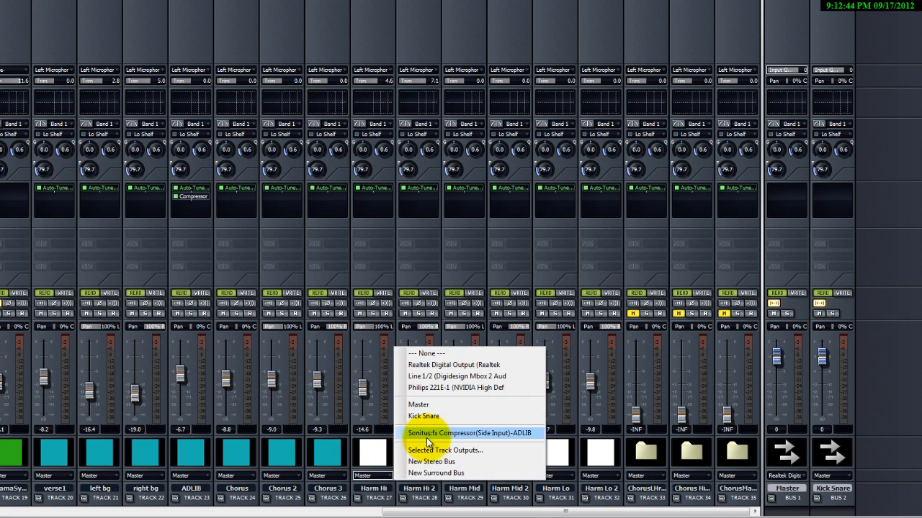
left_click(430, 463)
left_click(416, 476)
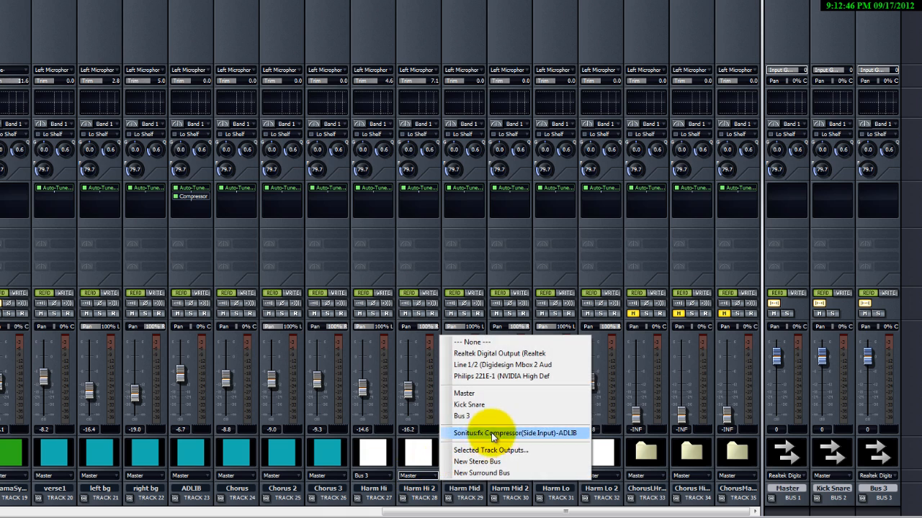
left_click(523, 410)
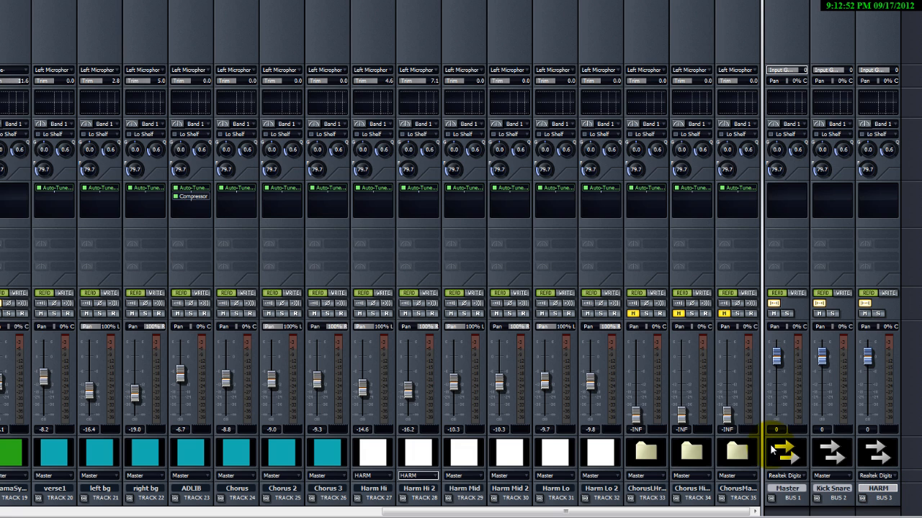
Route the Harm Mid, Harm Mid 2, Harm Lo and Harm Lo 2 track outputs to the HARM bus.
left_click(468, 475)
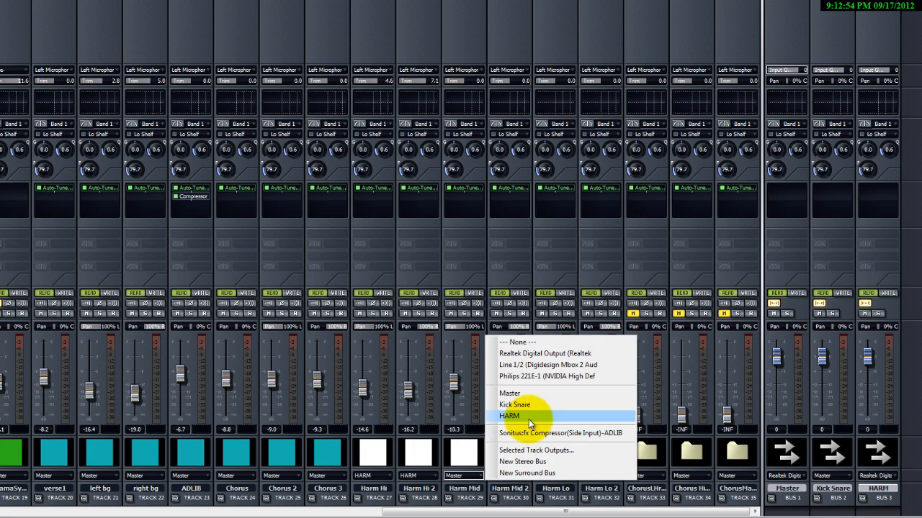
left_click(509, 415)
left_click(509, 476)
left_click(554, 415)
left_click(554, 475)
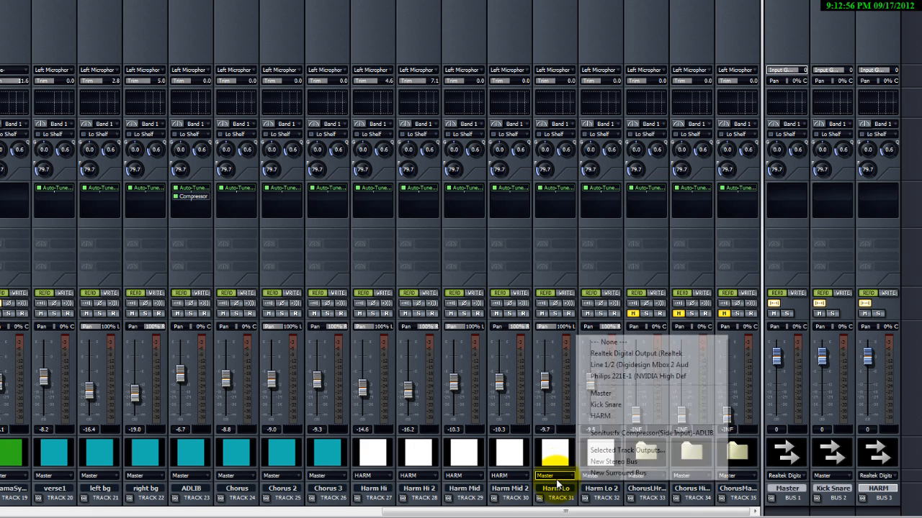
left_click(600, 415)
left_click(603, 476)
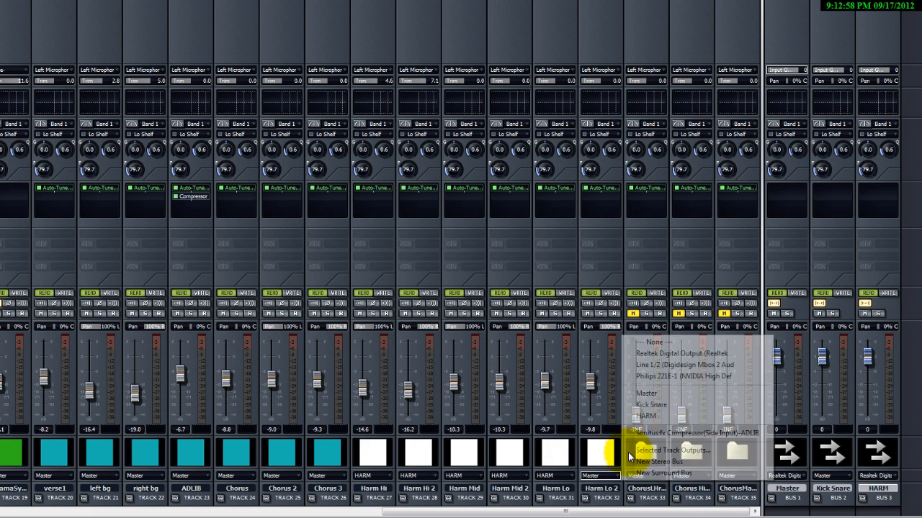
left_click(646, 416)
Give the HARM bus the White 1 track icon from the Colors folder.
double_click(878, 455)
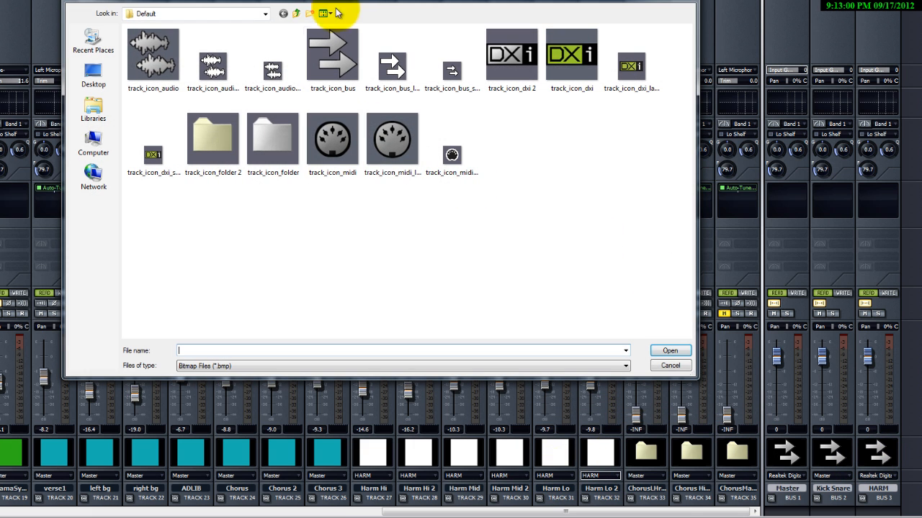
left_click(296, 13)
double_click(158, 74)
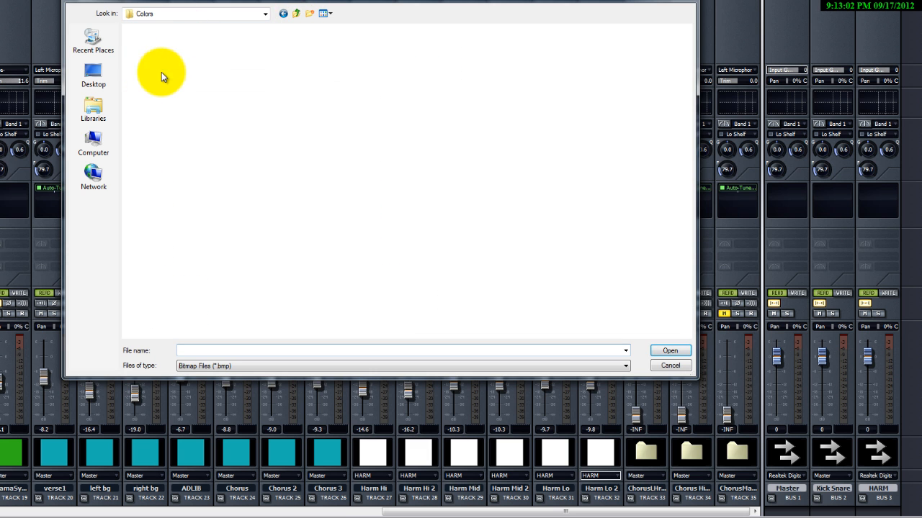
double_click(349, 140)
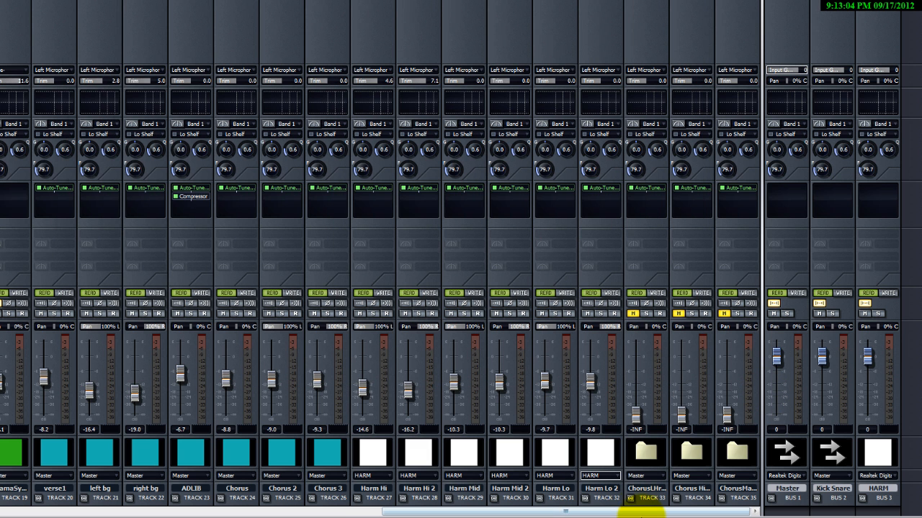
Route the verse1 track's output to a new stereo bus and route left bg to that same bus.
left_click_drag(432, 512, 305, 512)
left_click(327, 476)
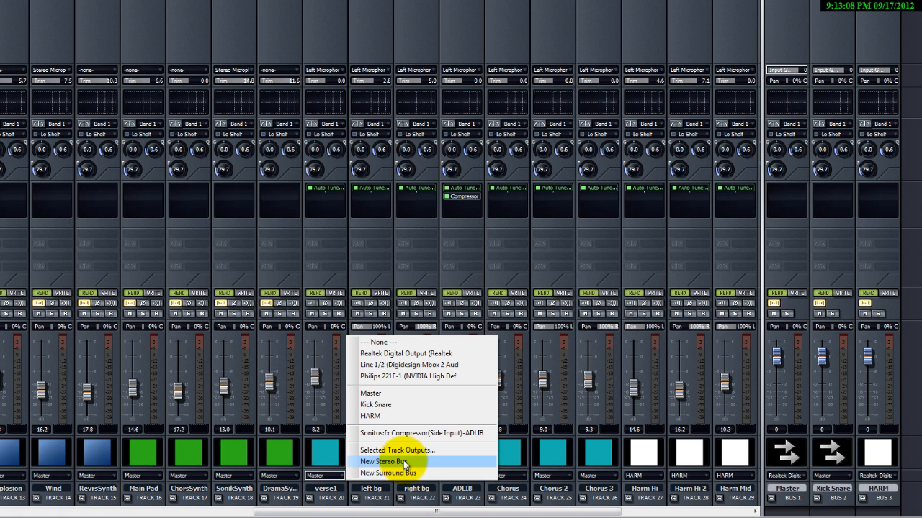
left_click(404, 460)
left_click(373, 476)
left_click(434, 416)
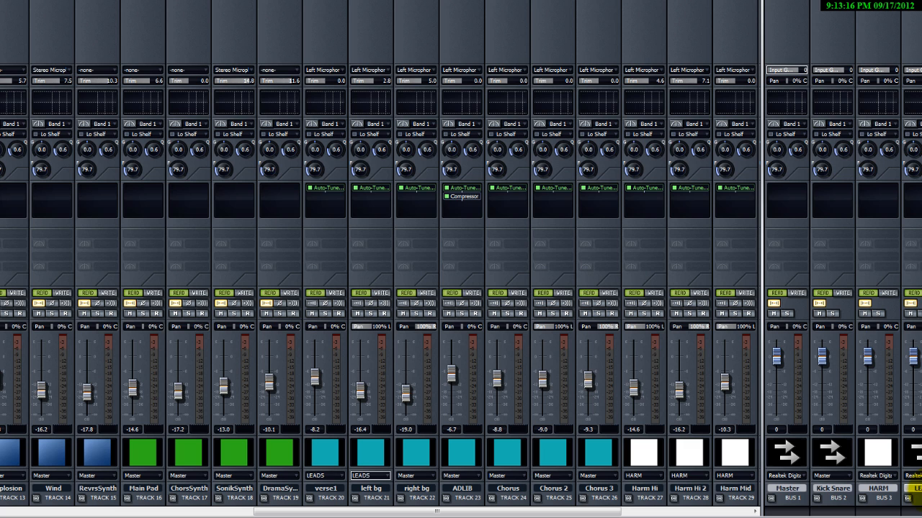
left_click_drag(914, 497, 882, 496)
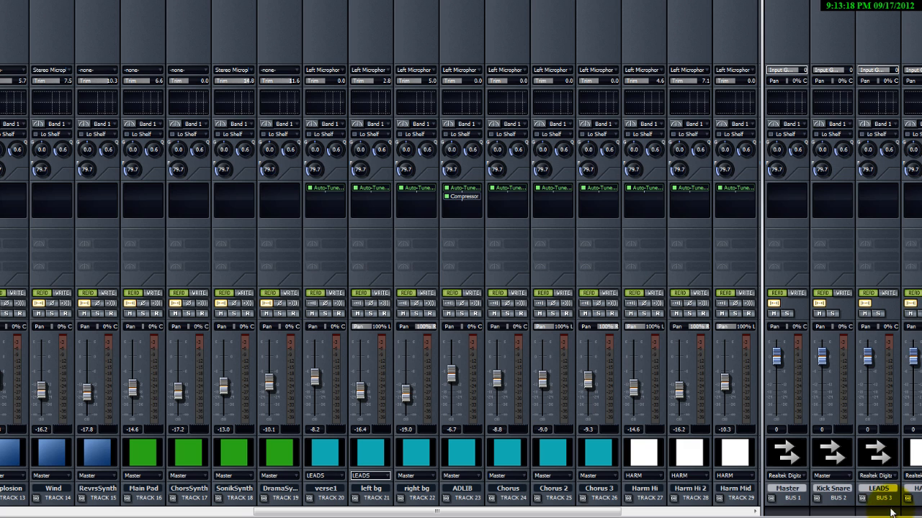
Route the right bg, ADLIB, Chorus, Chorus 2 and Chorus 3 track outputs to the LEADS bus.
left_click(422, 475)
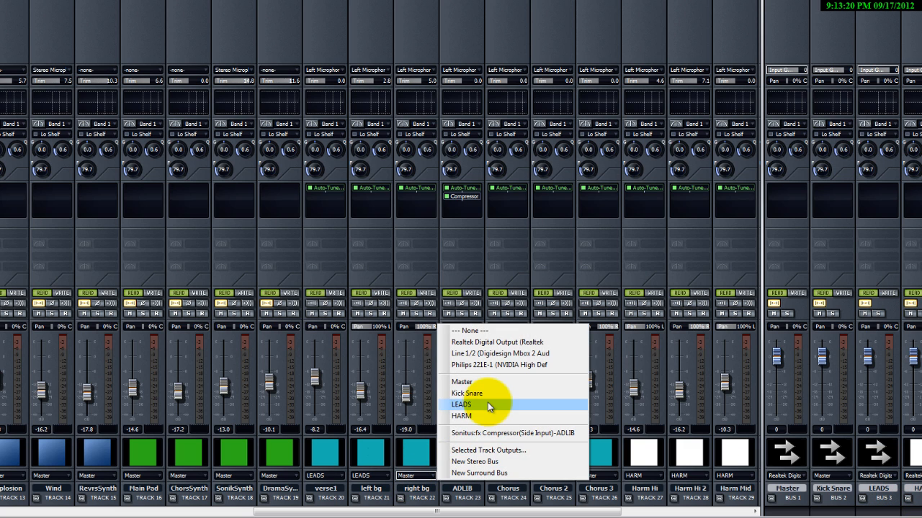
left_click(490, 406)
left_click(465, 476)
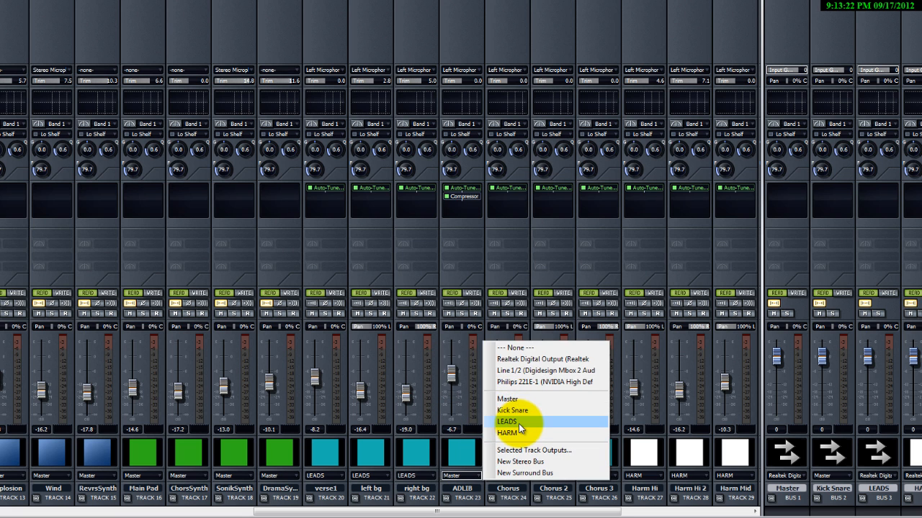
left_click(518, 423)
left_click(507, 476)
left_click(570, 405)
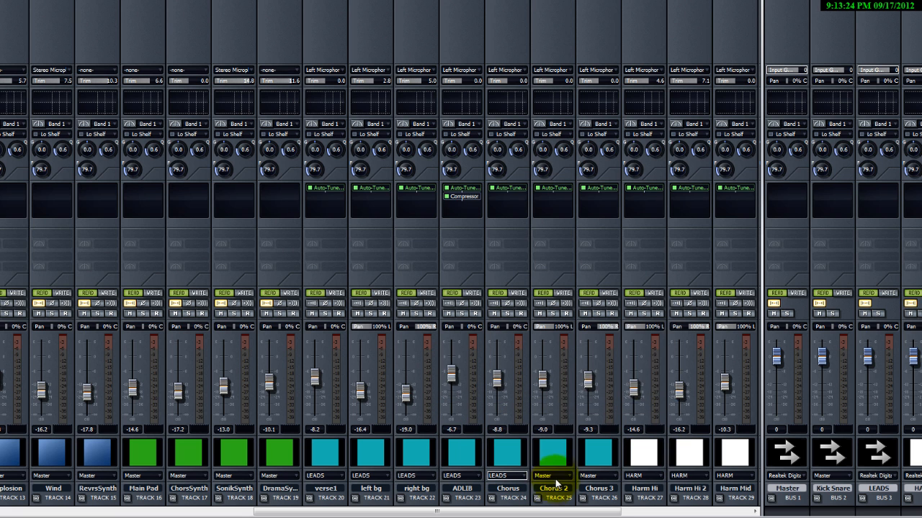
left_click(552, 476)
left_click(616, 405)
left_click(597, 476)
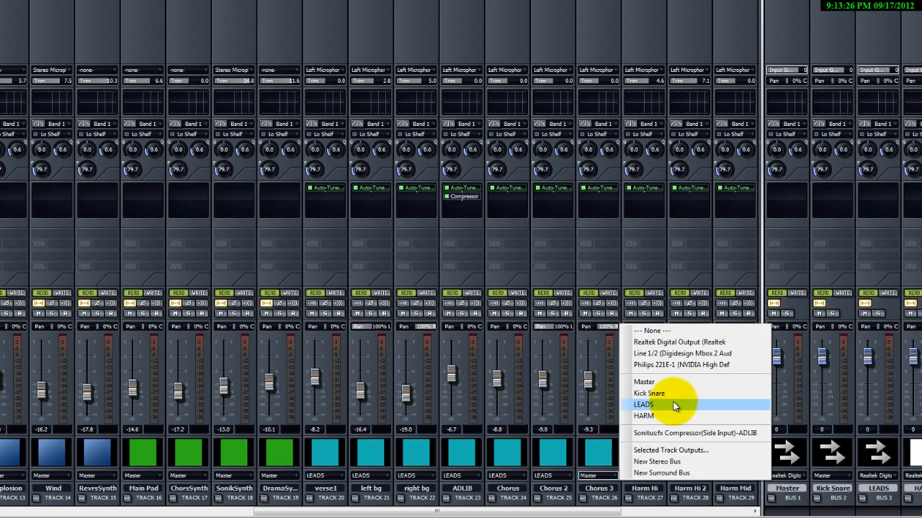
left_click(675, 405)
Give the LEADS bus the Teal 1 track icon.
left_click(877, 452)
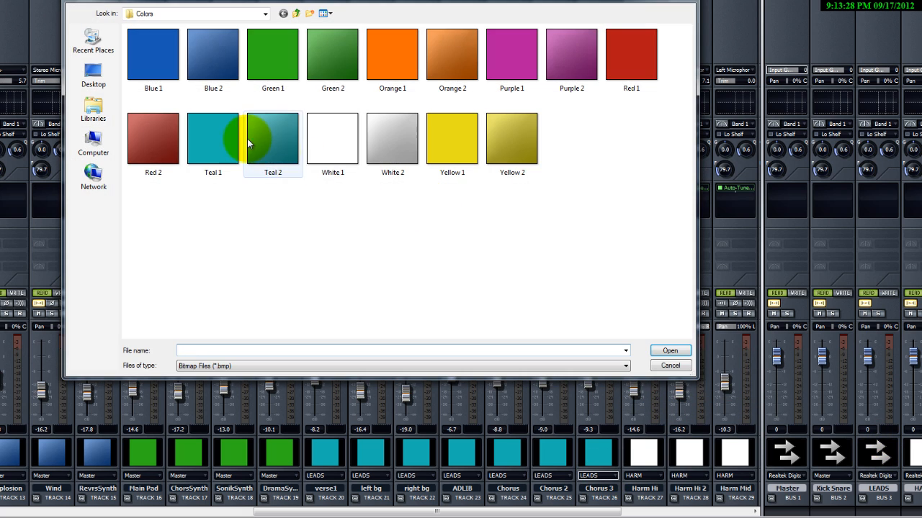
double_click(216, 140)
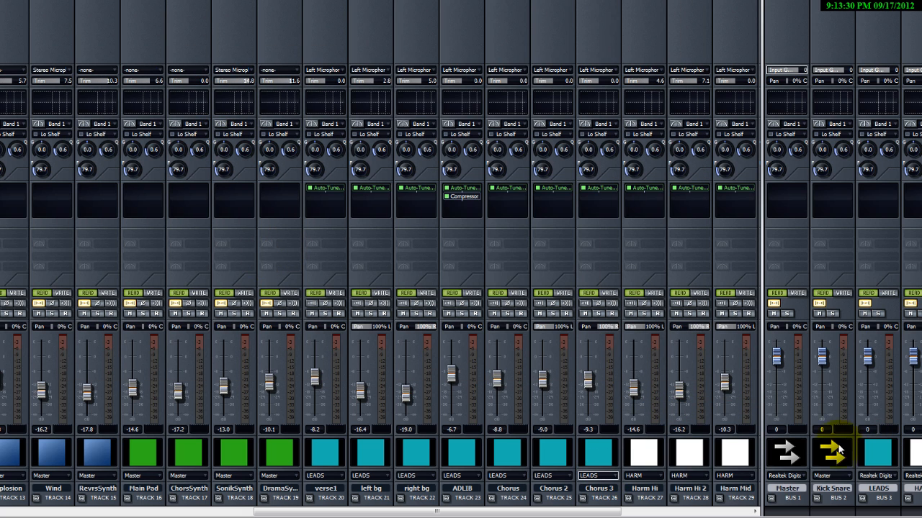
Give the Kick Snare bus the Blue 1 track icon.
left_click(838, 460)
double_click(155, 62)
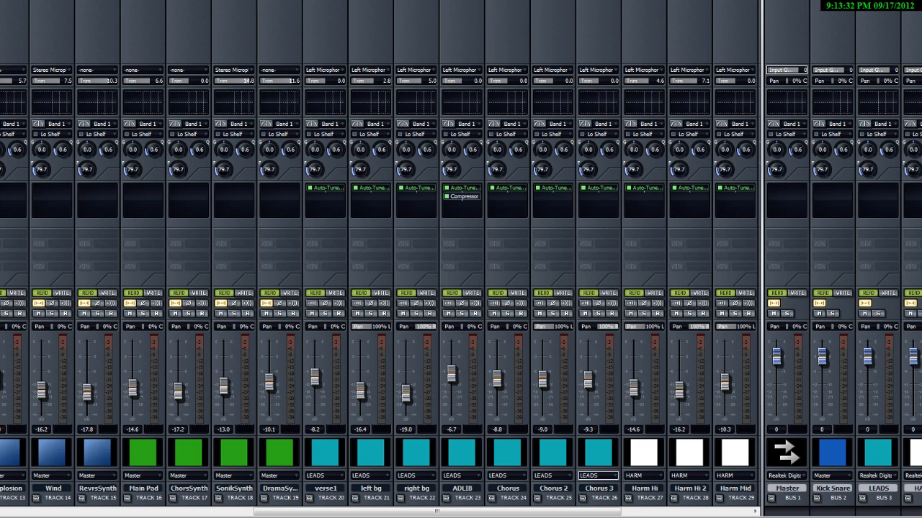
Rename the Kick Snare bus to Kick/Snare.
left_click_drag(284, 511, 22, 511)
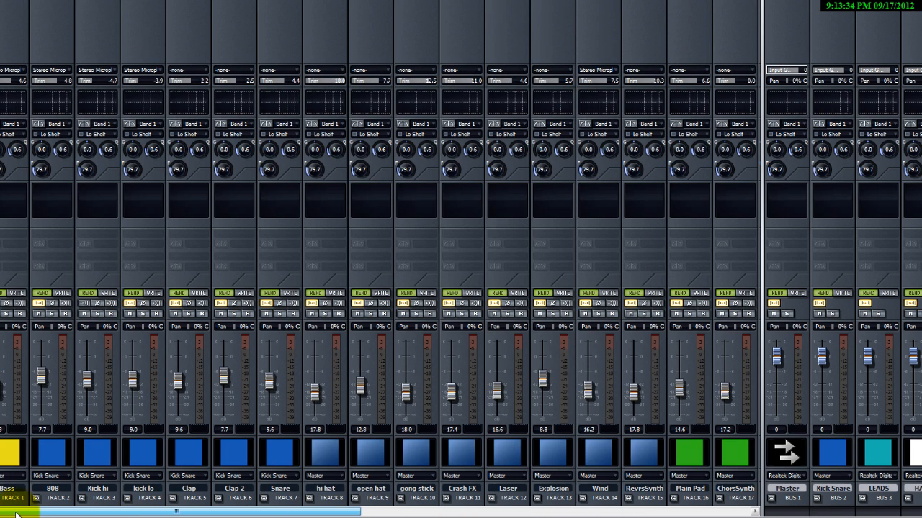
left_click(344, 477)
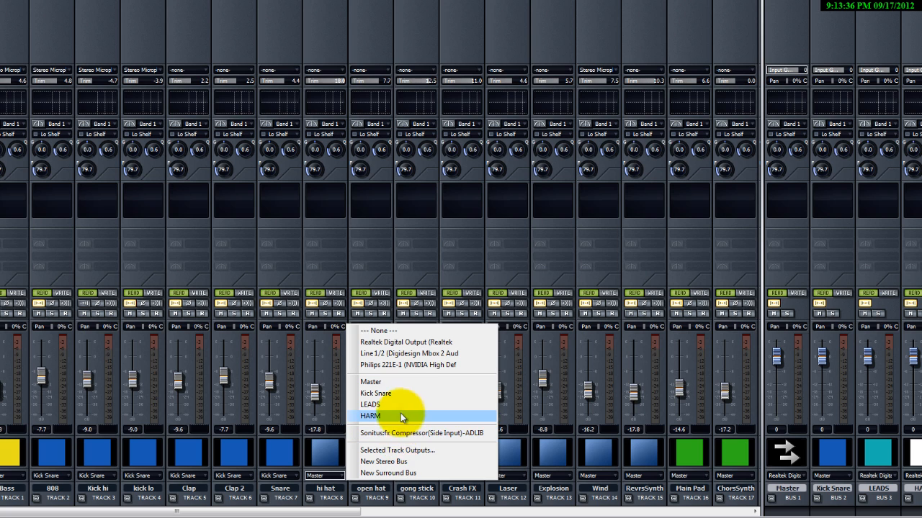
left_click(830, 488)
double_click(829, 488)
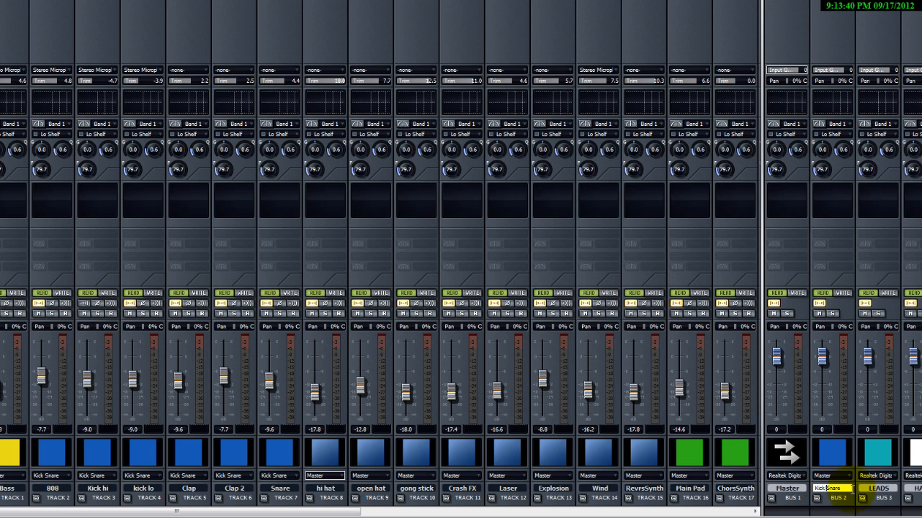
key("Return")
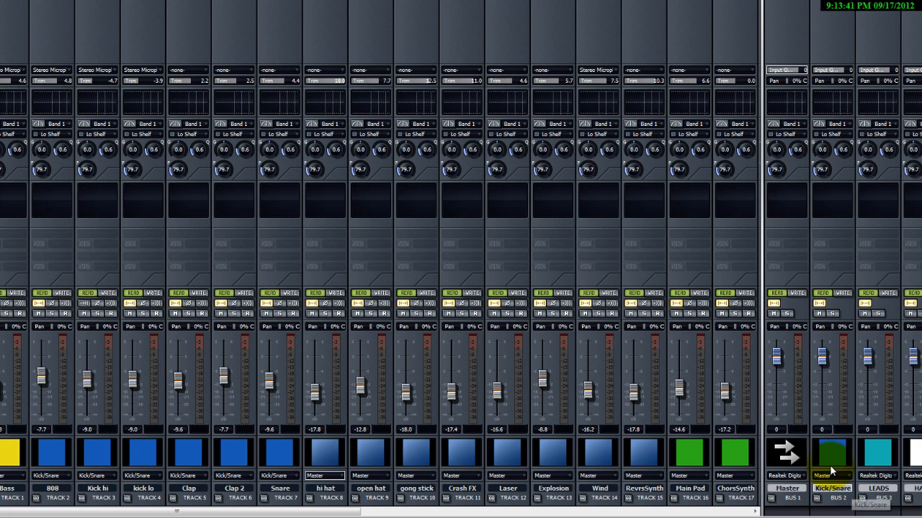
Route the hi hat track's output to a new stereo bus and route open hat to that same bus.
left_click(336, 476)
left_click(407, 461)
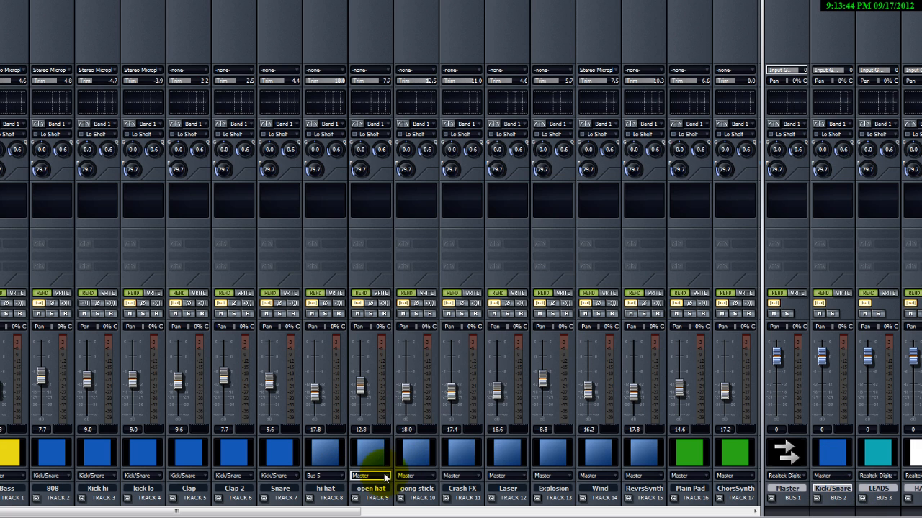
left_click(386, 476)
left_click(416, 405)
left_click(368, 476)
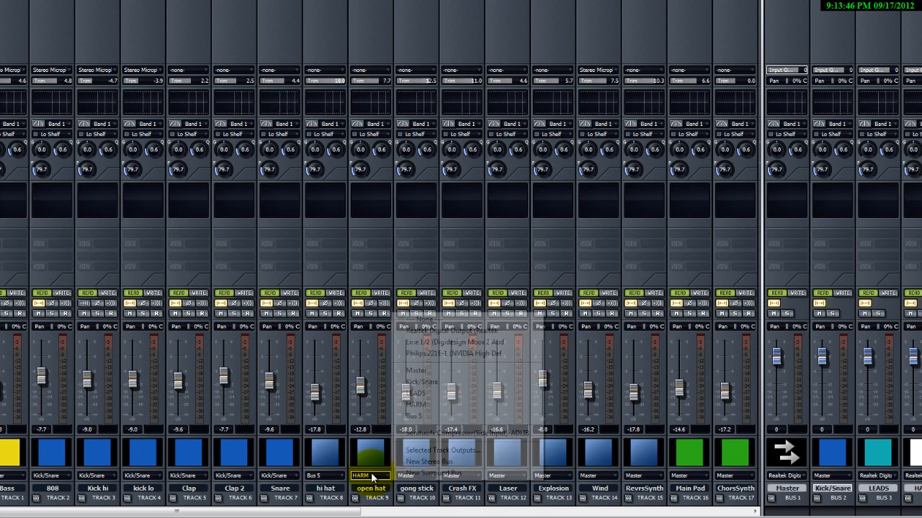
left_click(422, 416)
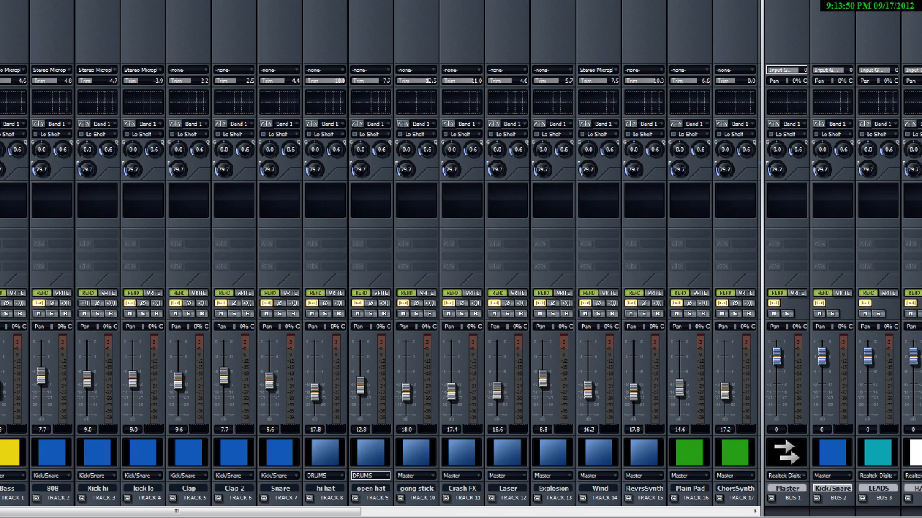
Route the DRUMS and HARM buses' outputs to Master.
left_click(877, 476)
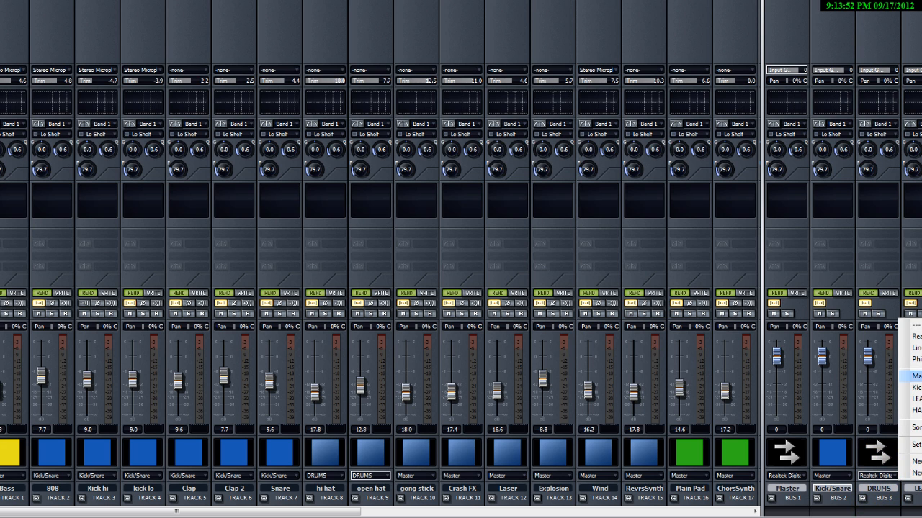
left_click(912, 376)
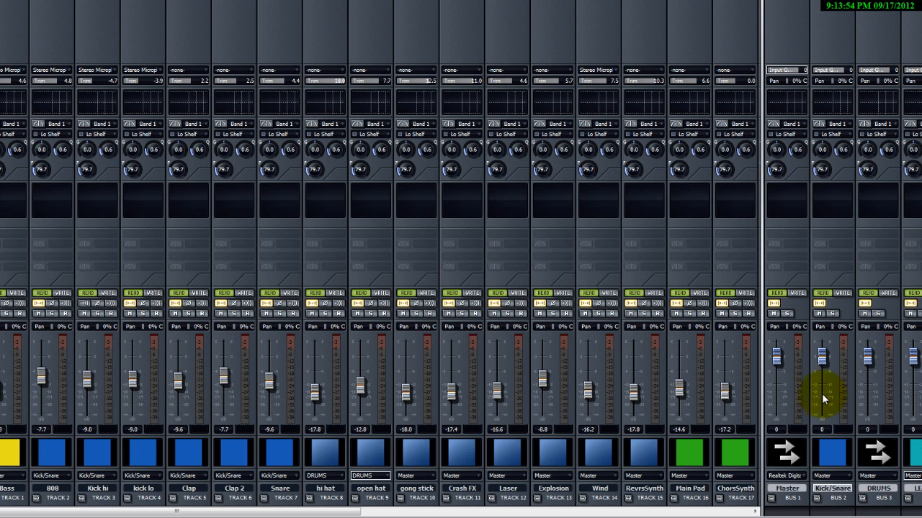
left_click_drag(761, 381, 623, 385)
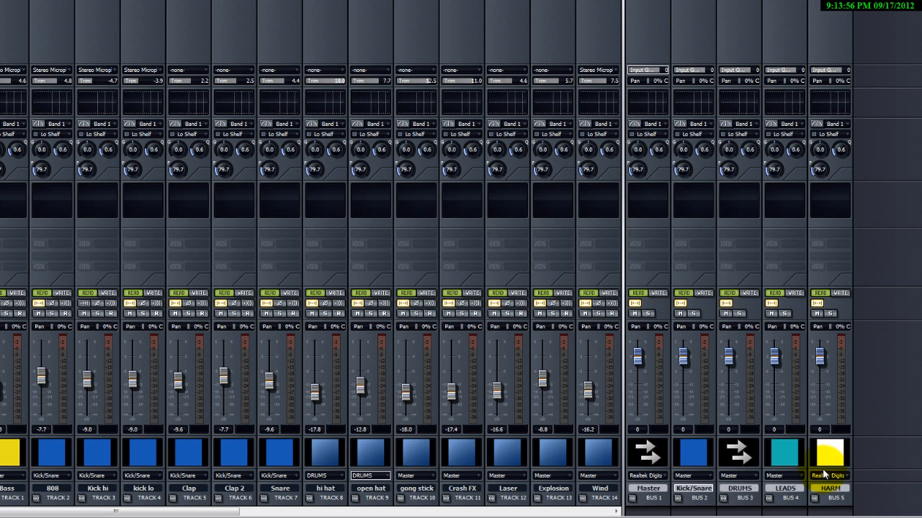
left_click(828, 476)
left_click(908, 377)
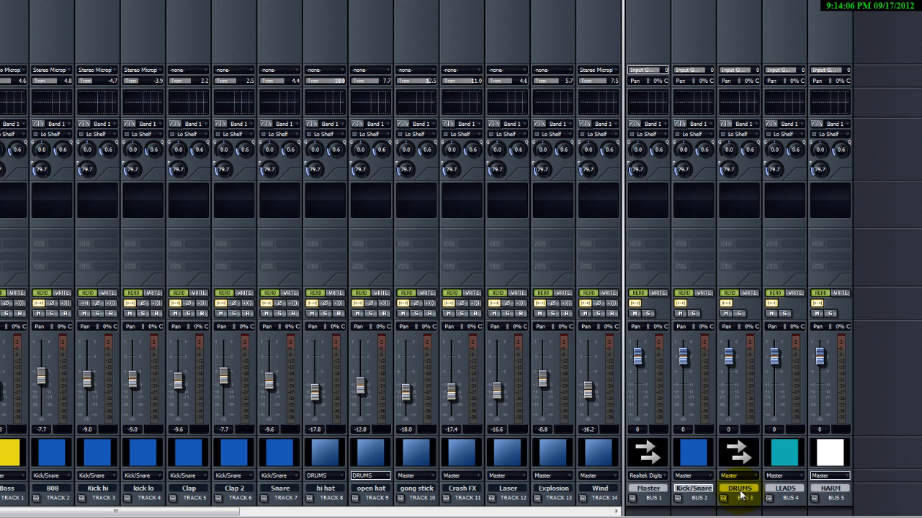
Route the Kick/Snare bus's output to the DRUMS bus.
left_click(736, 477)
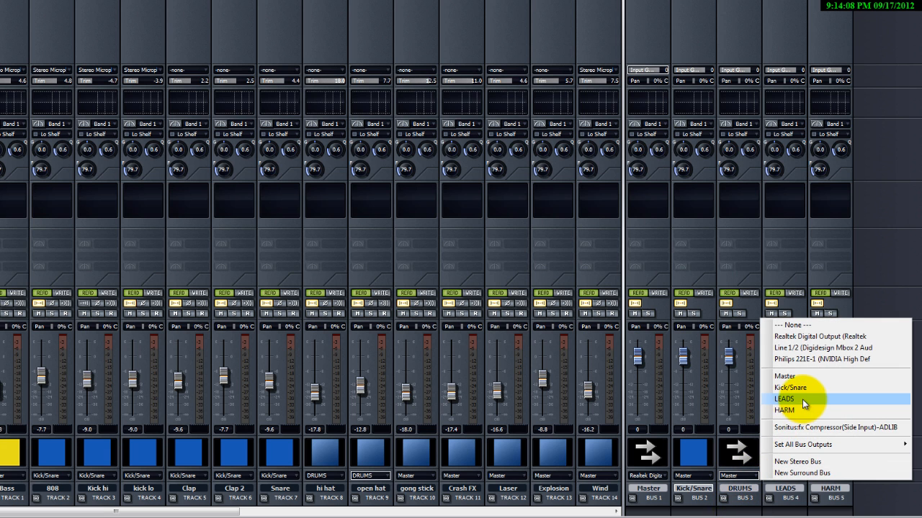
left_click(702, 477)
left_click(693, 476)
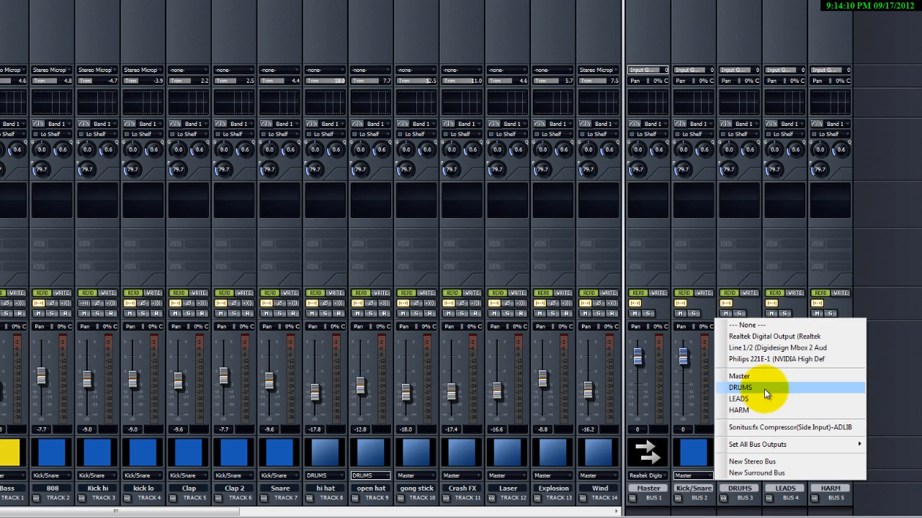
left_click(764, 389)
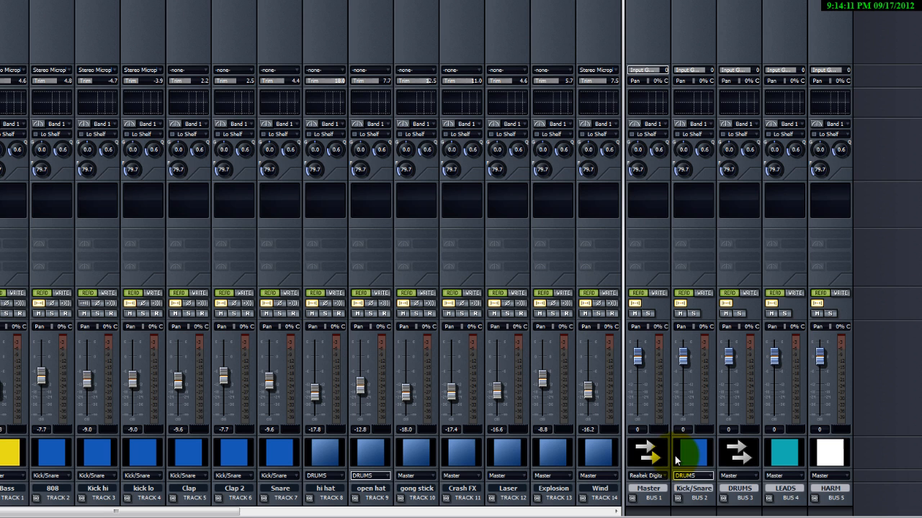
Give the DRUMS bus the Blue 2 track icon.
left_click(753, 449)
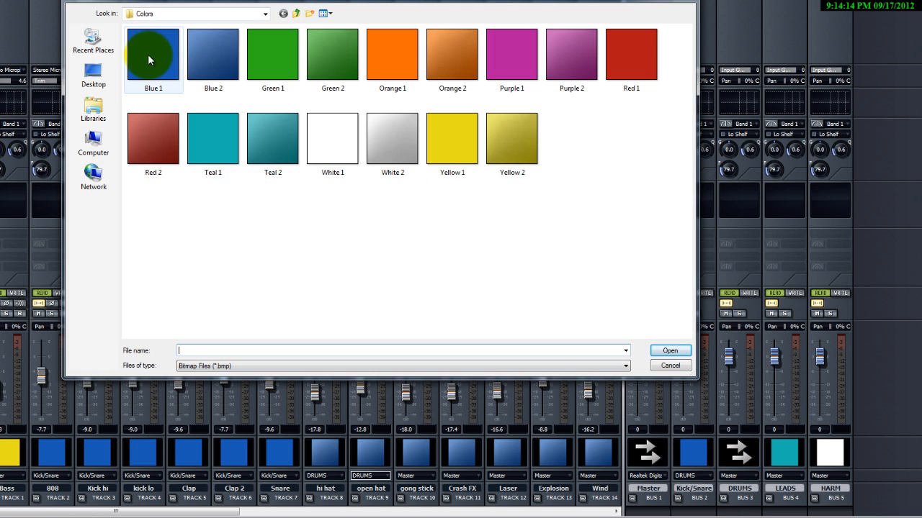
double_click(214, 54)
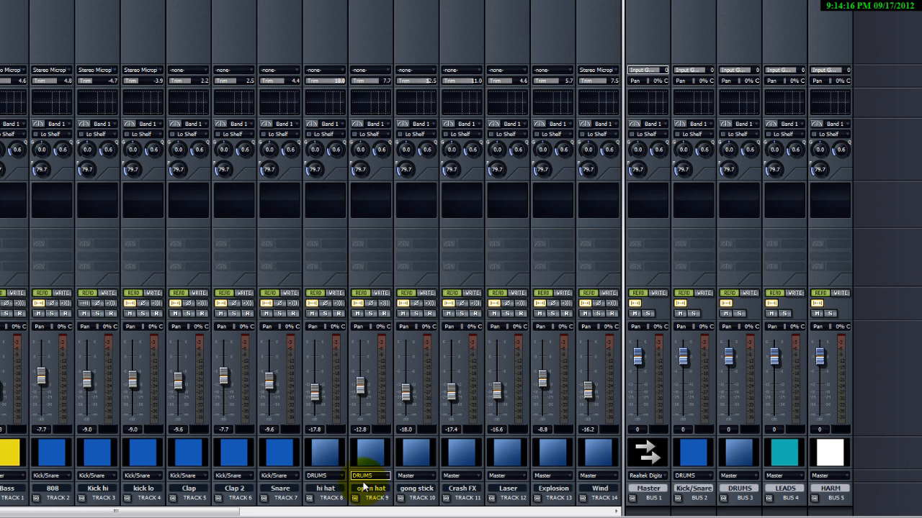
Route the gong stick, Crash FX and Laser tracks' outputs to the DRUMS bus.
left_click(409, 476)
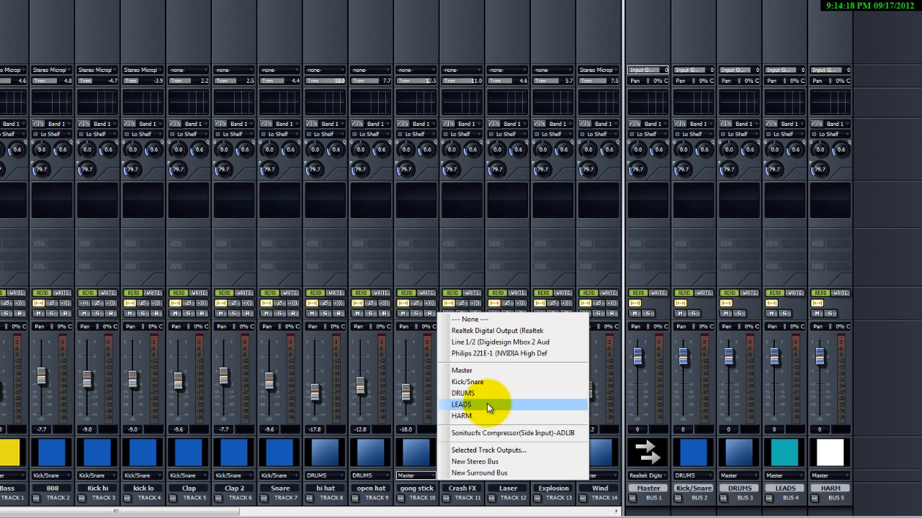
left_click(483, 402)
left_click(461, 476)
left_click(522, 396)
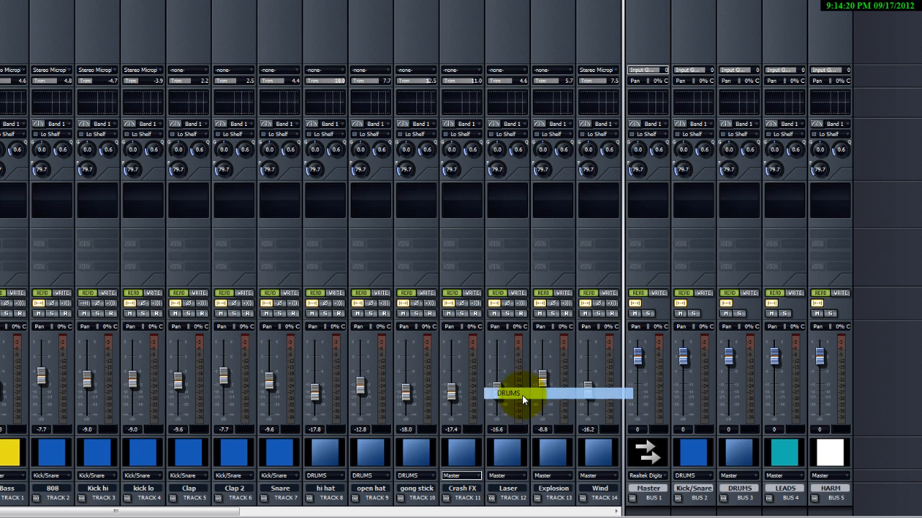
left_click(513, 476)
left_click(572, 394)
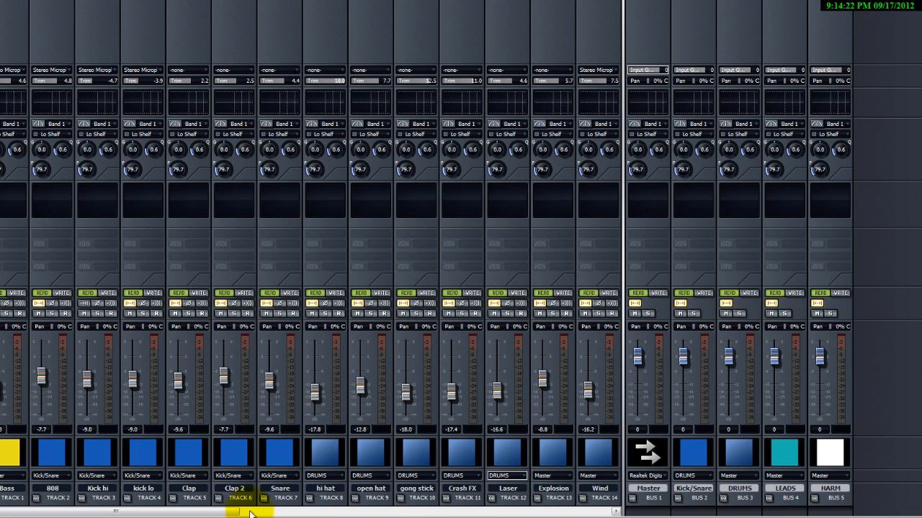
Route the Explosion, Wind and Reverse Synth tracks' outputs to the DRUMS bus.
left_click_drag(237, 512, 278, 512)
left_click(414, 476)
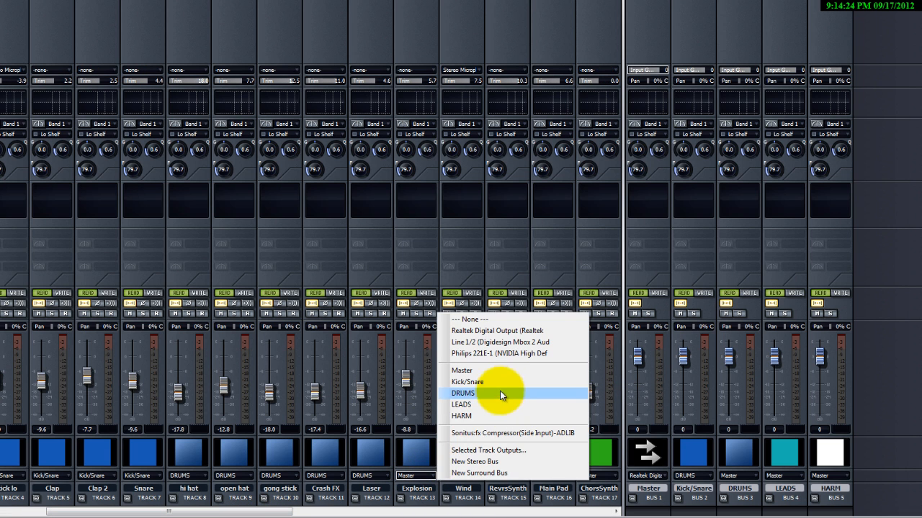
left_click(506, 395)
left_click(463, 476)
left_click(504, 393)
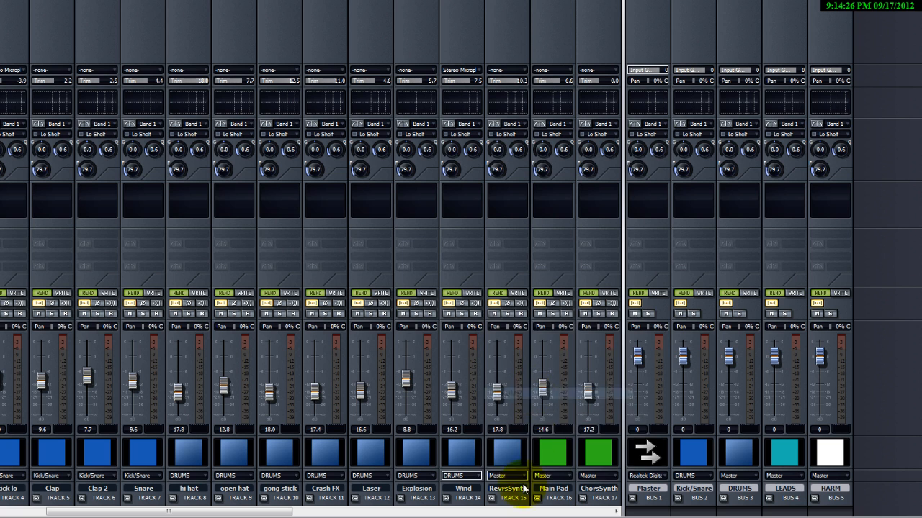
left_click(507, 477)
left_click(574, 395)
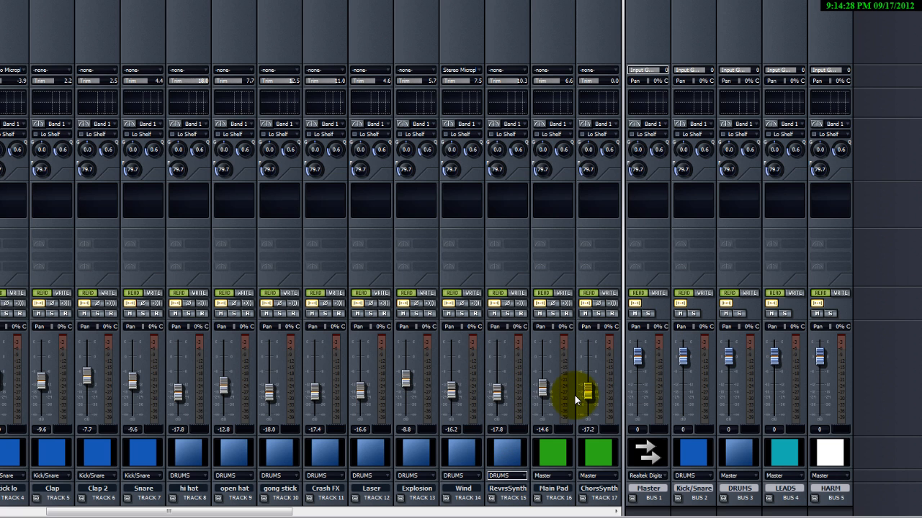
Route Main Pad's output to a new stereo bus and send Chorus Synth, Sonik Synth and Drama Synth to that same bus.
left_click_drag(243, 511, 326, 512)
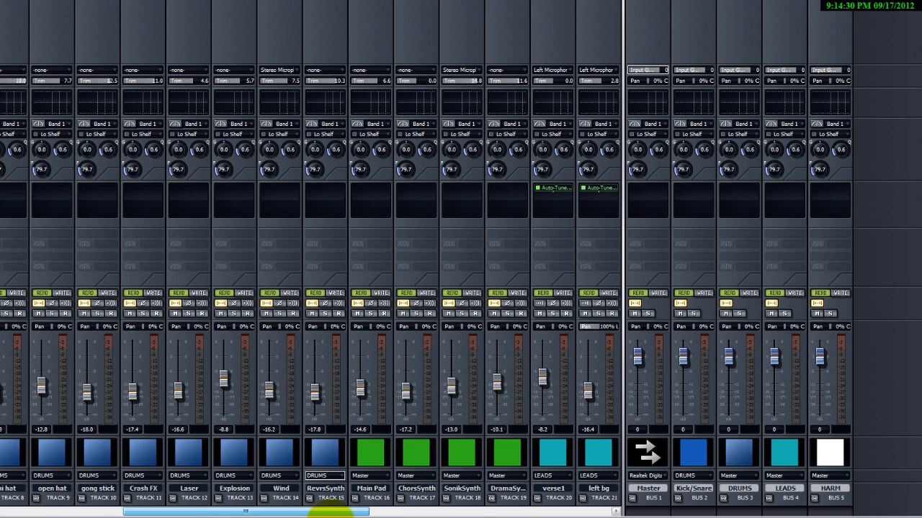
left_click(324, 479)
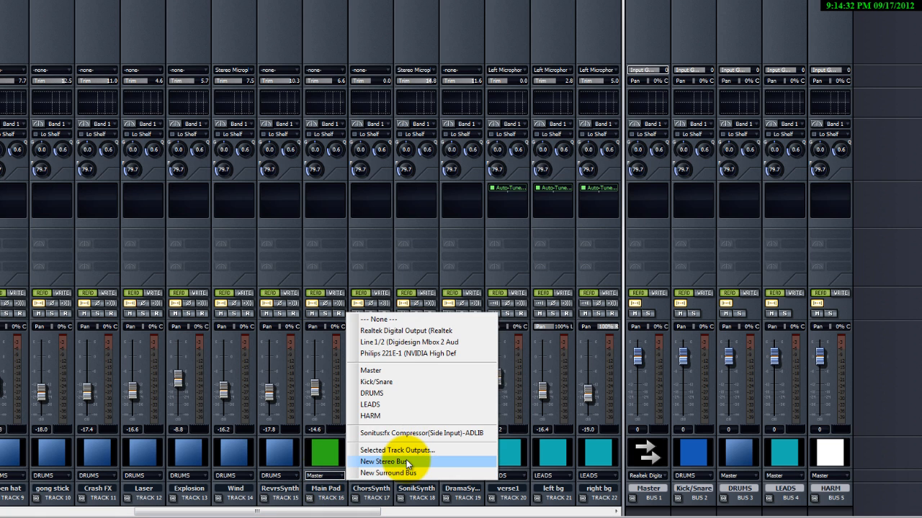
left_click(406, 461)
left_click(368, 476)
left_click(412, 416)
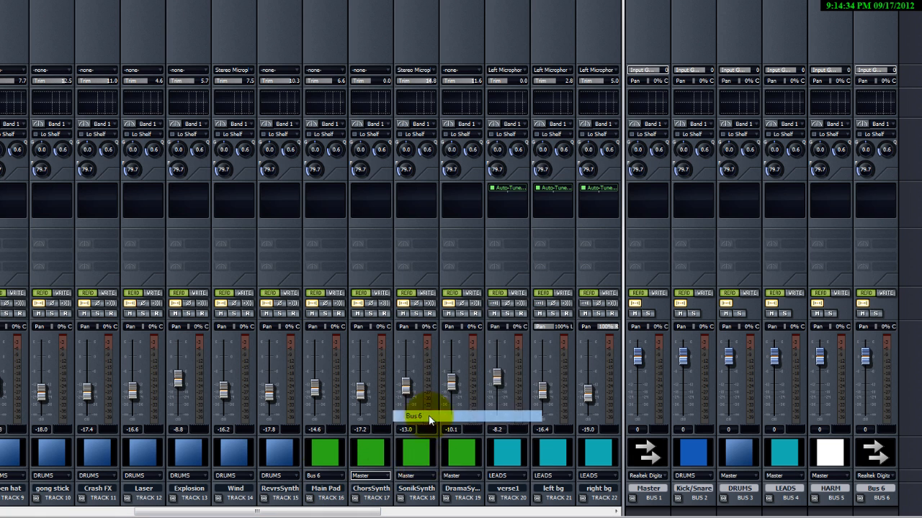
left_click(412, 478)
left_click(462, 416)
left_click(462, 476)
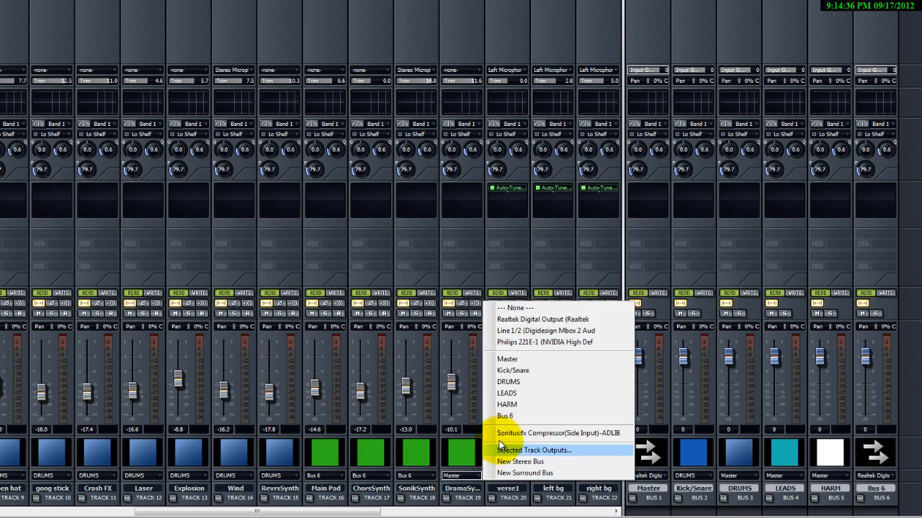
left_click(502, 416)
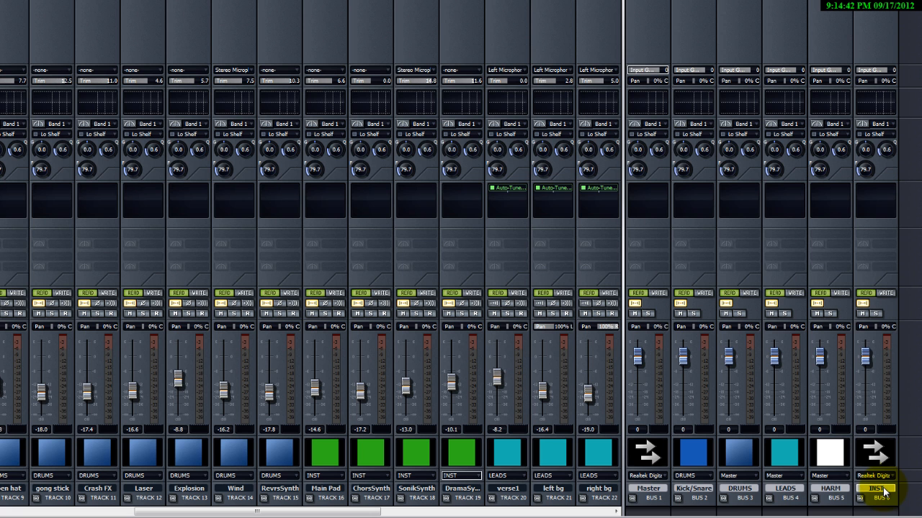
Give the INST bus the Green 1 track icon.
left_click(868, 439)
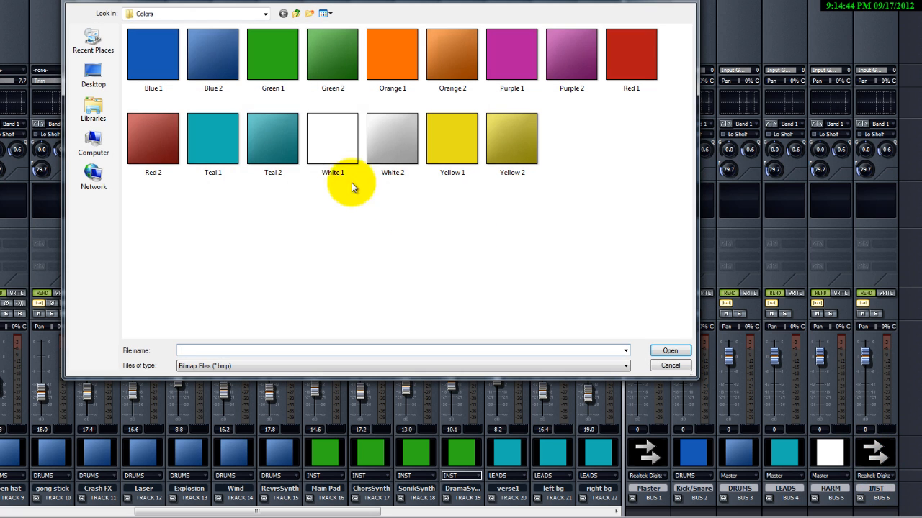
double_click(263, 49)
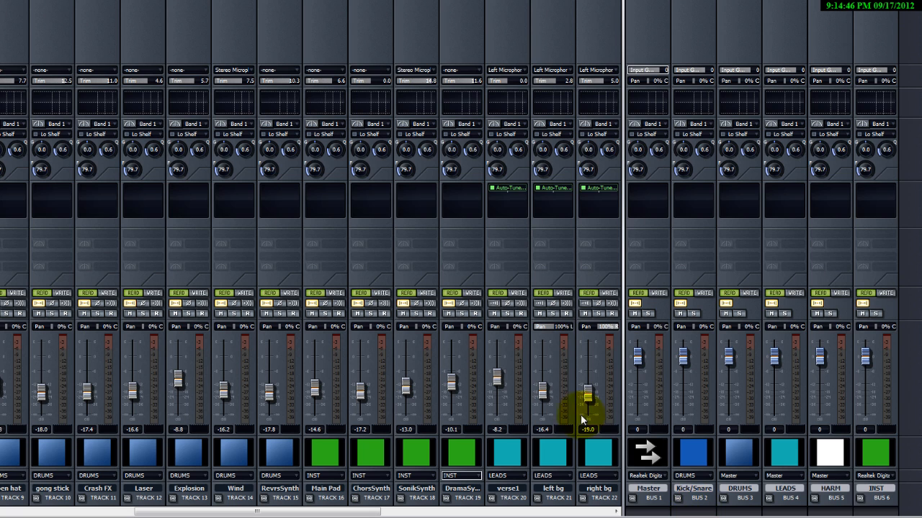
Review the vocal and harmony tracks' output assignments in the console.
left_click_drag(623, 360, 576, 365)
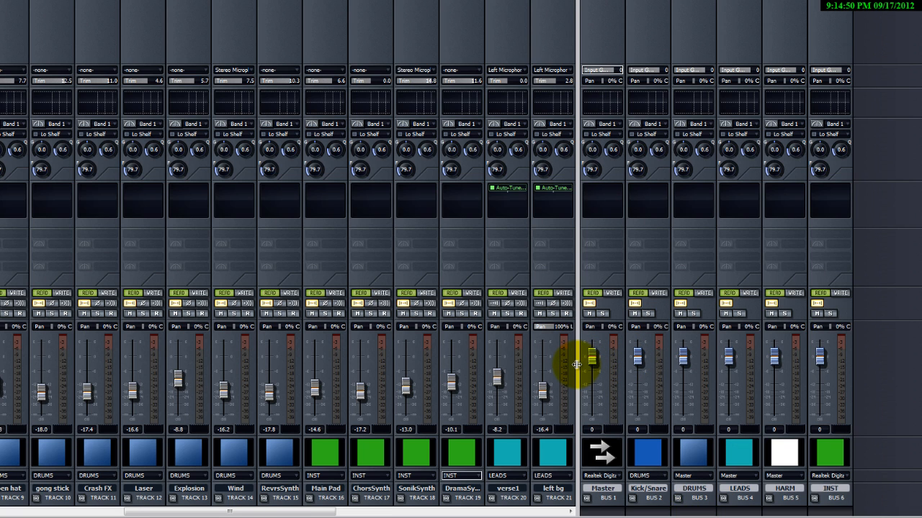
left_click_drag(576, 365, 852, 366)
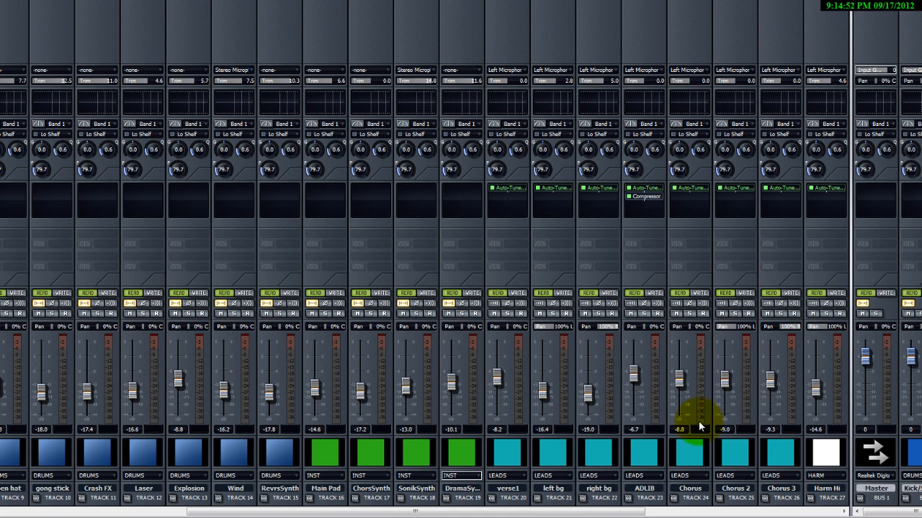
left_click_drag(541, 512, 712, 513)
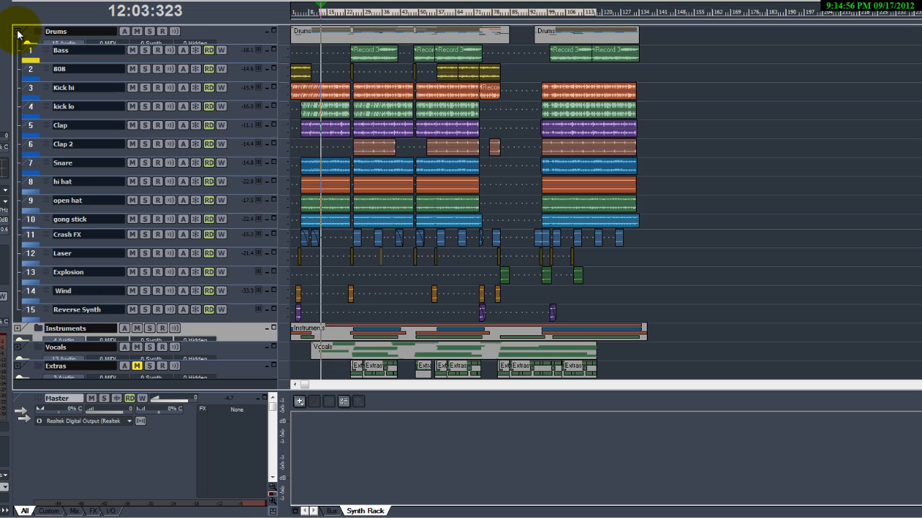
Inspect the tracks inside the Extras folder.
left_click(18, 32)
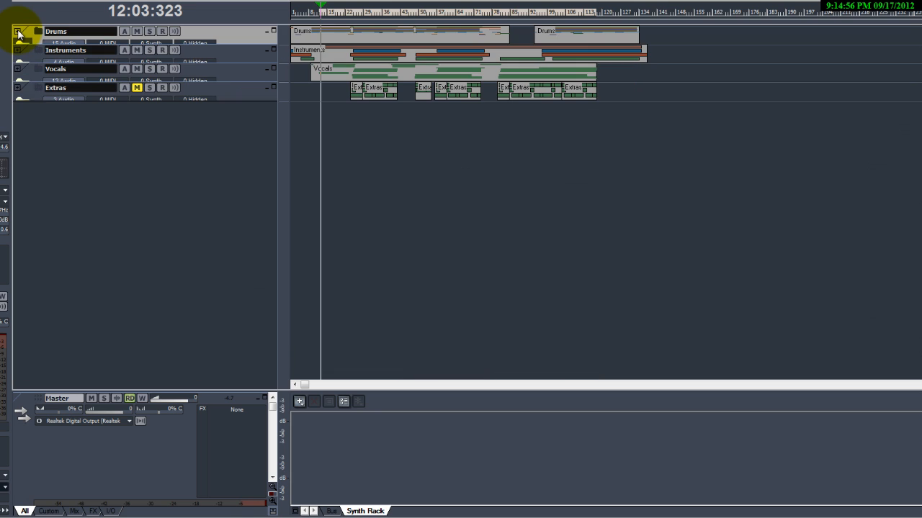
left_click(17, 87)
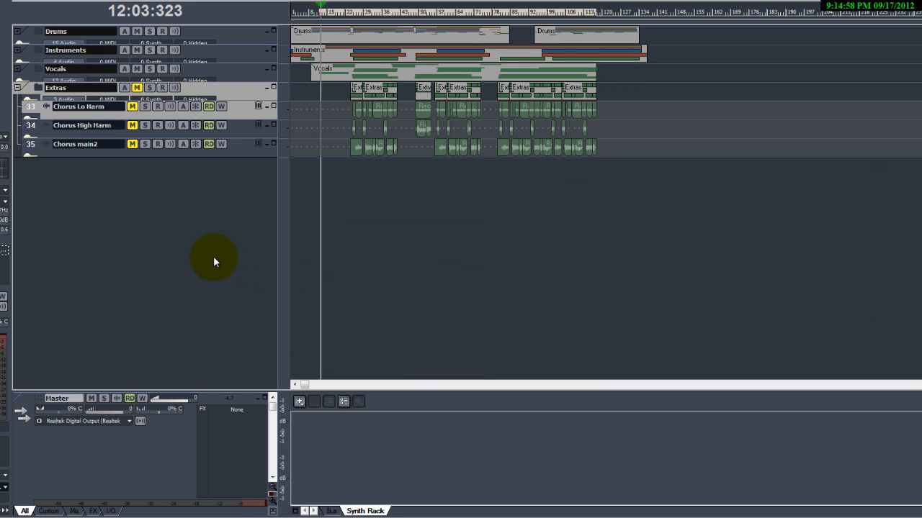
left_click(30, 148)
left_click_drag(258, 155, 264, 212)
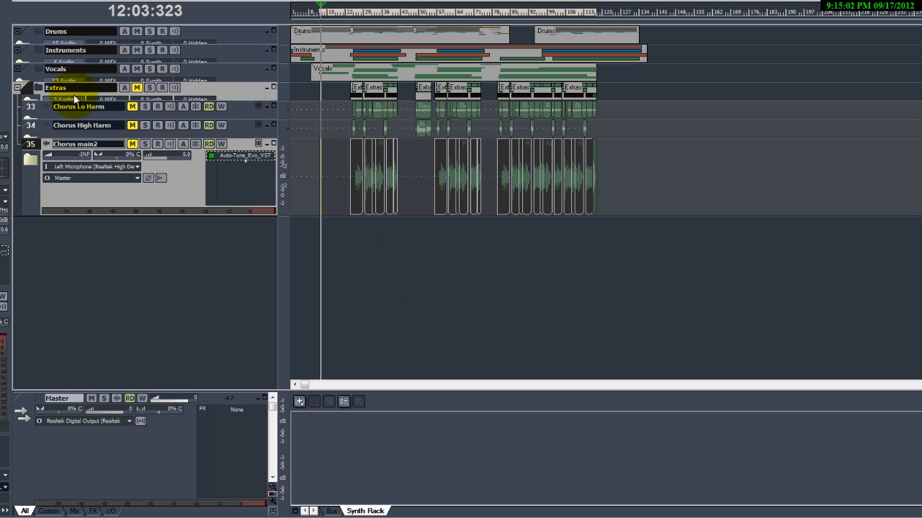
left_click(17, 87)
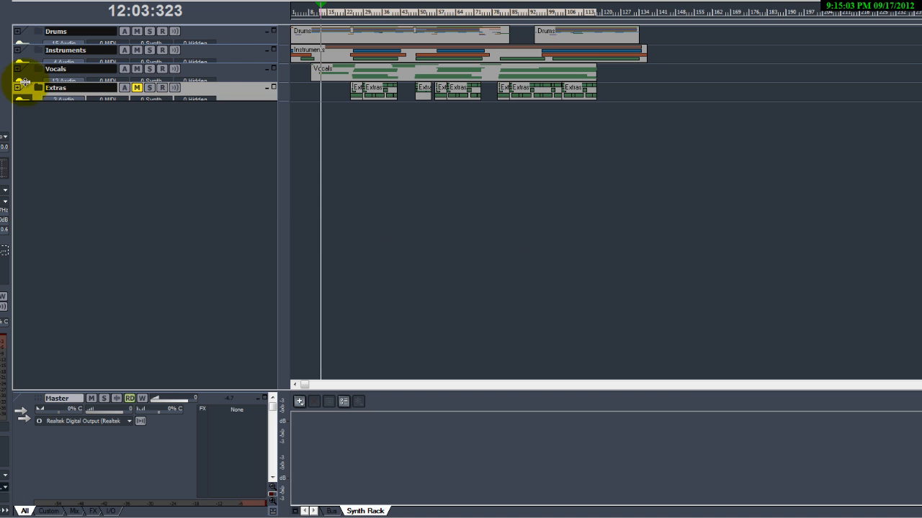
Expand the Instruments, Drums and Vocals folders and reduce all track heights to a compact size.
left_click(17, 49)
left_click(17, 32)
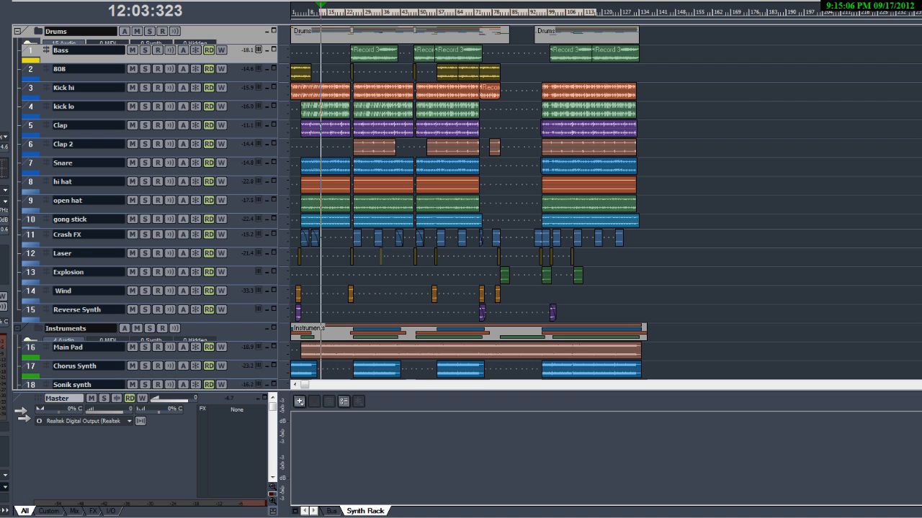
key("ctrl+Up")
left_click(18, 296)
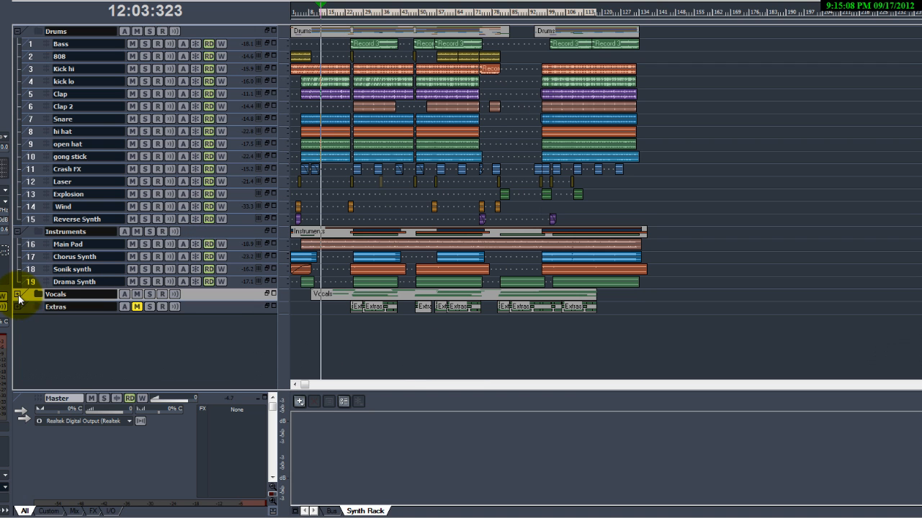
Scroll through the track list to review the organized folders and tracks.
scroll(139, 256, "down", 3)
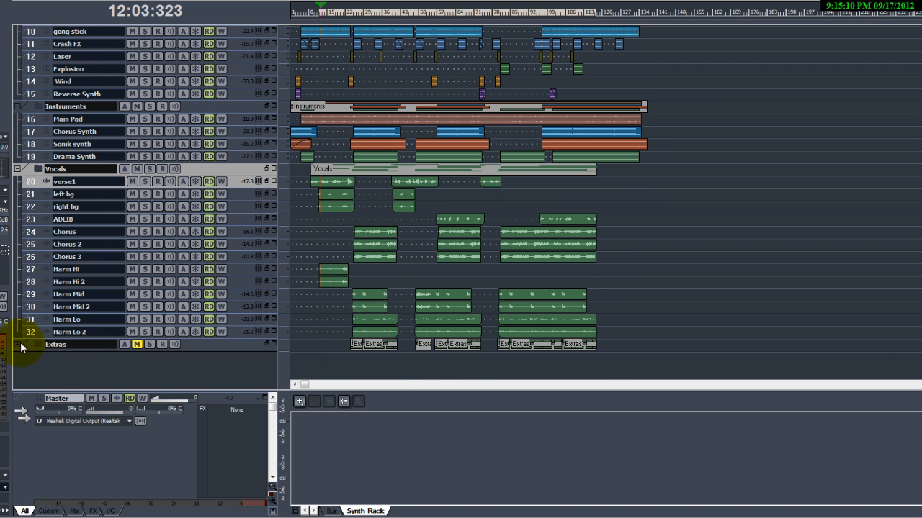
scroll(134, 319, "up", 5)
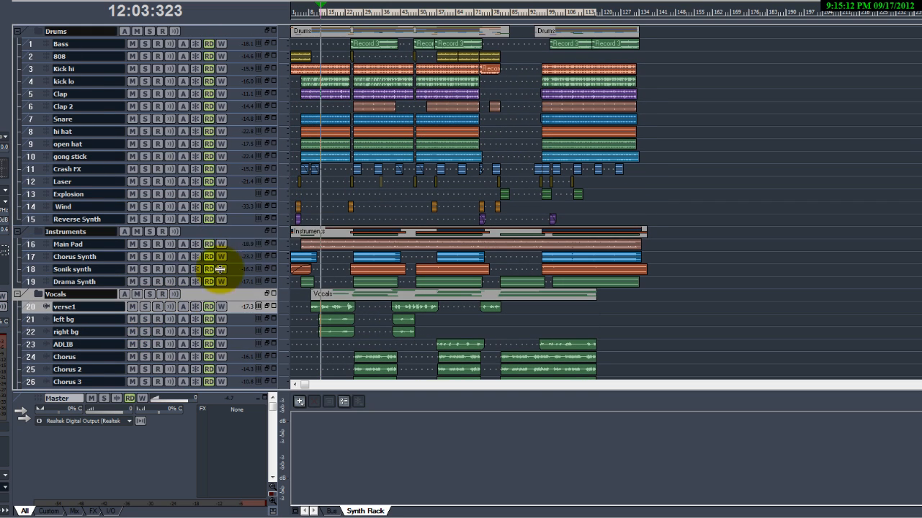
scroll(541, 211, "down", 5)
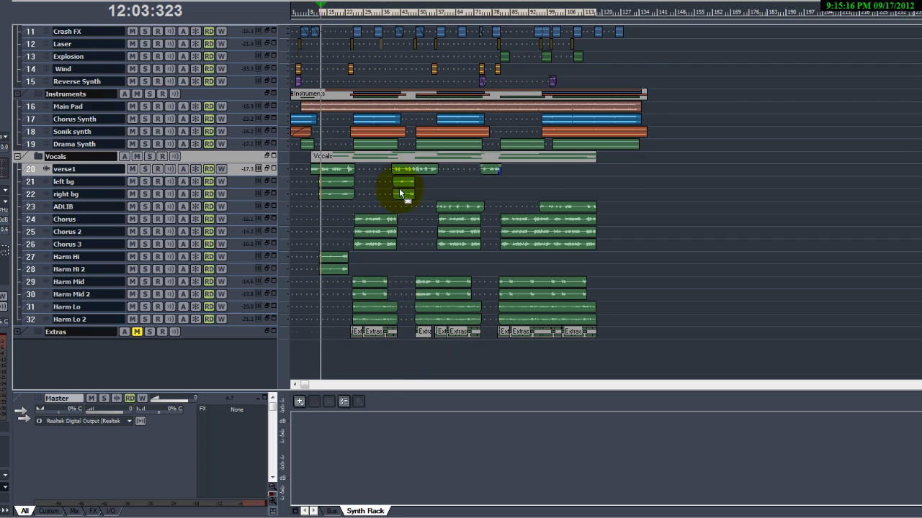
scroll(493, 215, "up", 4)
Open the Console view to review the bus strips and their outputs.
left_click(51, 0)
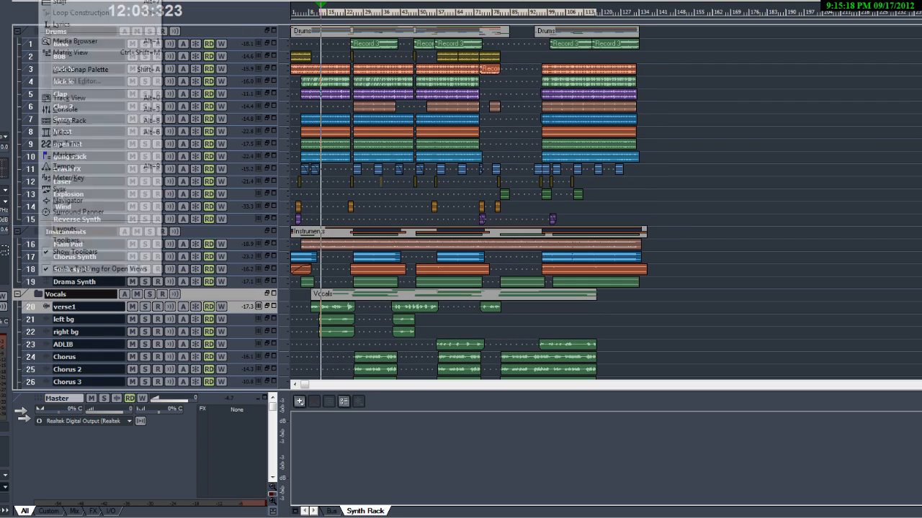
left_click(87, 109)
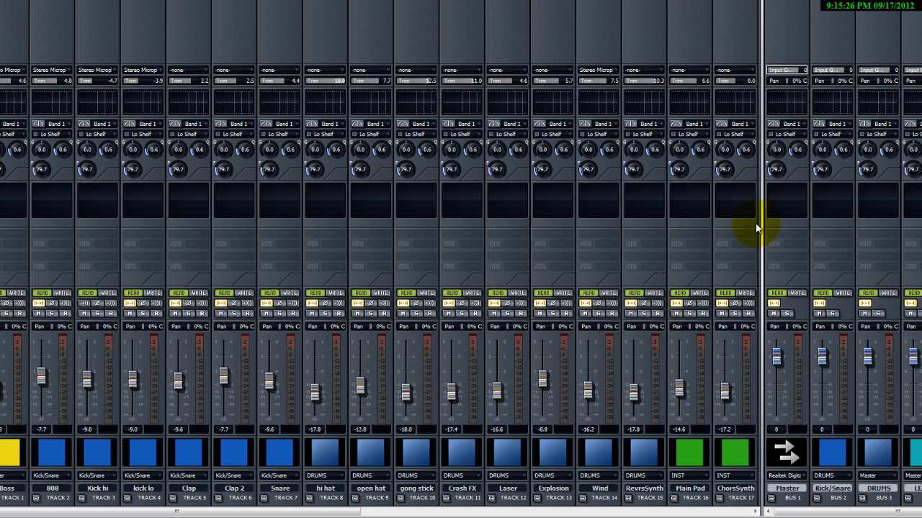
left_click_drag(762, 232, 499, 251)
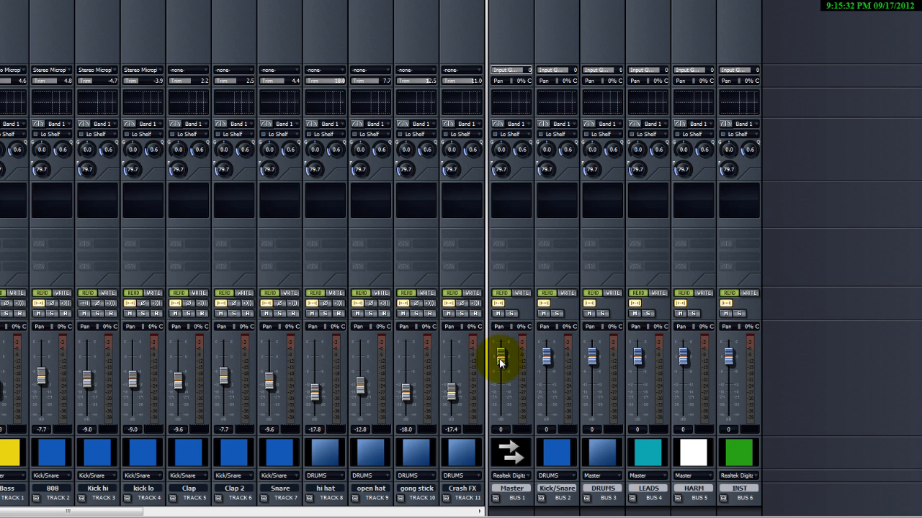
left_click_drag(79, 512, 146, 510)
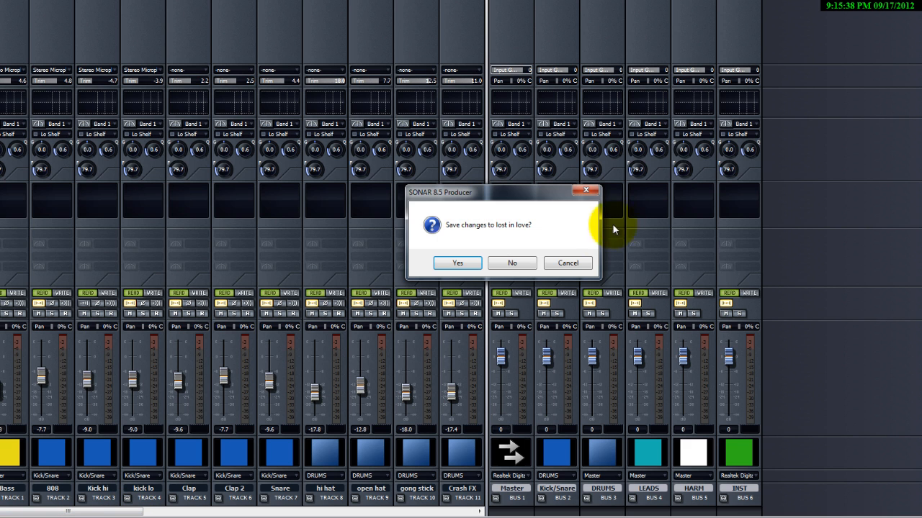
left_click(567, 262)
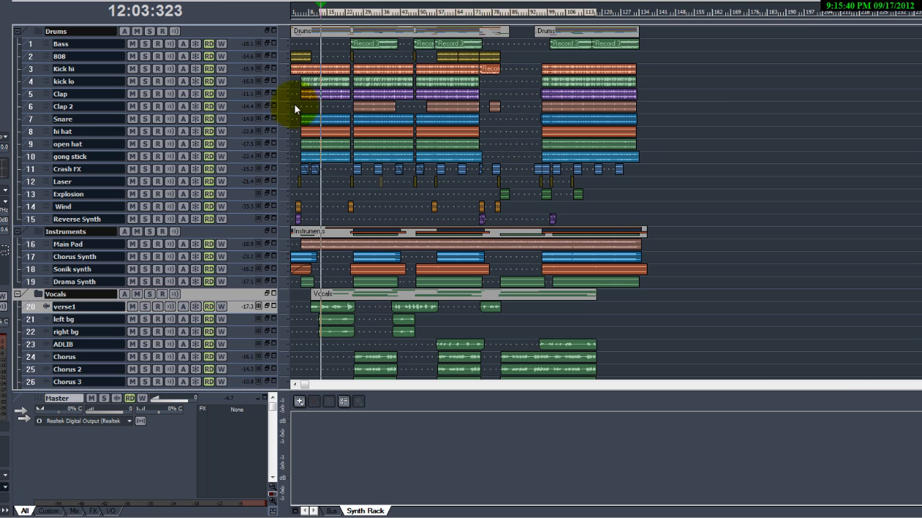
Zoom the timeline and place the now marker near the start of the song.
scroll(296, 106, "up", 2)
left_click(311, 14)
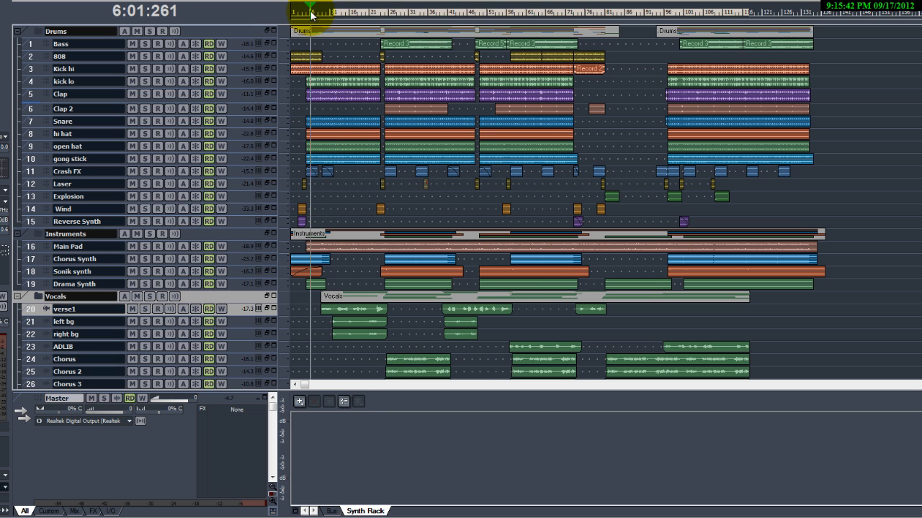
Start playback and switch to the Console view, showing the vocal track strips beside the buses.
key("space")
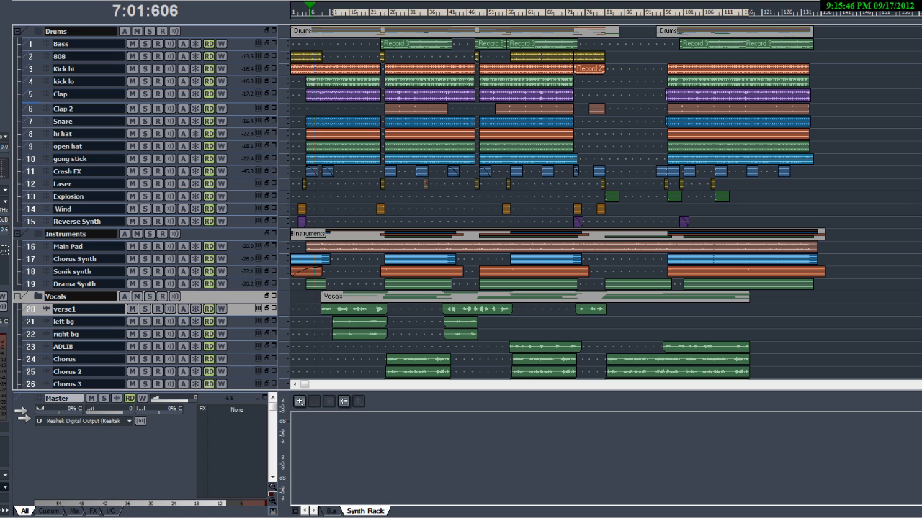
left_click(52, 1)
left_click(80, 109)
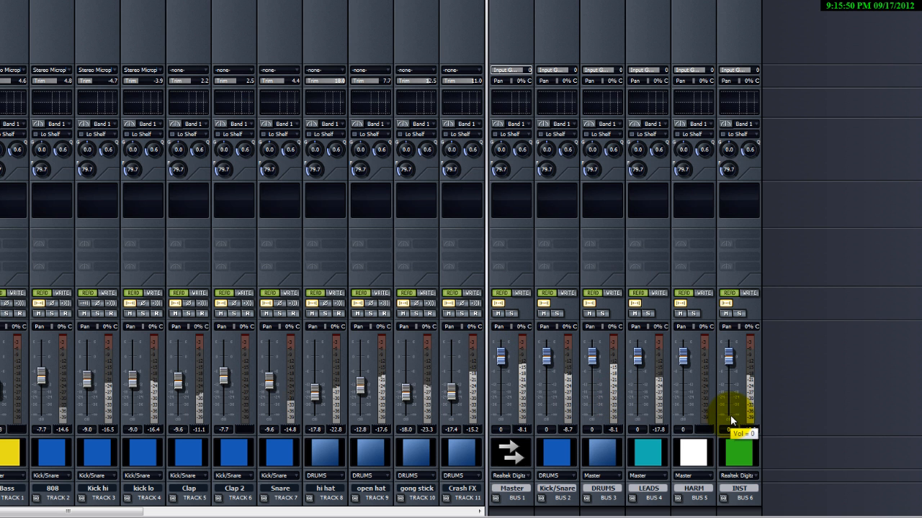
left_click_drag(134, 511, 318, 512)
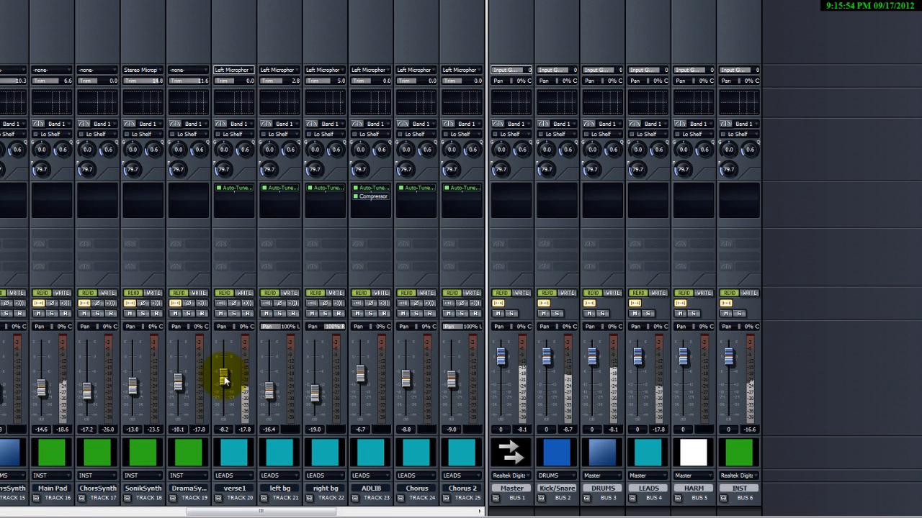
Adjust the volume faders of the verse1 and right bg tracks while the song plays.
left_click_drag(223, 380, 224, 379)
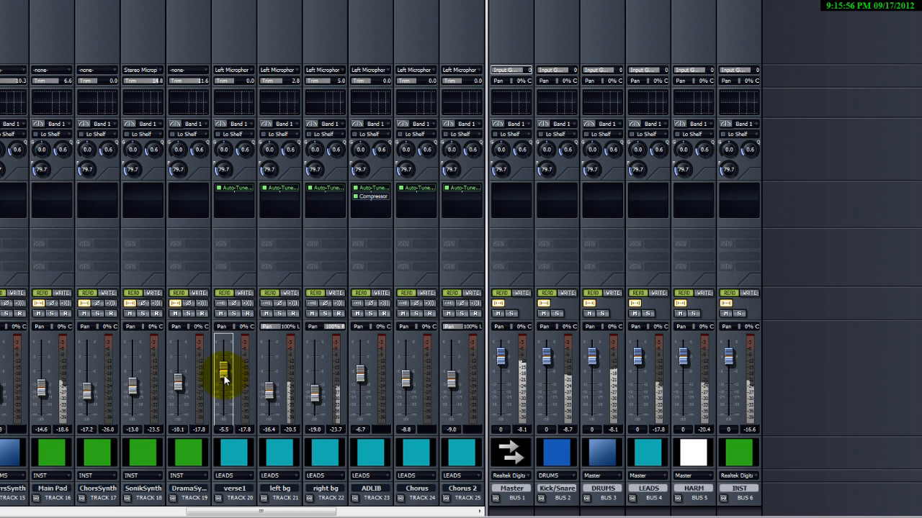
left_click_drag(317, 391, 321, 400)
left_click_drag(228, 376, 228, 373)
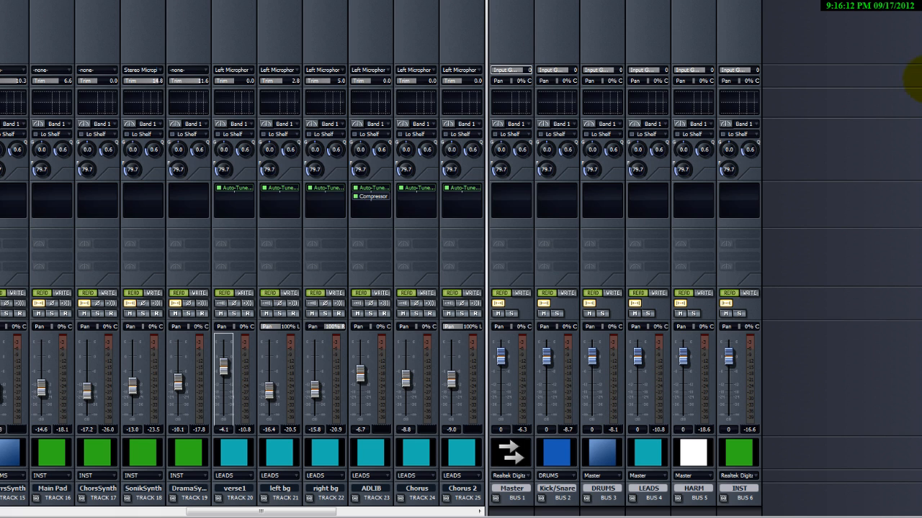
Reset the DRUMS bus volume fader to 0 dB.
mouse_move(590, 355)
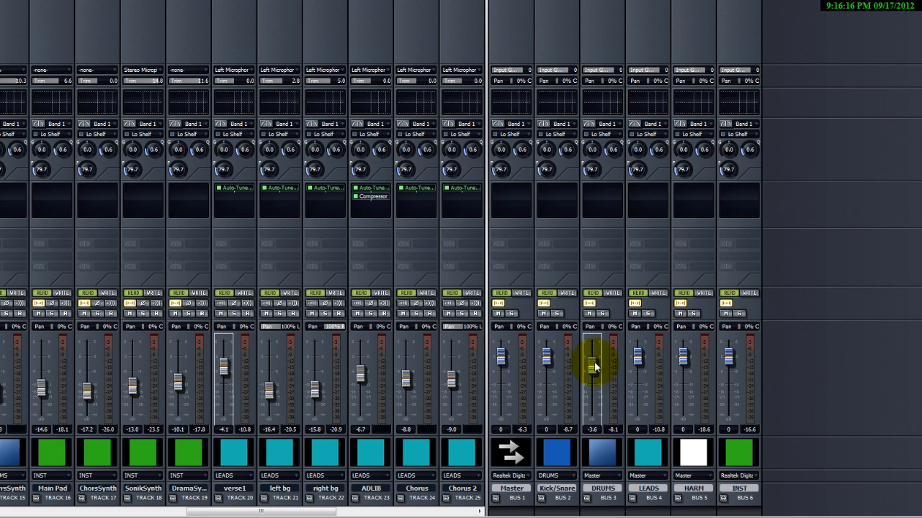
left_click_drag(594, 366, 594, 386)
double_click(593, 378)
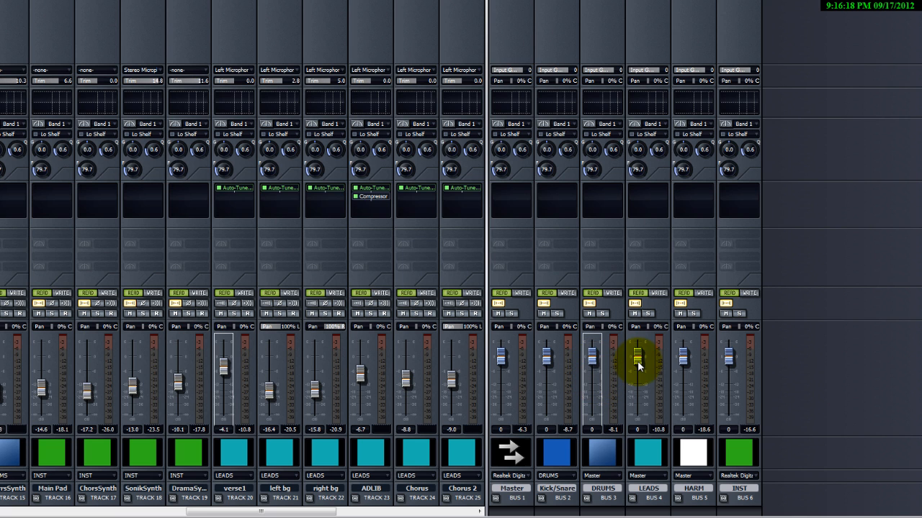
left_click(638, 360)
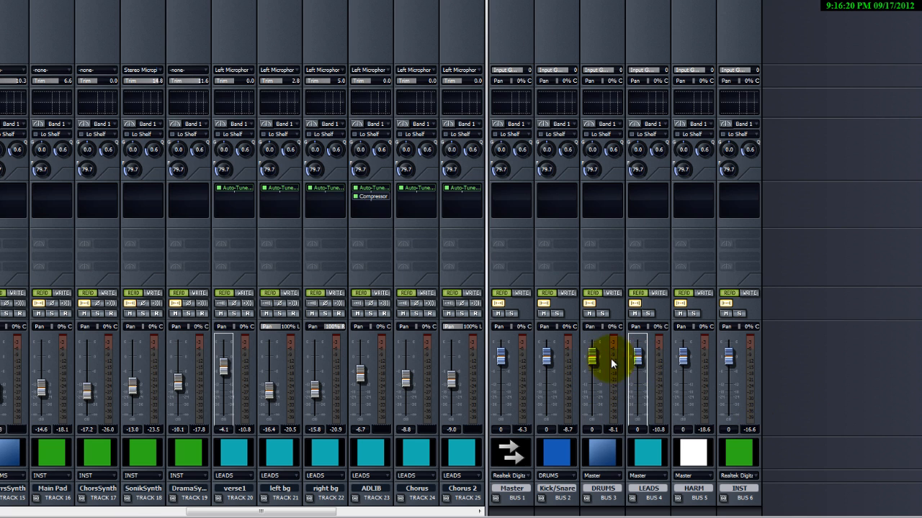